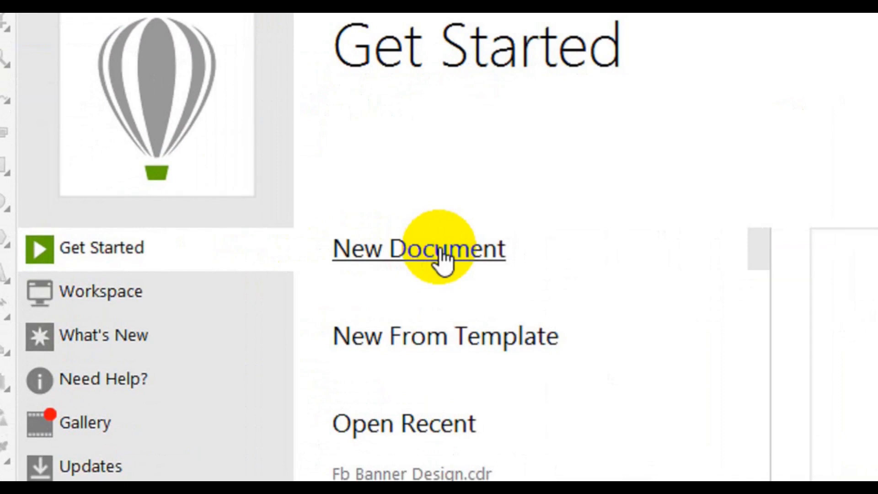
Step: Start a new document named "Corporate DL Flyer Design" with inches as the unit
{"action": "left_click", "coordinate": [439, 254]}
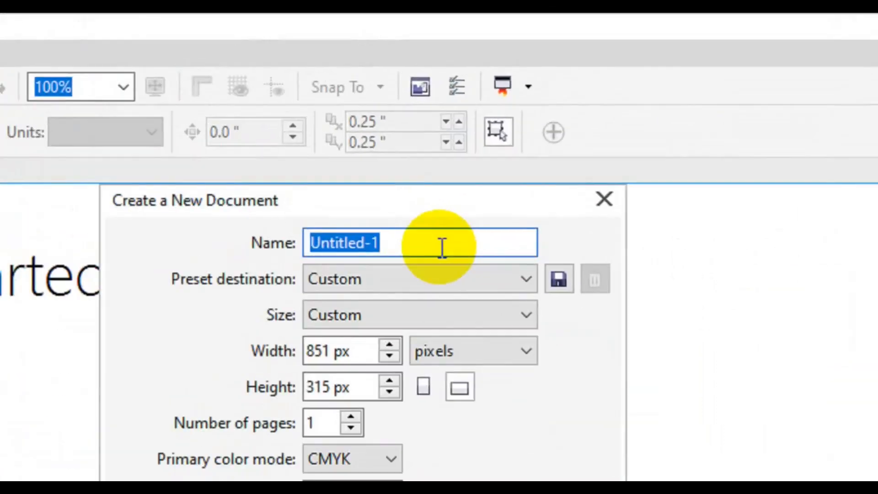
{"action": "type", "text": "Corporate DL Flyer Design"}
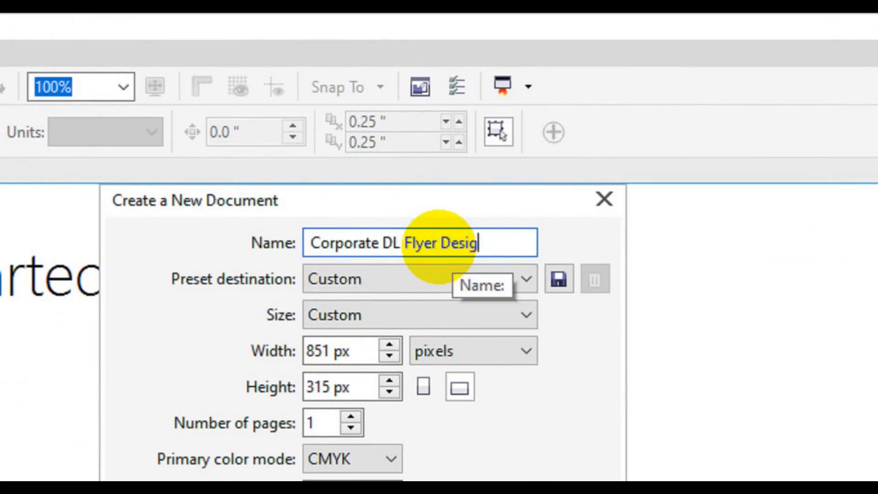
{"action": "left_click", "coordinate": [448, 356]}
{"action": "left_click", "coordinate": [442, 373]}
{"action": "left_click", "coordinate": [335, 355]}
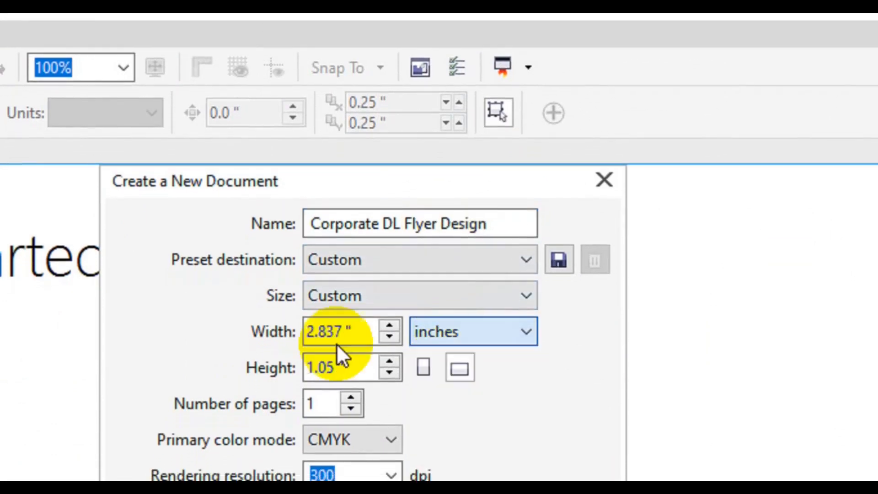
Step: Set the page width to 21 in and height to 43 in, and create the document
{"action": "double_click", "coordinate": [335, 336]}
{"action": "type", "text": "21"}
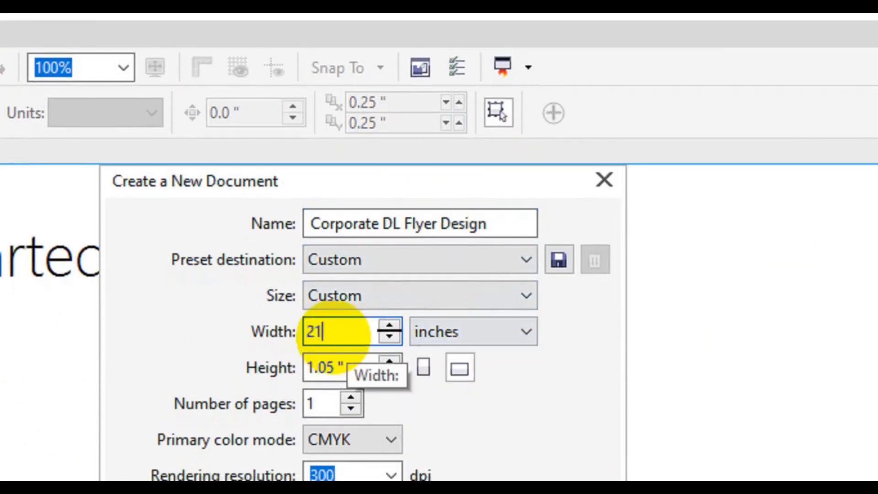
{"action": "left_click", "coordinate": [336, 365]}
{"action": "double_click", "coordinate": [337, 367]}
{"action": "type", "text": "43"}
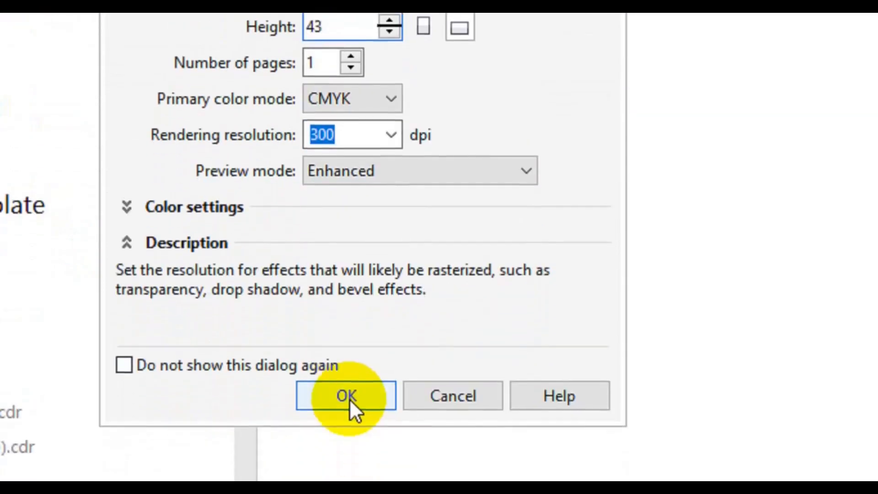
{"action": "left_click", "coordinate": [348, 397]}
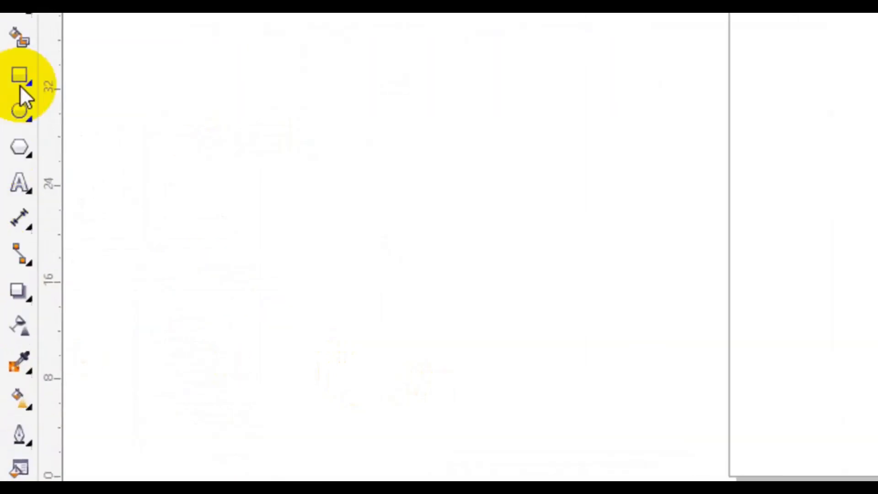
Step: Add a page-sized rectangle and shorten it to a full-width band across the upper half of the page
{"action": "double_click", "coordinate": [18, 125]}
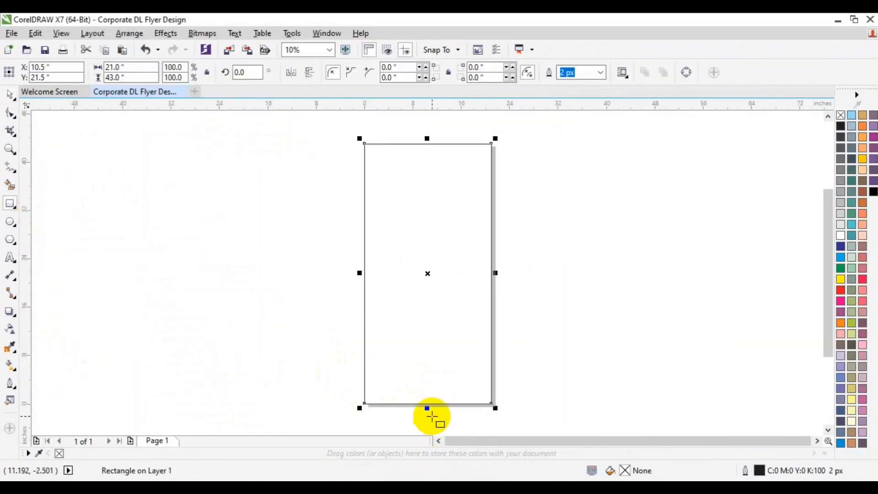
{"action": "left_click_drag", "start_coordinate": [428, 408], "coordinate": [418, 268]}
{"action": "left_click_drag", "start_coordinate": [427, 139], "coordinate": [427, 167]}
{"action": "left_click_drag", "start_coordinate": [428, 266], "coordinate": [425, 243]}
Step: Skew the band downward to the right and stretch its lower edge to an overall height of about 19.27 in
{"action": "left_click", "coordinate": [427, 203]}
{"action": "left_click_drag", "start_coordinate": [498, 203], "coordinate": [495, 228]}
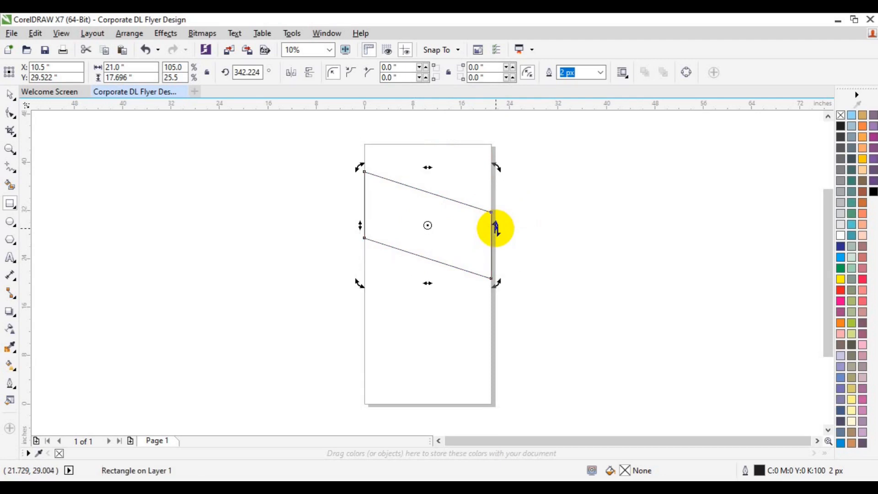
{"action": "key", "text": "space"}
{"action": "left_click_drag", "start_coordinate": [427, 282], "coordinate": [428, 293]}
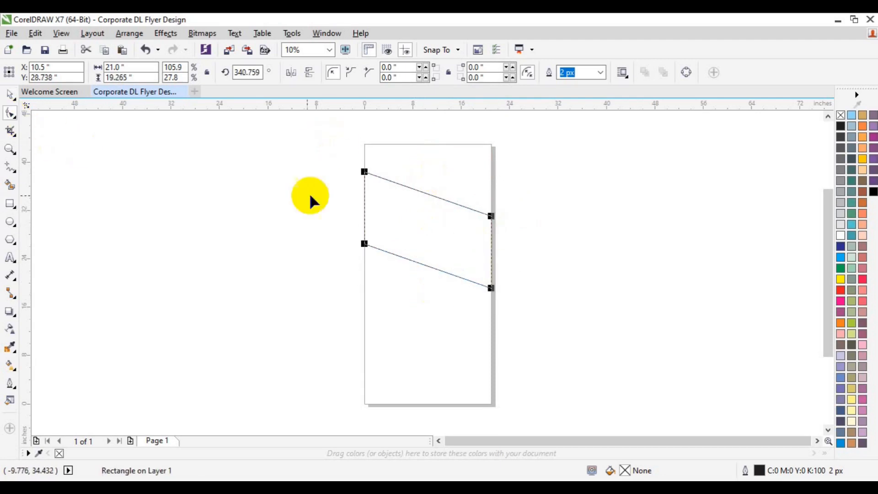
Step: Convert the slanted band to curves and nudge its upper-right corner node up slightly
{"action": "right_click", "coordinate": [376, 205]}
{"action": "left_click", "coordinate": [433, 186]}
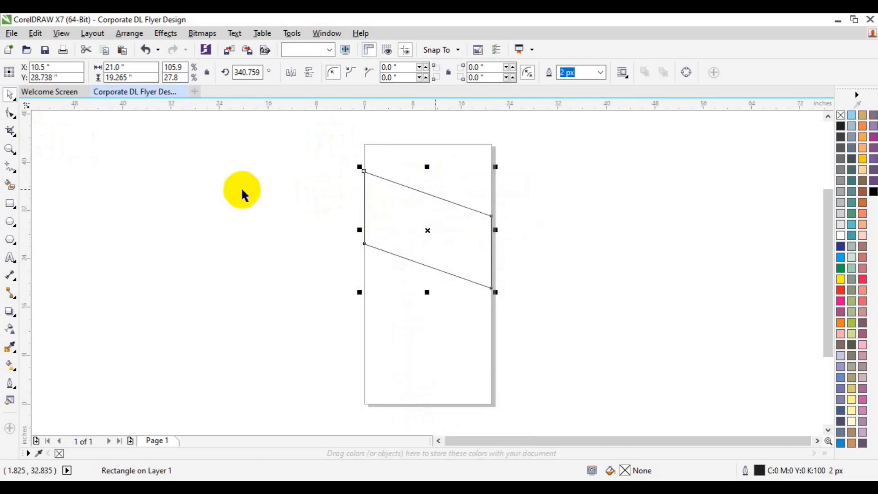
{"action": "left_click", "coordinate": [9, 115]}
{"action": "left_click_drag", "start_coordinate": [511, 199], "coordinate": [467, 235]}
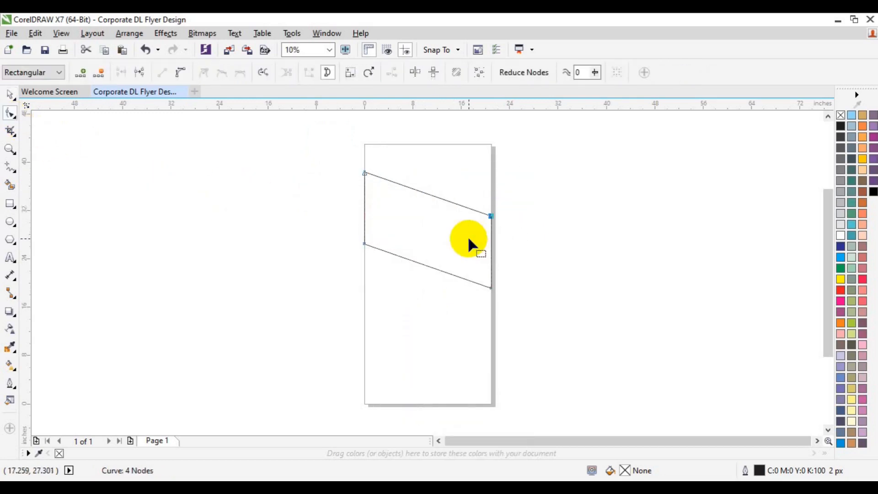
{"action": "key", "text": "Up"}
{"action": "key", "text": "Up"}
{"action": "key", "text": "Up"}
{"action": "key", "text": "Up"}
{"action": "key", "text": "Up"}
{"action": "key", "text": "Up"}
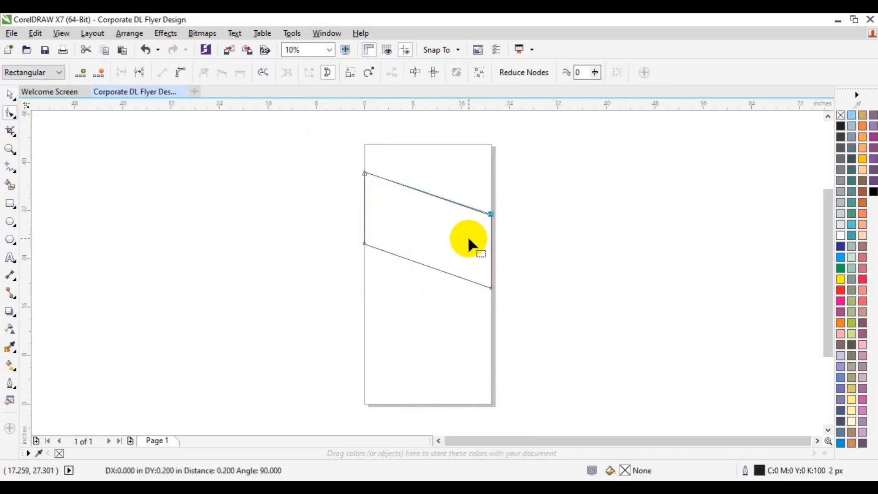
{"action": "left_click", "coordinate": [468, 235]}
{"action": "key", "text": "space"}
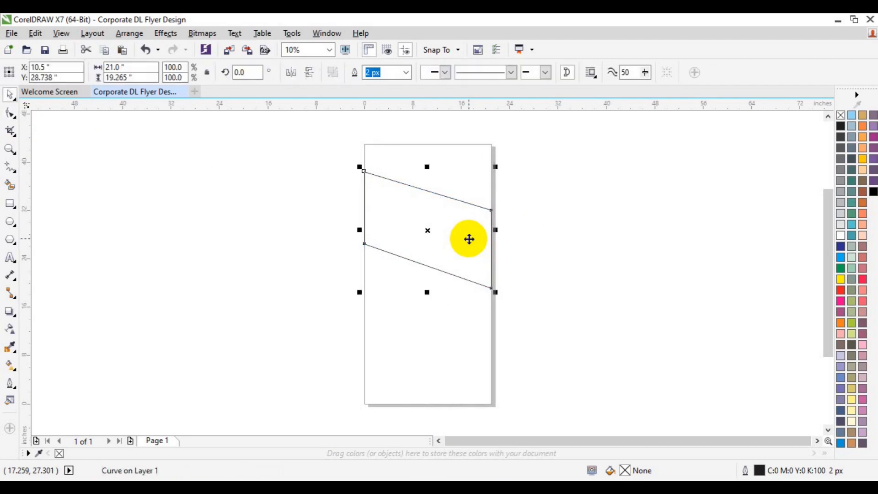
Step: Add another page-sized rectangle and place a copy of the slanted band slightly above the original
{"action": "double_click", "coordinate": [10, 203]}
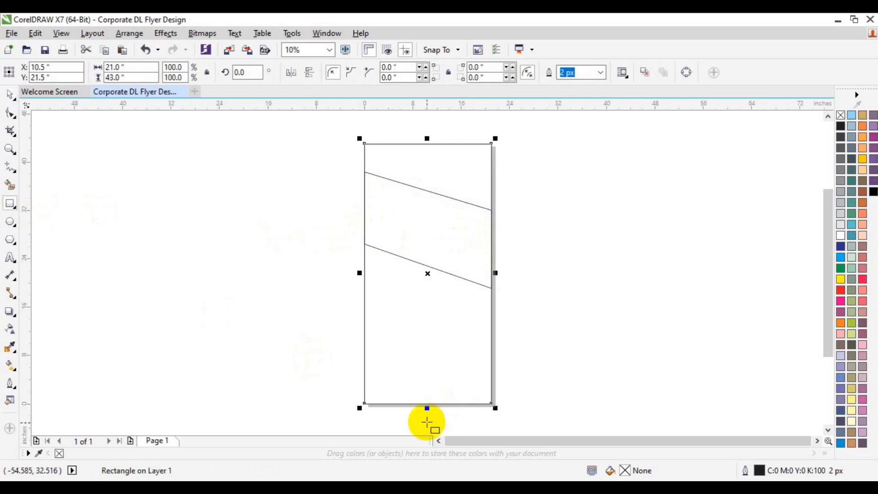
{"action": "left_click", "coordinate": [402, 230]}
{"action": "mouse_move", "coordinate": [402, 230]}
{"action": "left_mouse_down"}
{"action": "mouse_move", "coordinate": [402, 210]}
{"action": "mouse_move", "coordinate": [397, 218]}
{"action": "left_mouse_up"}
{"action": "left_click", "coordinate": [421, 241]}
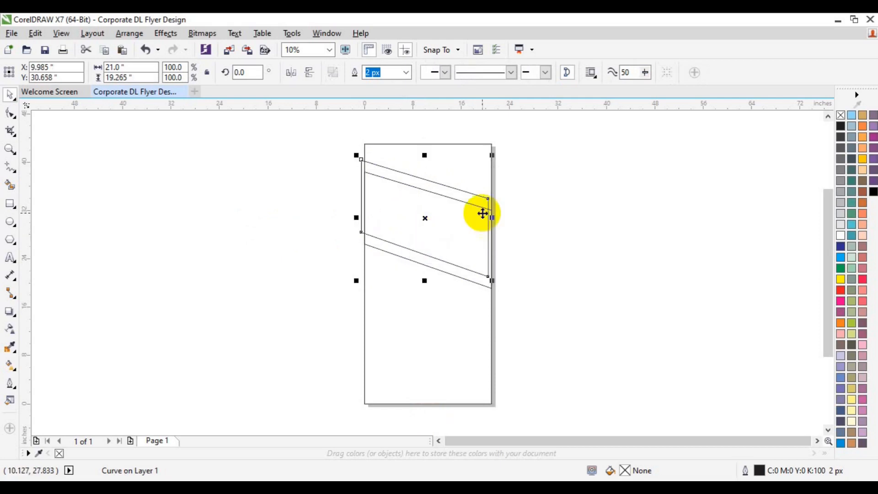
Step: Nudge the copied slanted band right to an X position of about 10.26 in
{"action": "key", "text": "Right"}
{"action": "key", "text": "Right"}
{"action": "key", "text": "Right"}
{"action": "key", "text": "Right"}
{"action": "key", "text": "Right"}
{"action": "key", "text": "Right"}
{"action": "key", "text": "Right"}
{"action": "key", "text": "Right"}
{"action": "key", "text": "Right"}
{"action": "key", "text": "Right"}
{"action": "key", "text": "Right"}
{"action": "key", "text": "Right"}
{"action": "key", "text": "Right"}
{"action": "key", "text": "Right"}
{"action": "key", "text": "Right"}
{"action": "key", "text": "Right"}
{"action": "key", "text": "Right"}
{"action": "key", "text": "Right"}
{"action": "key", "text": "Right"}
{"action": "key", "text": "Right"}
{"action": "key", "text": "Right"}
{"action": "key", "text": "Right"}
{"action": "key", "text": "Right"}
Step: Move the original slanted band up until it sits above its copy
{"action": "left_click", "coordinate": [430, 266], "text": "shift"}
{"action": "left_click_drag", "start_coordinate": [429, 267], "coordinate": [429, 248]}
{"action": "left_click", "coordinate": [508, 233]}
Step: Centre a slanted band on the page-sized rectangle and align it to the rectangle's top edge
{"action": "left_click", "coordinate": [442, 184]}
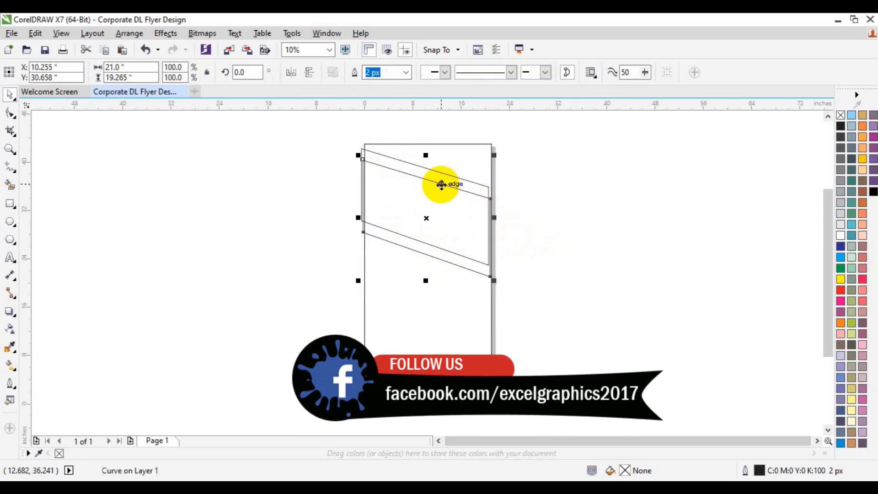
{"action": "left_click", "coordinate": [412, 310], "text": "shift"}
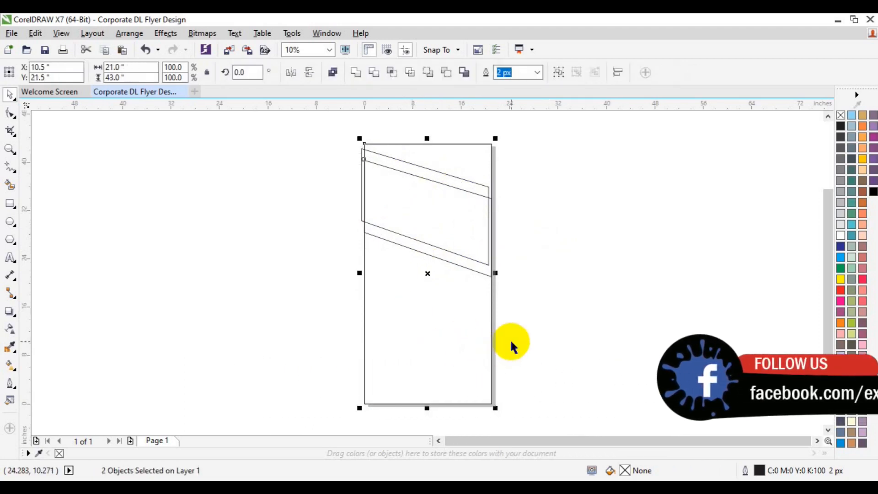
{"action": "key", "text": "e"}
{"action": "left_click", "coordinate": [561, 324]}
{"action": "left_click", "coordinate": [408, 302]}
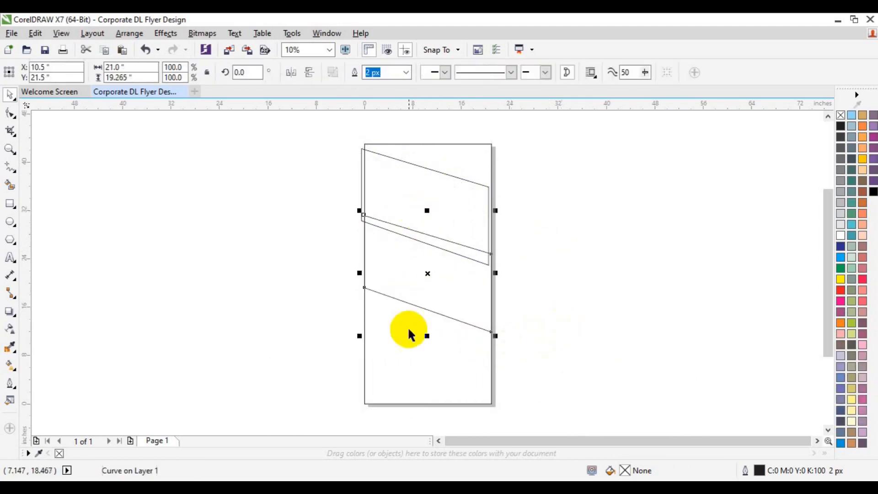
{"action": "left_click", "coordinate": [417, 364], "text": "shift"}
{"action": "key", "text": "t"}
{"action": "key", "text": "Escape"}
Step: Stack three closely spaced slanted bands by placing copies upward at Y positions of about 32.63 in and 33.78 in
{"action": "left_click", "coordinate": [422, 227]}
{"action": "left_click_drag", "start_coordinate": [422, 227], "coordinate": [421, 220]}
{"action": "left_click", "coordinate": [446, 237]}
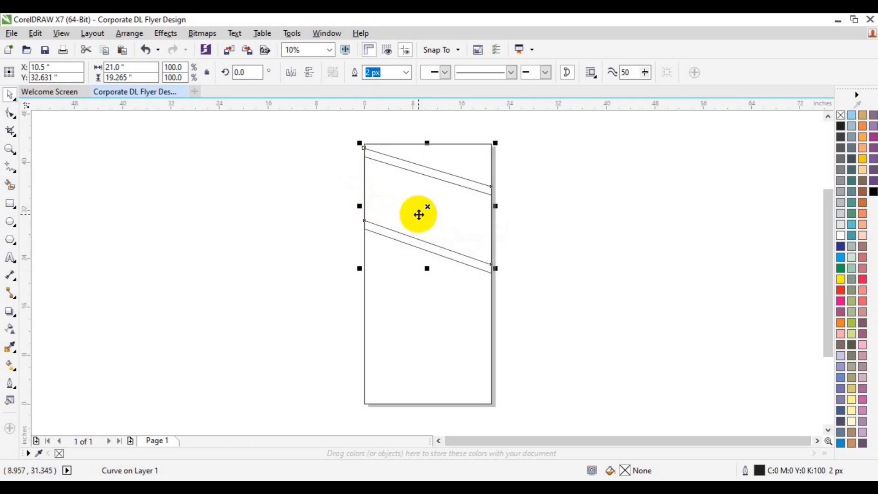
{"action": "left_click_drag", "start_coordinate": [427, 204], "coordinate": [428, 200]}
{"action": "left_click", "coordinate": [447, 219]}
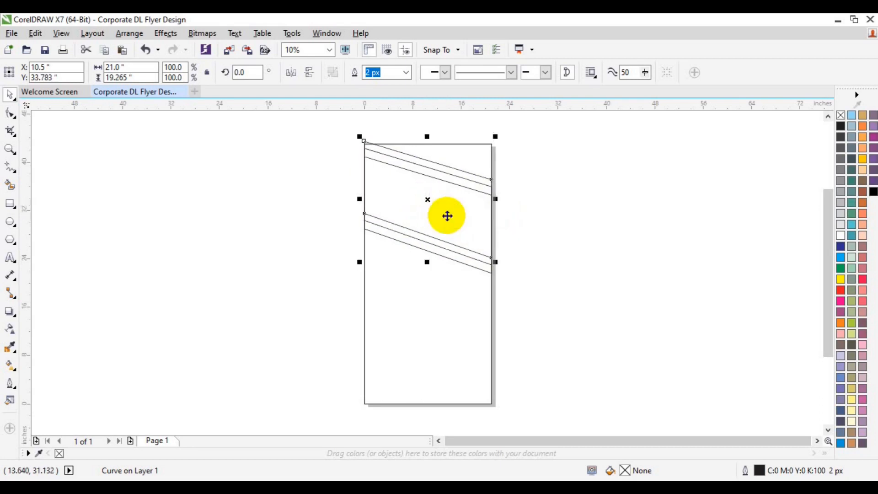
Step: Nudge the topmost slanted band down to a Y position of about 33.03 in
{"action": "key", "text": "Down"}
{"action": "key", "text": "Down"}
{"action": "key", "text": "Down"}
{"action": "key", "text": "Down"}
{"action": "key", "text": "Down"}
{"action": "key", "text": "Down"}
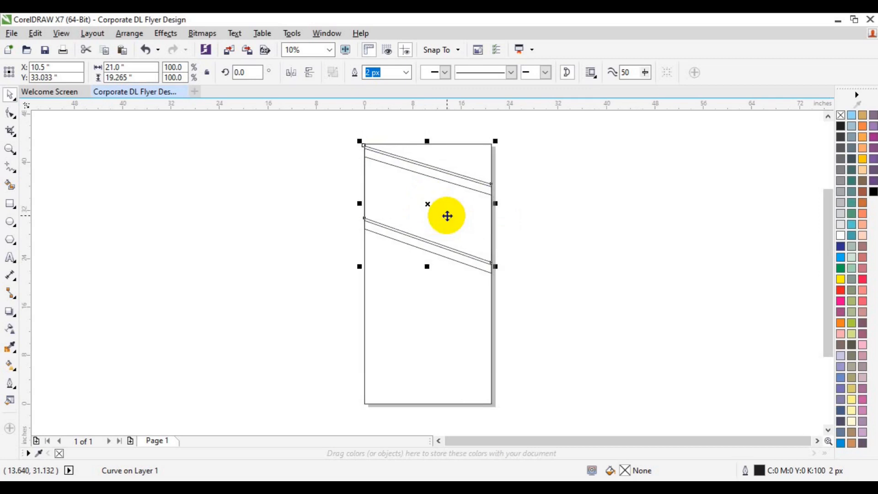
{"action": "left_click", "coordinate": [137, 163]}
{"action": "left_click_drag", "start_coordinate": [9, 167], "coordinate": [66, 223]}
{"action": "left_click", "coordinate": [65, 222]}
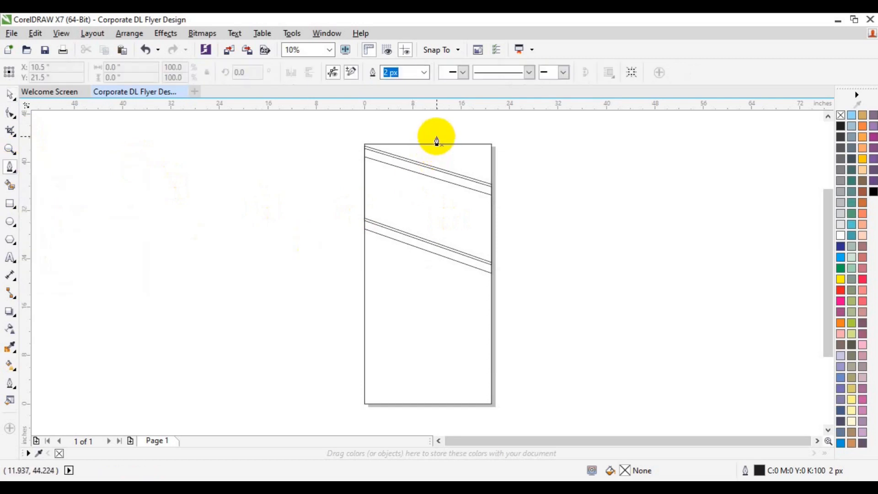
{"action": "left_click", "coordinate": [437, 136]}
{"action": "left_click", "coordinate": [437, 184]}
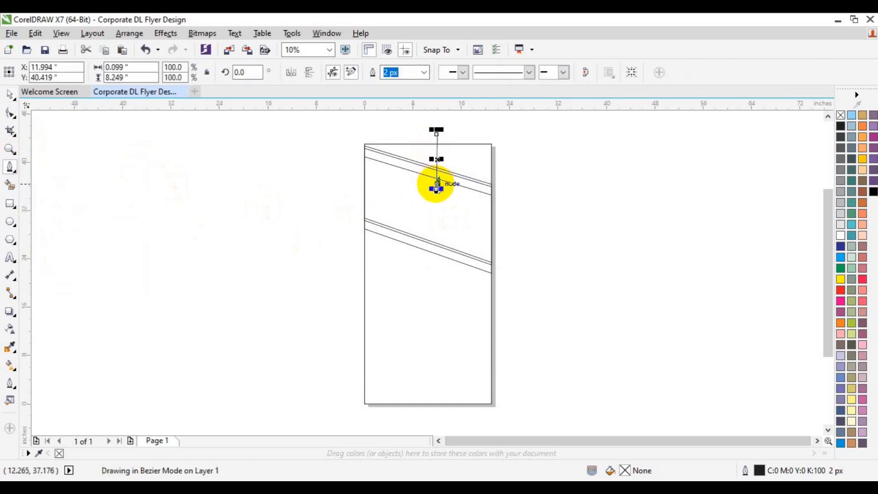
{"action": "key", "text": "Escape"}
{"action": "left_click", "coordinate": [558, 251]}
{"action": "key", "text": "space"}
{"action": "left_click", "coordinate": [437, 161]}
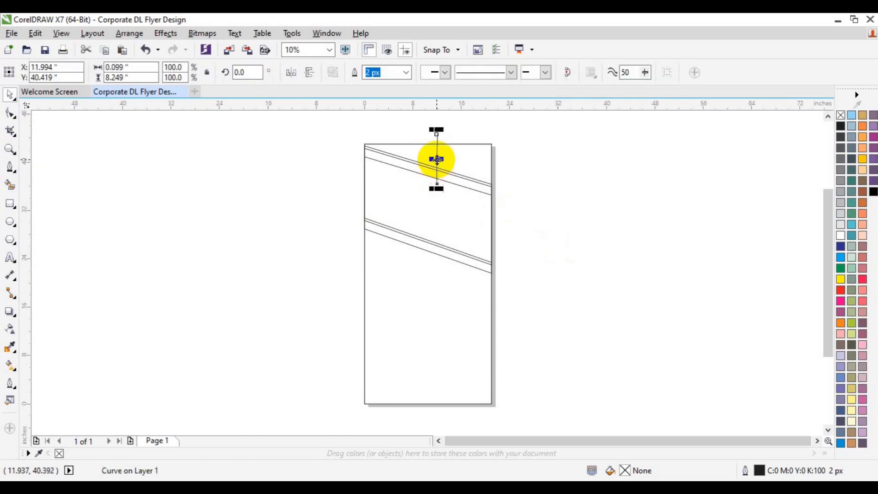
{"action": "key", "text": "Delete"}
Step: Draw a straight vertical line about 10 in long crossing the upper band edges near the page's middle
{"action": "key", "text": "space"}
{"action": "left_click", "coordinate": [435, 135]}
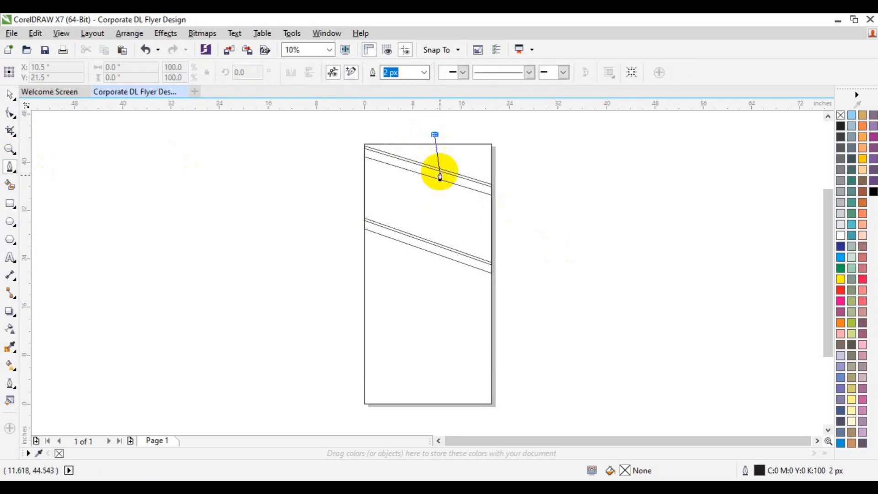
{"action": "left_click", "coordinate": [435, 195]}
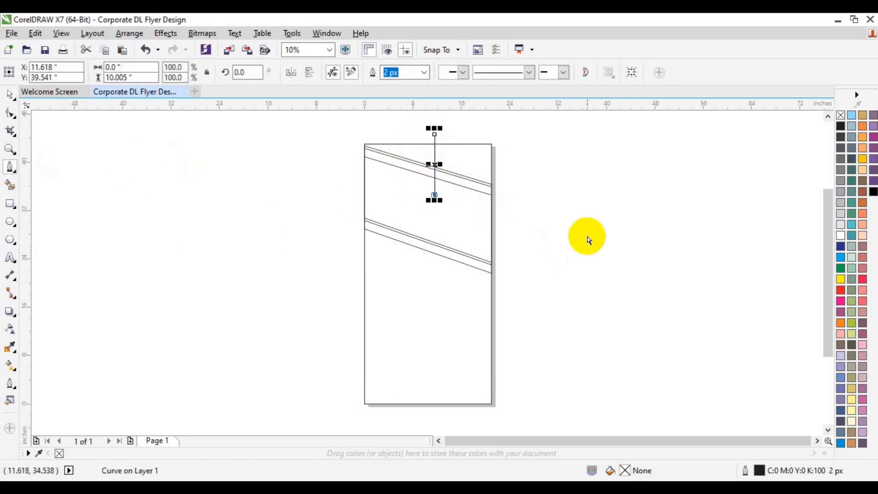
{"action": "key", "text": "Escape"}
{"action": "key", "text": "space"}
Step: Place a copy of the vertical line to its left at an X position of about 7.16 in
{"action": "left_click", "coordinate": [435, 191]}
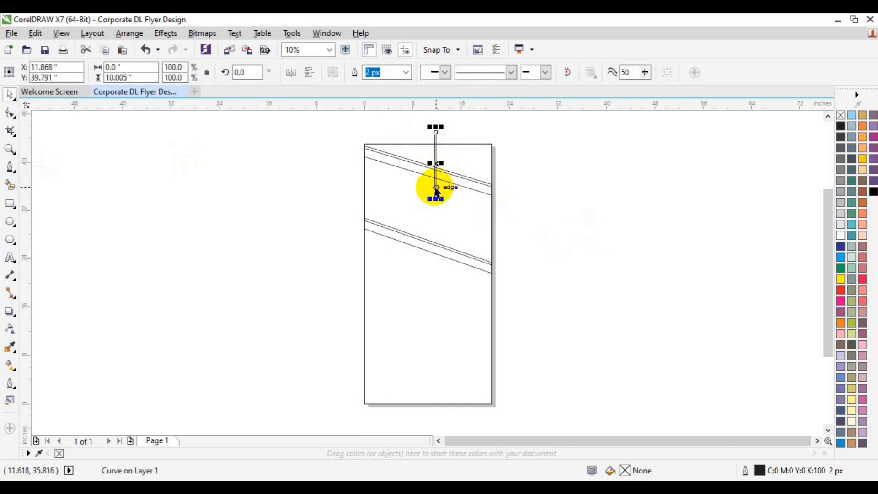
{"action": "left_click_drag", "start_coordinate": [435, 163], "coordinate": [407, 161]}
{"action": "right_click", "coordinate": [407, 162]}
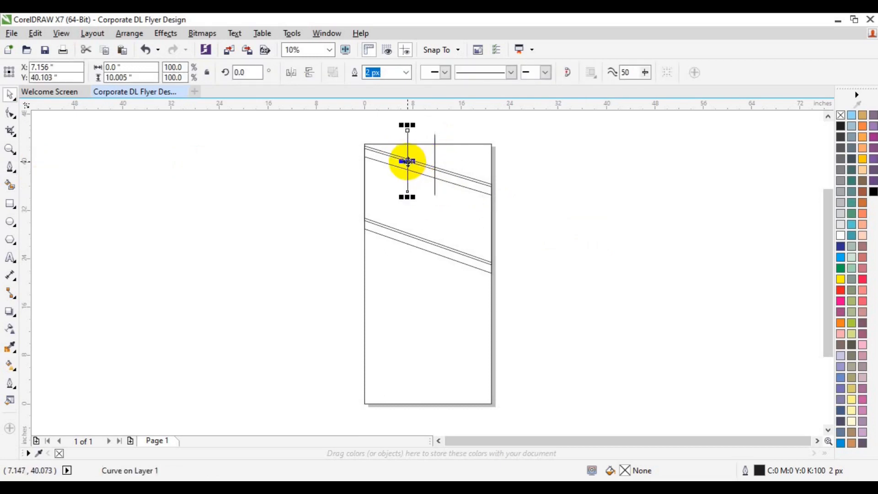
{"action": "left_click", "coordinate": [559, 195]}
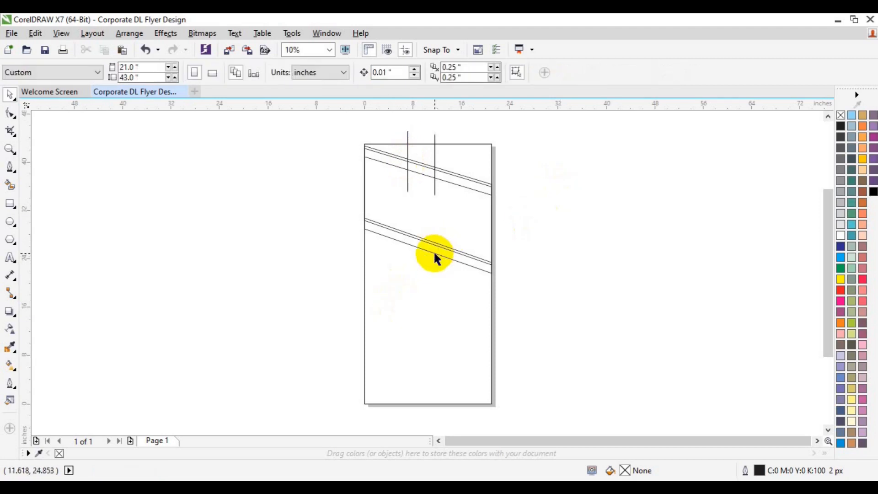
Step: Smart Fill the strip between the two vertical lines and the upper band edges with black and no outline
{"action": "left_click", "coordinate": [429, 251]}
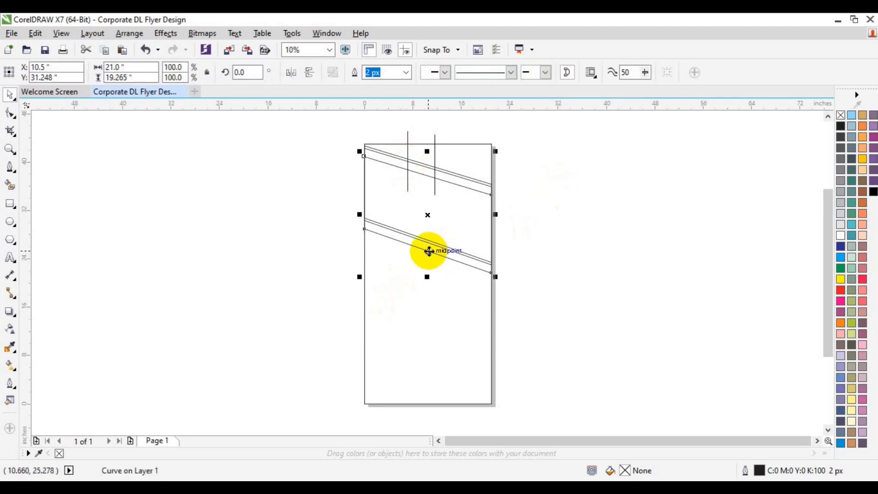
{"action": "left_click", "coordinate": [9, 186]}
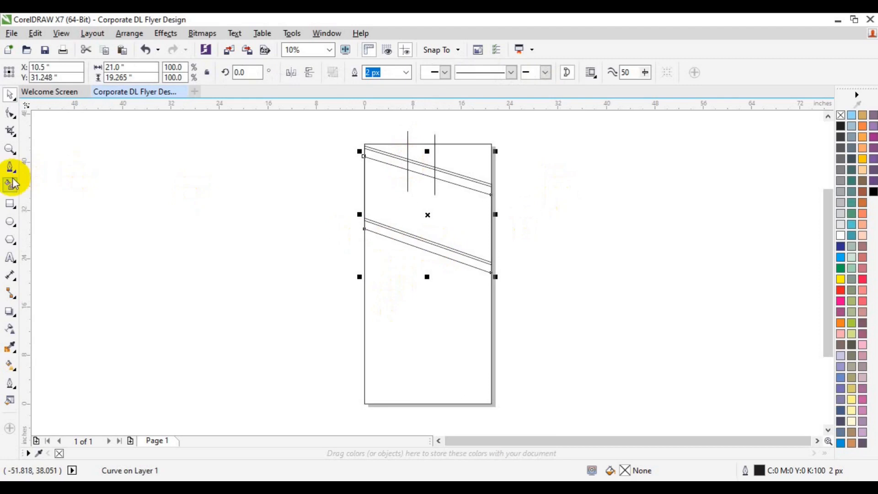
{"action": "left_click", "coordinate": [424, 169]}
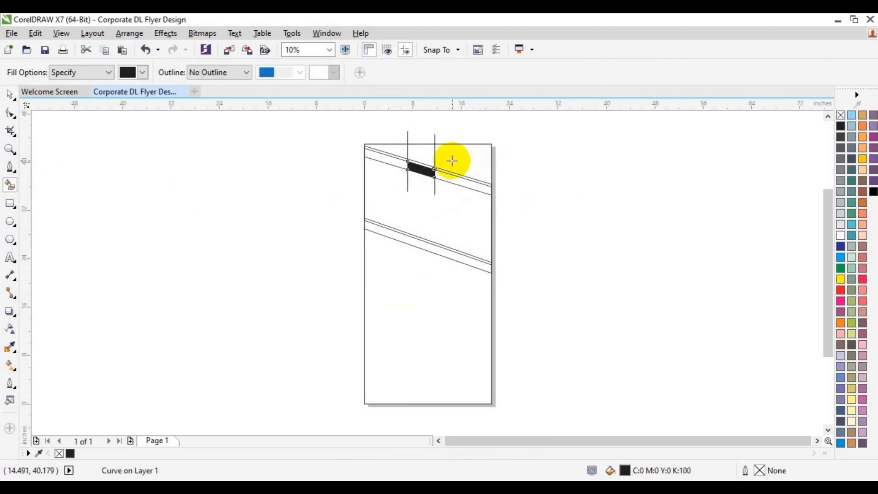
{"action": "key", "text": "space"}
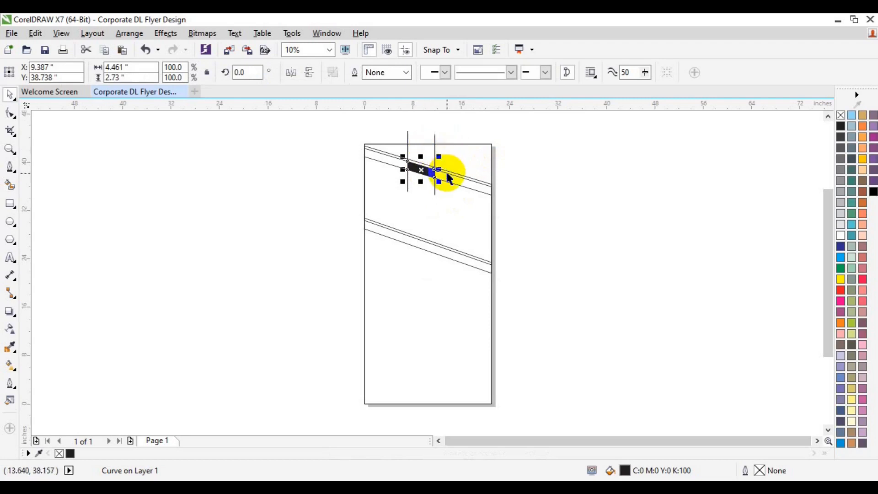
Step: Delete the middle slanted band and the page-sized rectangle
{"action": "left_click", "coordinate": [450, 171]}
{"action": "left_click", "coordinate": [452, 174]}
{"action": "left_click", "coordinate": [450, 172]}
{"action": "left_click", "coordinate": [447, 166]}
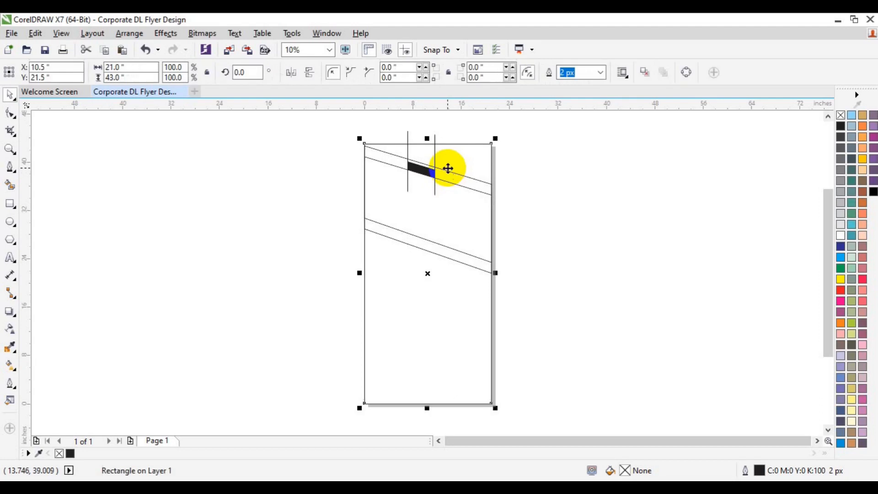
{"action": "left_click", "coordinate": [547, 198]}
Step: Move the upper slanted band outline down to a Y position of about 31.64 in, just above the other outline
{"action": "left_click", "coordinate": [487, 187]}
{"action": "left_click_drag", "start_coordinate": [486, 187], "coordinate": [486, 189]}
{"action": "left_click", "coordinate": [11, 149]}
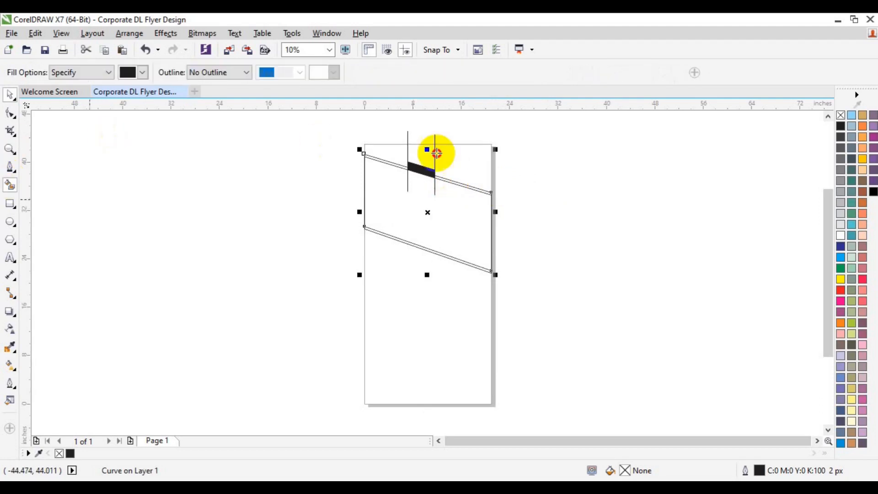
{"action": "left_click", "coordinate": [450, 162]}
{"action": "key", "text": "ctrl+z"}
{"action": "key", "text": "space"}
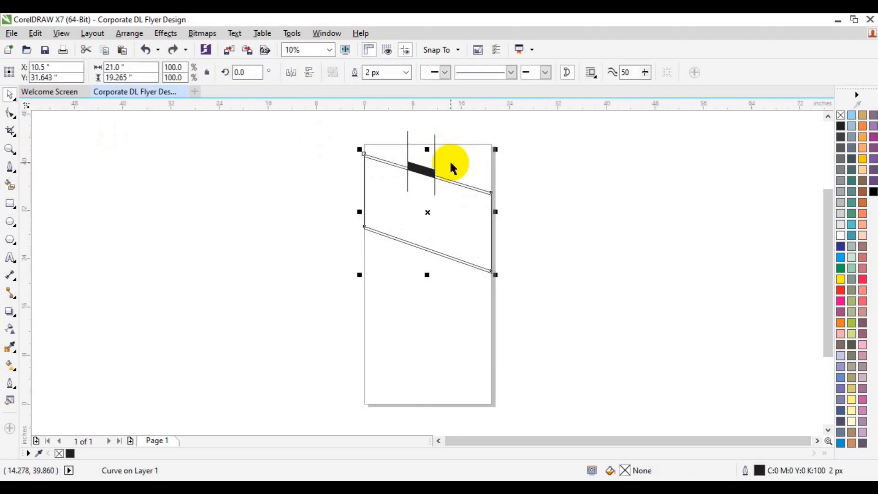
Step: Add a page-sized rectangle and Smart Fill the upper corner area to the right of both vertical lines with black and no outline
{"action": "double_click", "coordinate": [10, 203]}
{"action": "left_click", "coordinate": [10, 185]}
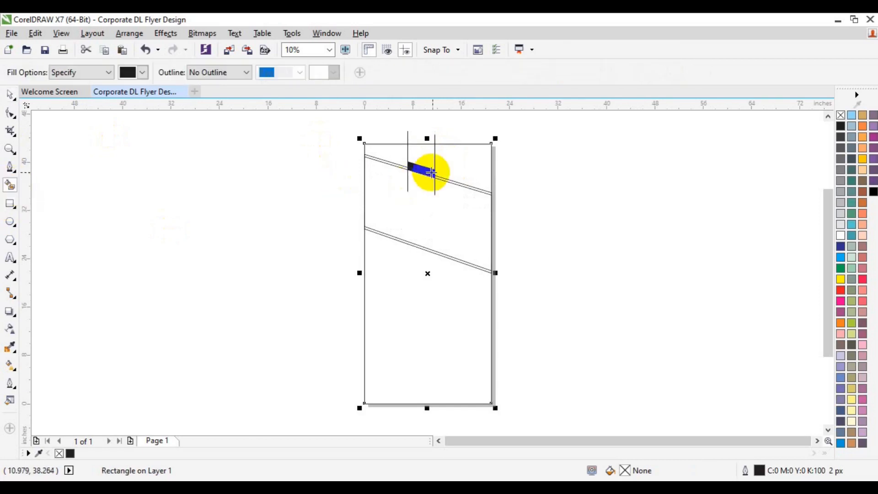
{"action": "left_click", "coordinate": [453, 162]}
{"action": "key", "text": "space"}
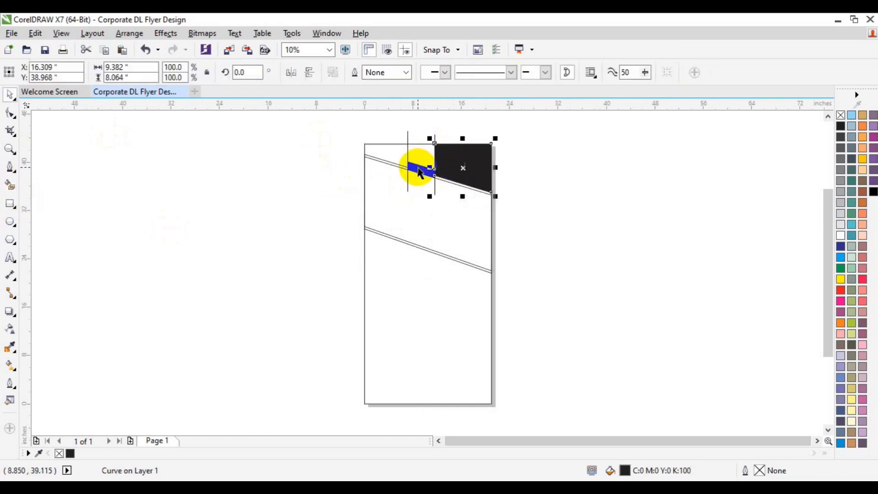
Step: Move the small black slanted strip up and left to a position of about X 5.338 in, Y 40.392 in
{"action": "left_click", "coordinate": [420, 171]}
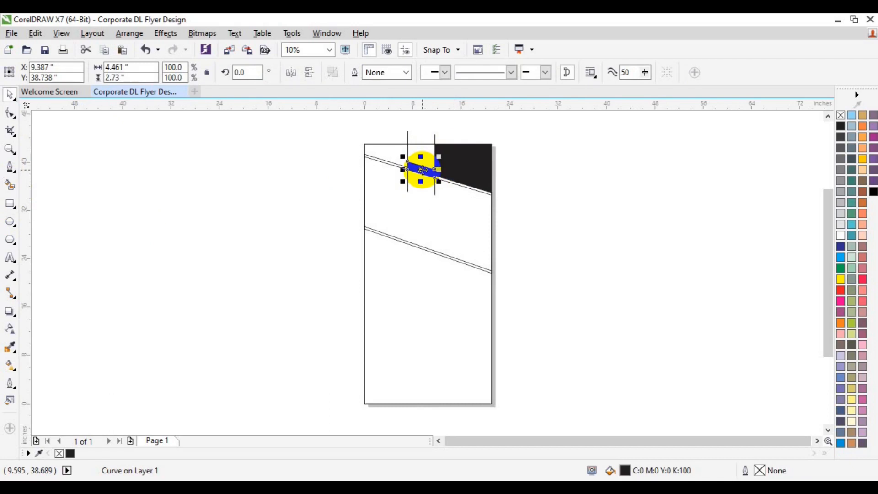
{"action": "left_click_drag", "start_coordinate": [422, 170], "coordinate": [397, 162]}
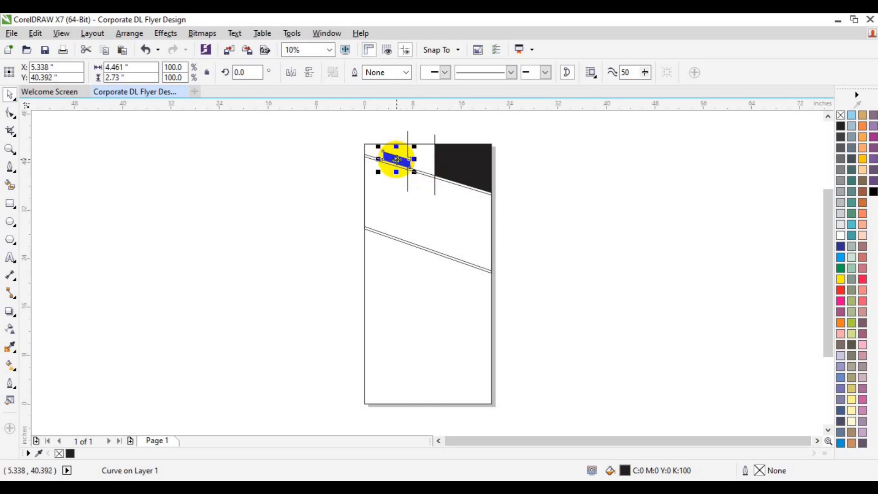
{"action": "left_click_drag", "start_coordinate": [397, 160], "coordinate": [396, 160]}
Step: Delete the two vertical lines crossing the upper band edges
{"action": "left_click", "coordinate": [407, 185]}
{"action": "key", "text": "Delete"}
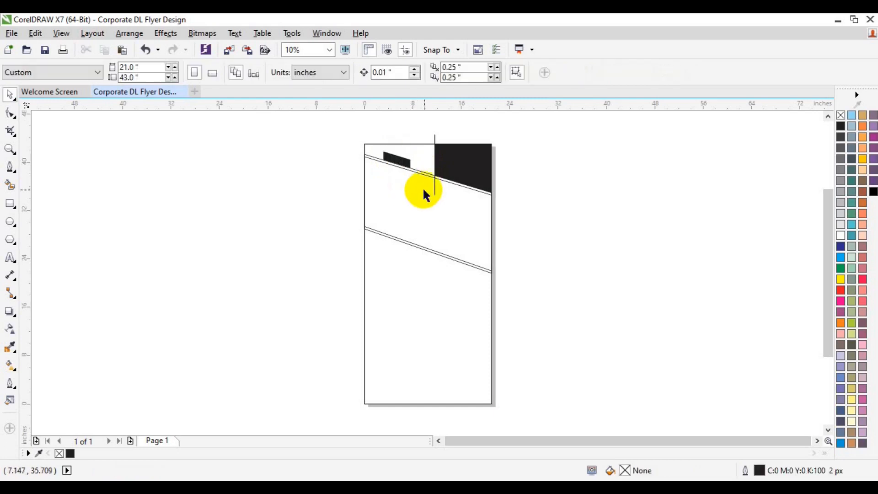
{"action": "left_click", "coordinate": [434, 188]}
{"action": "key", "text": "Delete"}
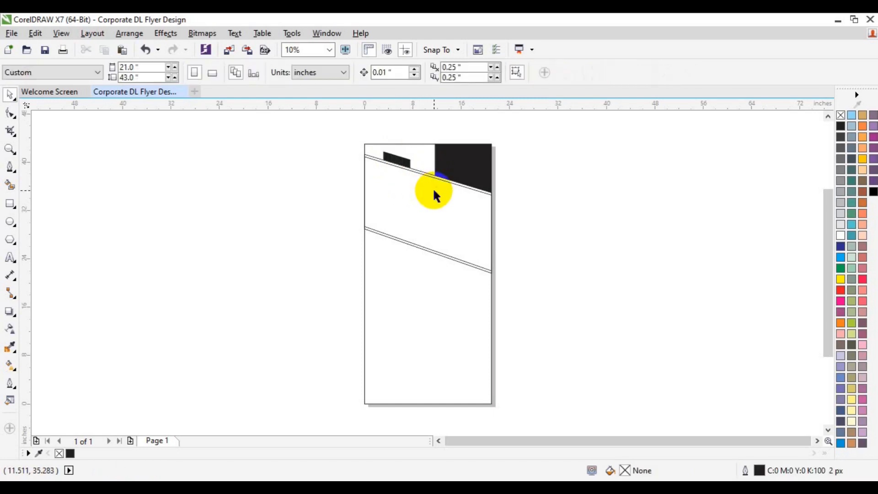
Step: Delete the lower of the two nearly overlapping slanted band outlines
{"action": "left_click", "coordinate": [10, 184]}
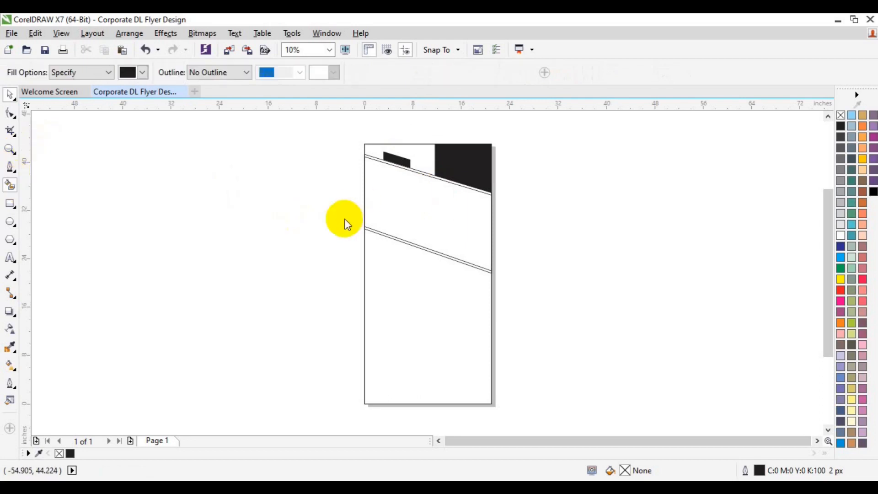
{"action": "key", "text": "space"}
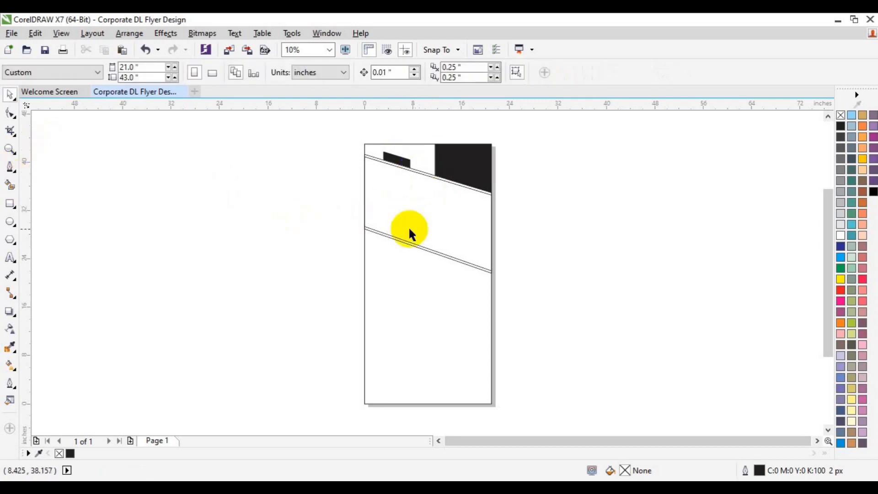
{"action": "left_click", "coordinate": [404, 249]}
{"action": "key", "text": "Delete"}
Step: Nudge the two lower nodes of the remaining slanted band straight down until the band is 21.485 in high
{"action": "left_click", "coordinate": [404, 242]}
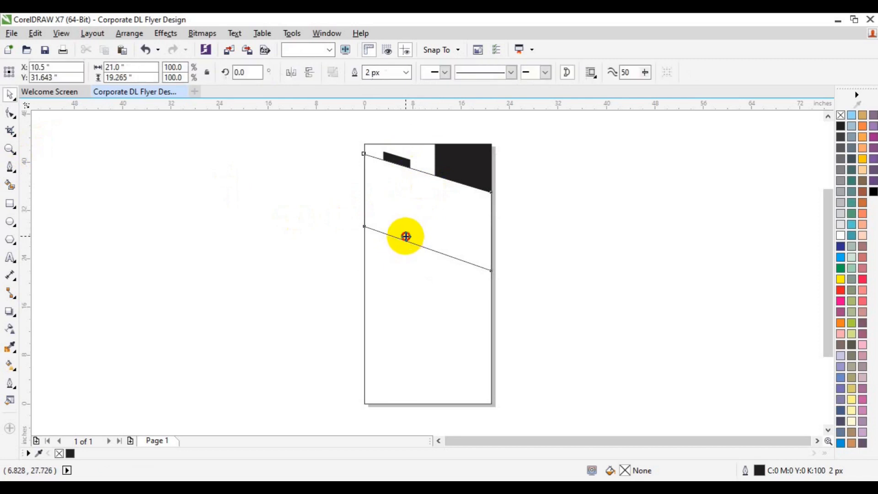
{"action": "left_click", "coordinate": [10, 113]}
{"action": "left_click_drag", "start_coordinate": [313, 220], "coordinate": [507, 303]}
{"action": "key", "text": "Down"}
{"action": "key", "text": "Down"}
{"action": "key", "text": "Down"}
{"action": "key", "text": "Down"}
{"action": "key", "text": "Down"}
{"action": "key", "text": "Down"}
{"action": "key", "text": "Down"}
{"action": "key", "text": "Down"}
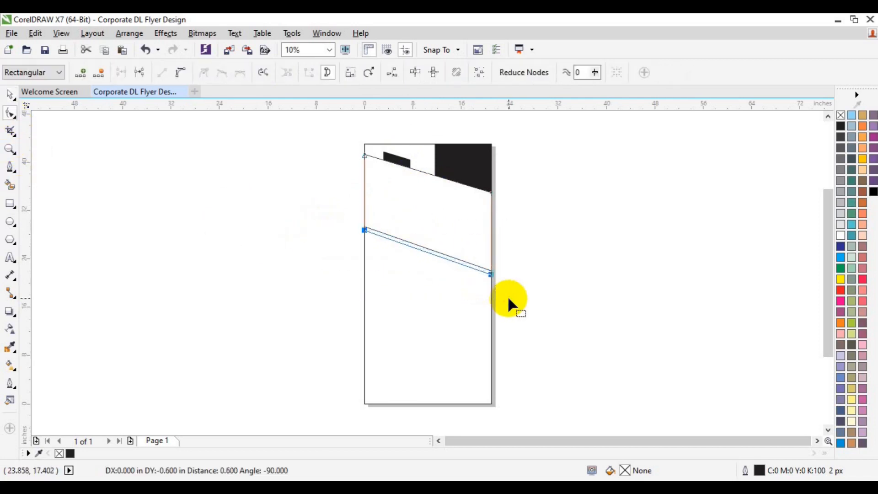
{"action": "key", "text": "Down"}
{"action": "key", "text": "Down"}
{"action": "key", "text": "Down"}
{"action": "key", "text": "Down"}
{"action": "key", "text": "Down"}
{"action": "key", "text": "Down"}
{"action": "key", "text": "Down"}
{"action": "key", "text": "Down"}
{"action": "key", "text": "Down"}
{"action": "key", "text": "Down"}
{"action": "key", "text": "Down"}
{"action": "key", "text": "Down"}
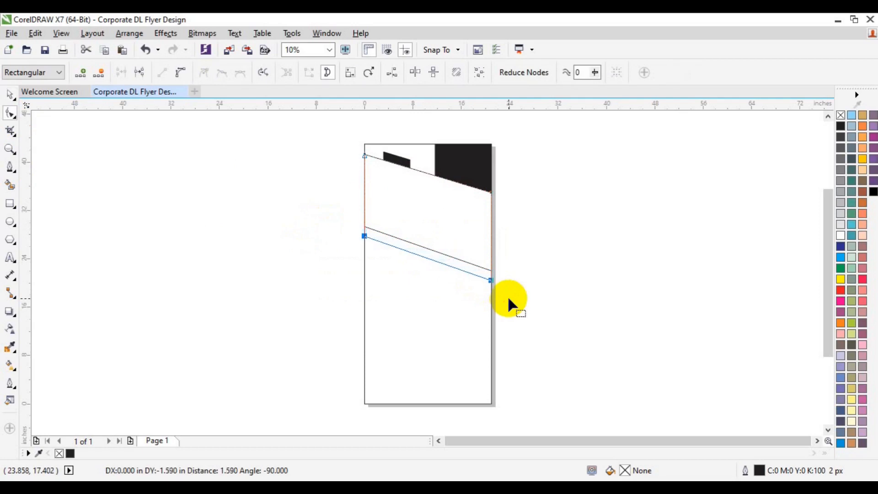
{"action": "key", "text": "Down"}
{"action": "key", "text": "Down"}
{"action": "key", "text": "Down"}
{"action": "key", "text": "space"}
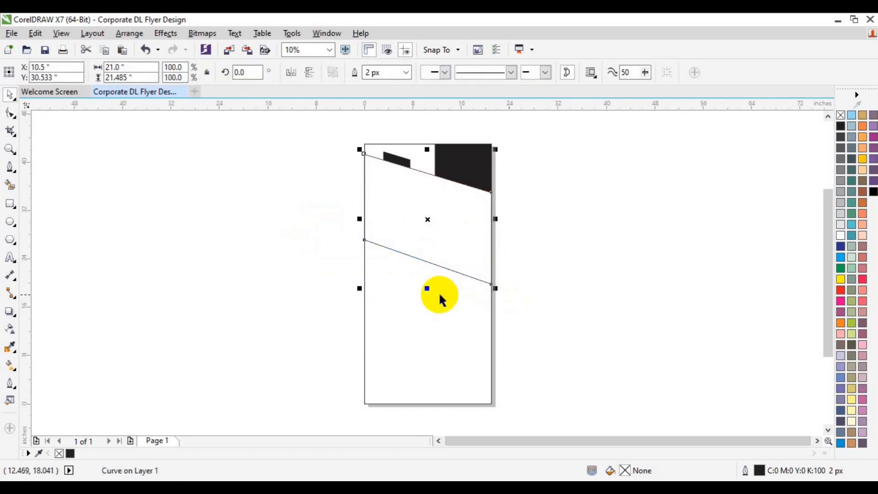
Step: Smart Fill the slanted band without an outline and recolor the new shape to light gray, 10% black
{"action": "left_click", "coordinate": [8, 185]}
{"action": "left_click", "coordinate": [396, 206]}
{"action": "key", "text": "space"}
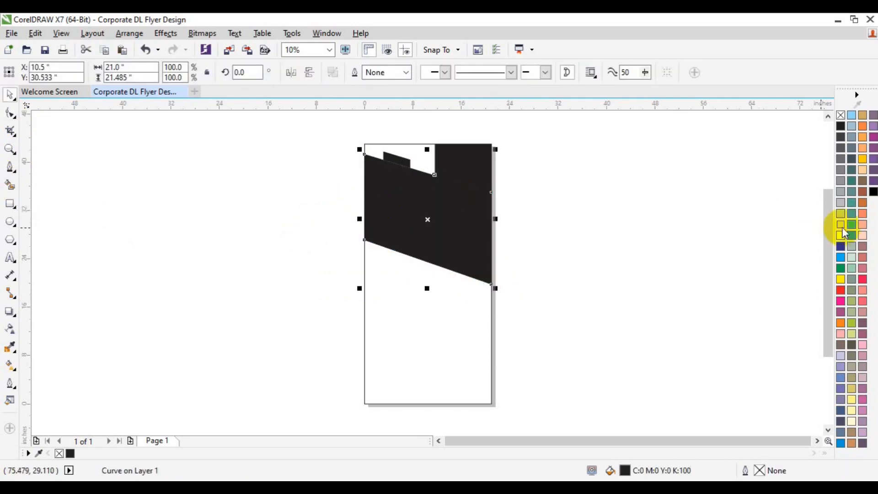
{"action": "left_click", "coordinate": [842, 230]}
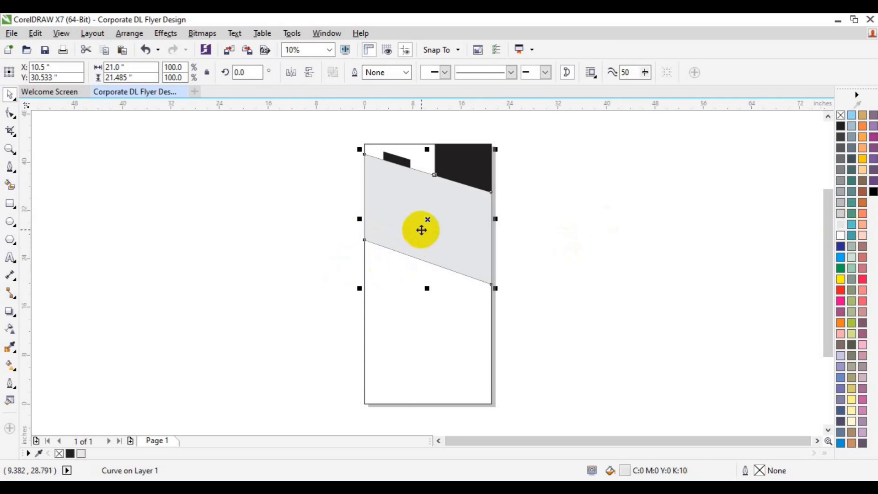
Step: Move the outlined band down to a Y position of about 28.085 in and center the gray band horizontally on the page-sized rectangle
{"action": "mouse_move", "coordinate": [392, 250]}
{"action": "left_mouse_down"}
{"action": "mouse_move", "coordinate": [391, 281]}
{"action": "mouse_move", "coordinate": [394, 261]}
{"action": "left_mouse_up"}
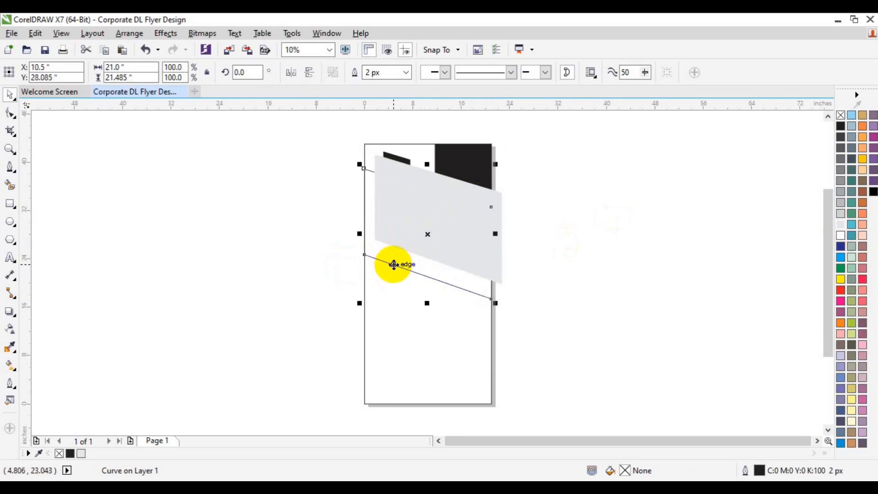
{"action": "left_click", "coordinate": [435, 221], "text": "shift"}
{"action": "key", "text": "e"}
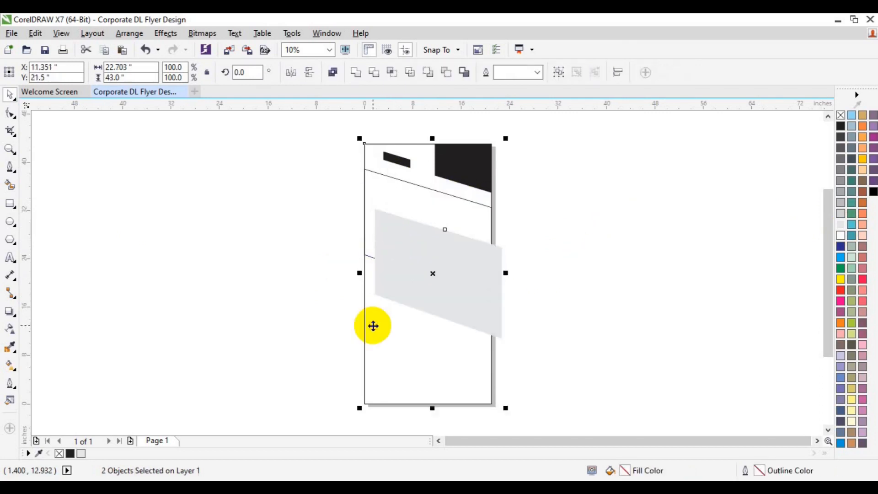
{"action": "key", "text": "ctrl+z"}
{"action": "key", "text": "c"}
{"action": "left_click", "coordinate": [557, 286]}
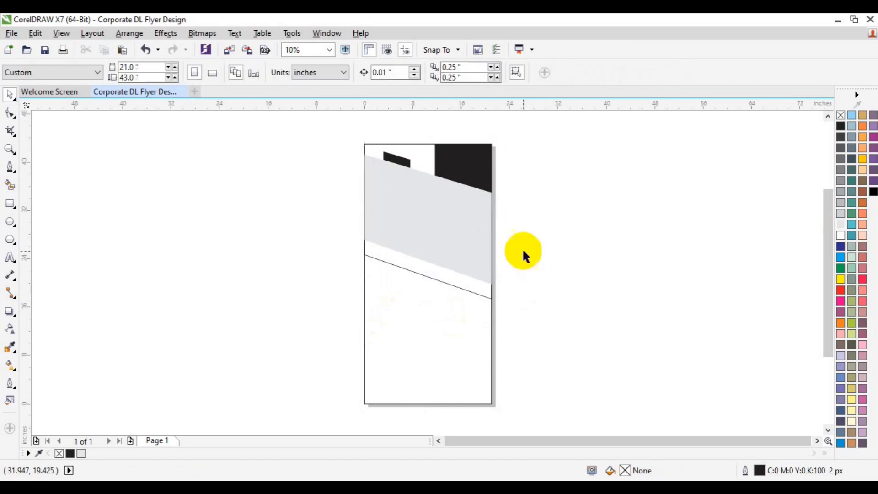
Step: Nudge the gray band down to a Y position of 30.183 in and the outlined band down to 27.115 in
{"action": "left_click", "coordinate": [429, 249]}
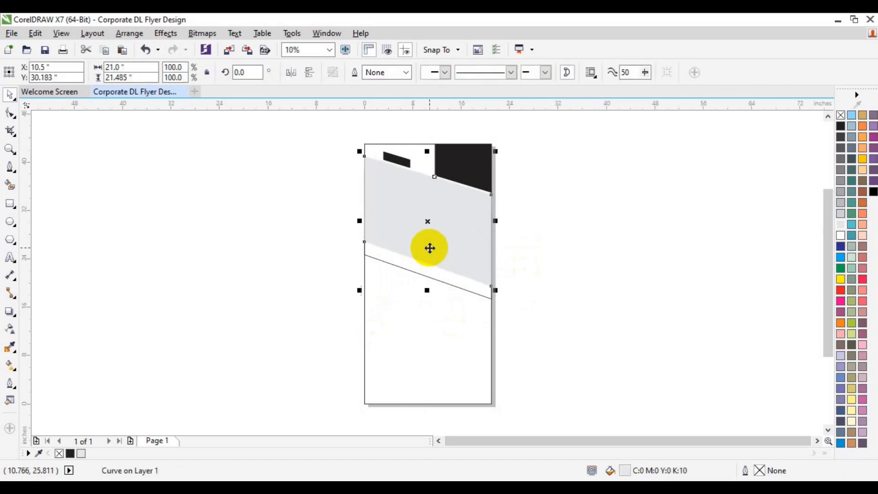
{"action": "left_click", "coordinate": [440, 273]}
{"action": "left_click", "coordinate": [441, 276]}
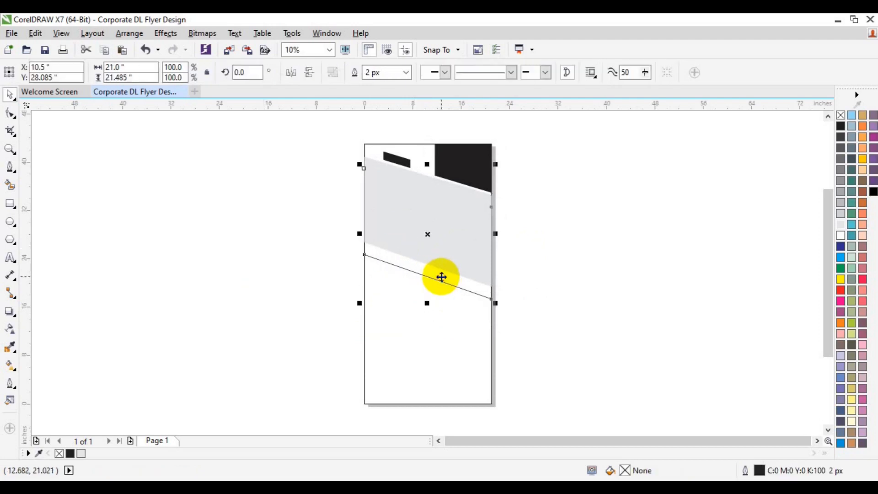
{"action": "key", "text": "Down"}
{"action": "key", "text": "Down"}
{"action": "key", "text": "Down"}
{"action": "key", "text": "Down"}
{"action": "key", "text": "Down"}
{"action": "key", "text": "Down"}
{"action": "key", "text": "Down"}
{"action": "key", "text": "Down"}
{"action": "key", "text": "Down"}
{"action": "key", "text": "Down"}
{"action": "key", "text": "Down"}
{"action": "key", "text": "Down"}
{"action": "key", "text": "Down"}
{"action": "key", "text": "Down"}
{"action": "key", "text": "Down"}
{"action": "key", "text": "Down"}
{"action": "key", "text": "Down"}
{"action": "key", "text": "Down"}
{"action": "key", "text": "Down"}
{"action": "key", "text": "Down"}
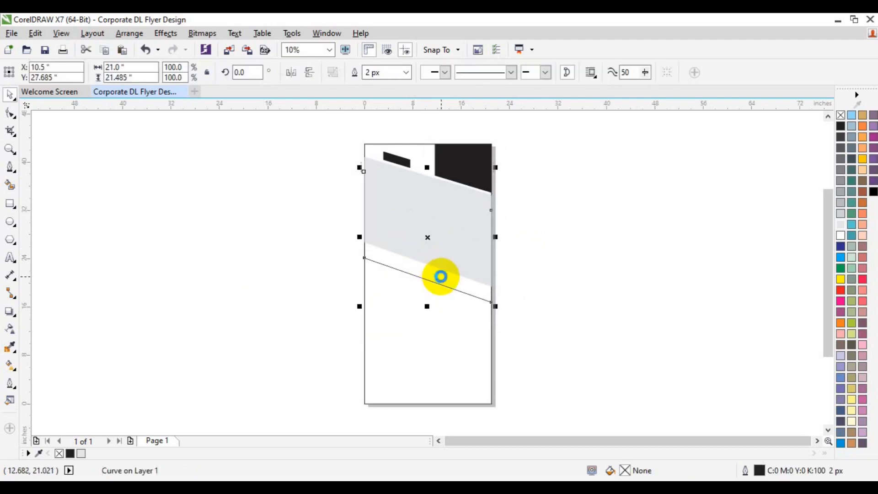
{"action": "left_click", "coordinate": [227, 247]}
Step: Draw a straight vertical line crossing the lower edges of the bands and place it at the page's horizontal center
{"action": "left_click", "coordinate": [11, 167]}
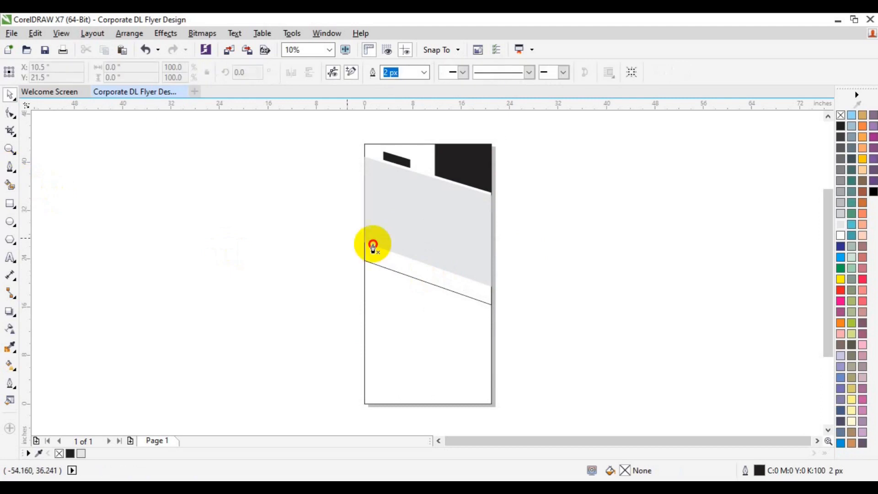
{"action": "left_click", "coordinate": [432, 235]}
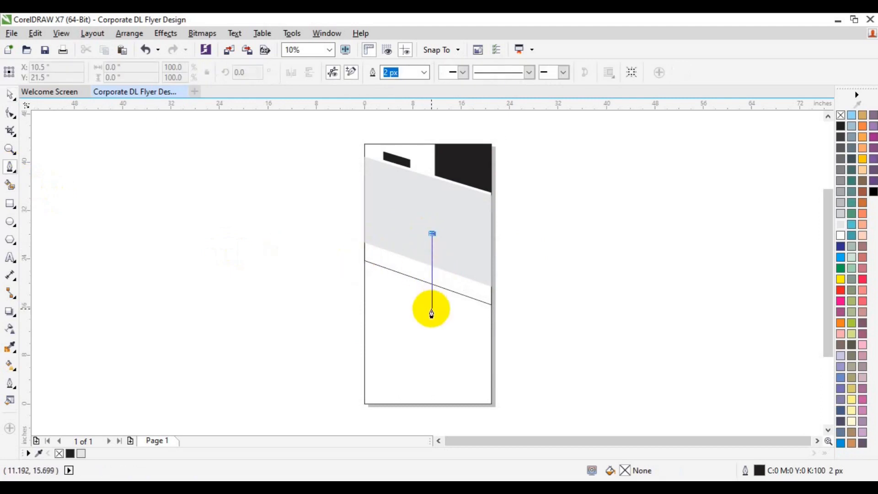
{"action": "left_click", "coordinate": [431, 309]}
{"action": "key", "text": "space"}
{"action": "left_click", "coordinate": [557, 309]}
{"action": "left_click_drag", "start_coordinate": [435, 298], "coordinate": [431, 299]}
Step: Place a copy of the outlined band higher, at a Y position of 29.555 in, and nudge the original down to 26.565 in
{"action": "left_click_drag", "start_coordinate": [394, 271], "coordinate": [394, 257]}
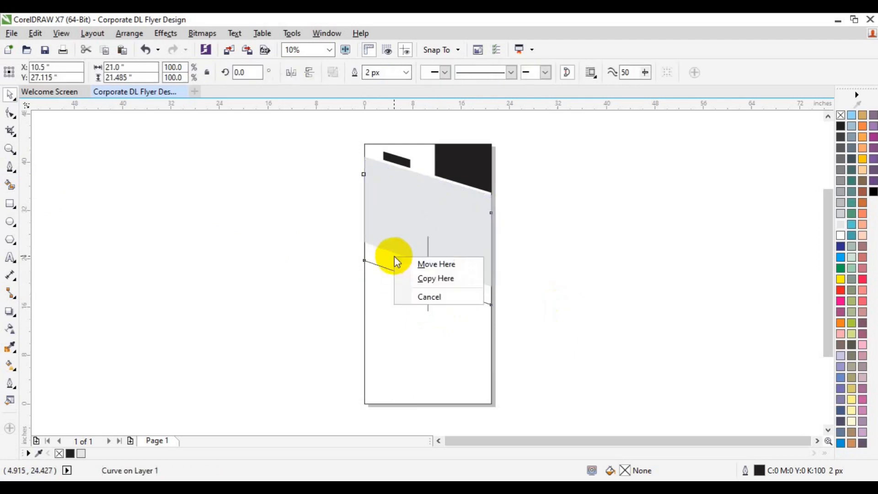
{"action": "left_click", "coordinate": [412, 277]}
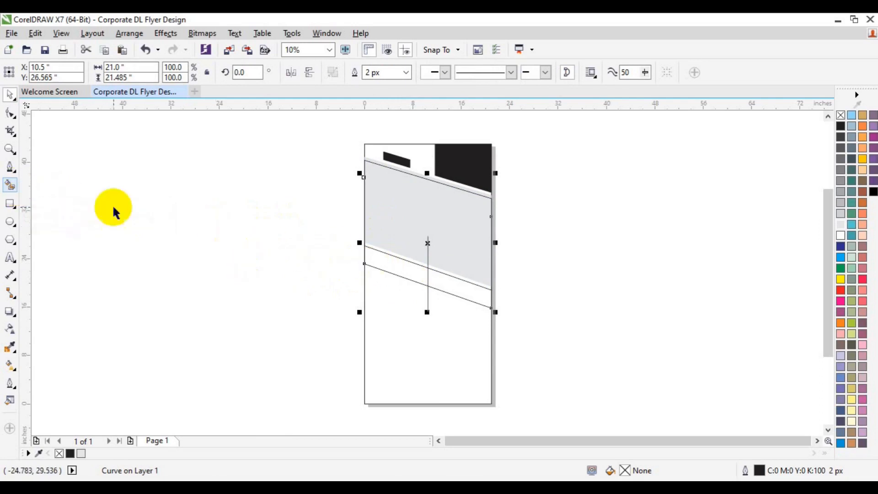
Step: Smart Fill the strip between the two lower band edges to the left of the vertical line with black and no outline
{"action": "left_click", "coordinate": [10, 184]}
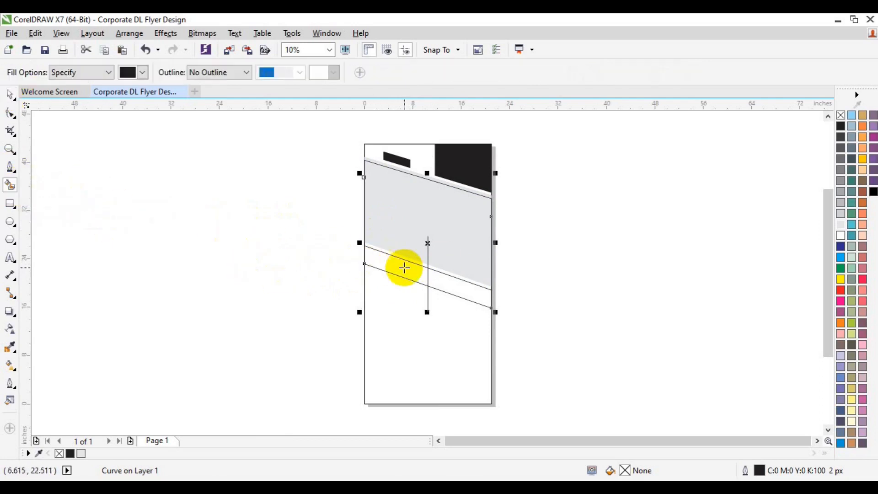
{"action": "left_click", "coordinate": [404, 268]}
{"action": "key", "text": "space"}
Step: Delete the lower outlined band and the vertical line at the page's center
{"action": "left_click", "coordinate": [442, 285]}
{"action": "key", "text": "Delete"}
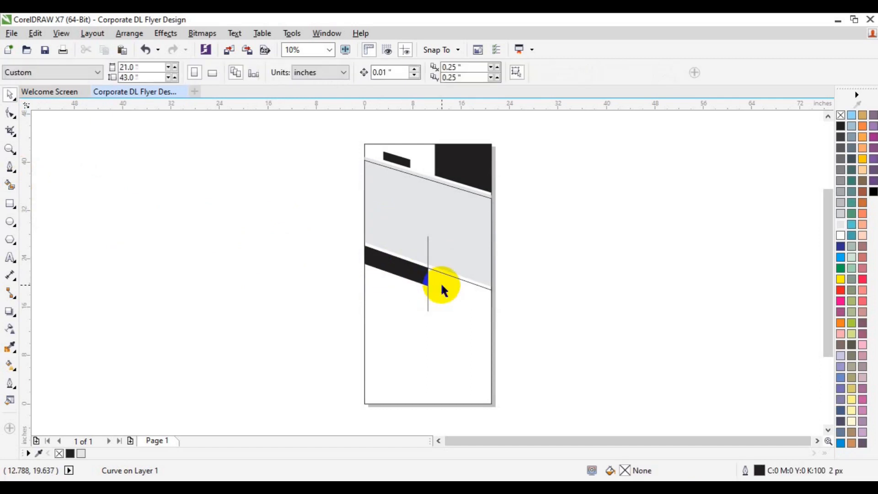
{"action": "left_click_drag", "start_coordinate": [432, 291], "coordinate": [427, 297]}
Step: Move the remaining outlined band straight down to a Y position of 25.811 in, with its lower edge just below the new black strip
{"action": "left_click", "coordinate": [444, 273]}
{"action": "right_click", "coordinate": [443, 274]}
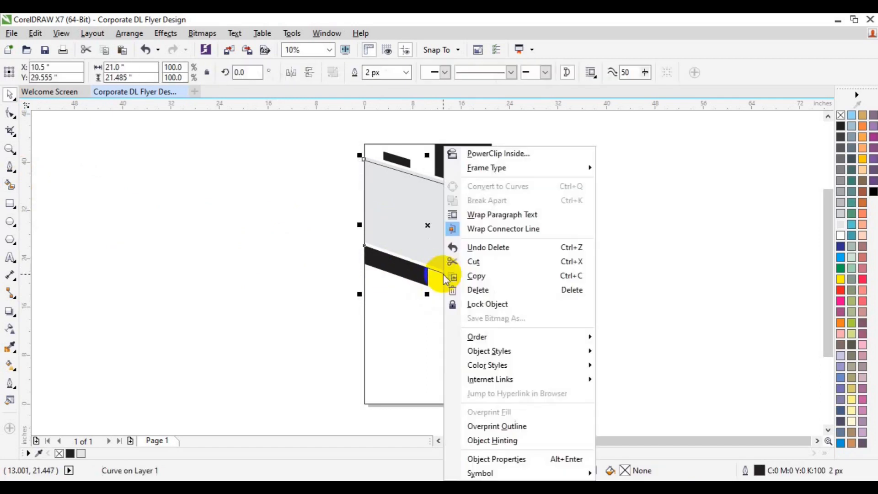
{"action": "left_click", "coordinate": [308, 272]}
{"action": "left_click_drag", "start_coordinate": [425, 233], "coordinate": [425, 248]}
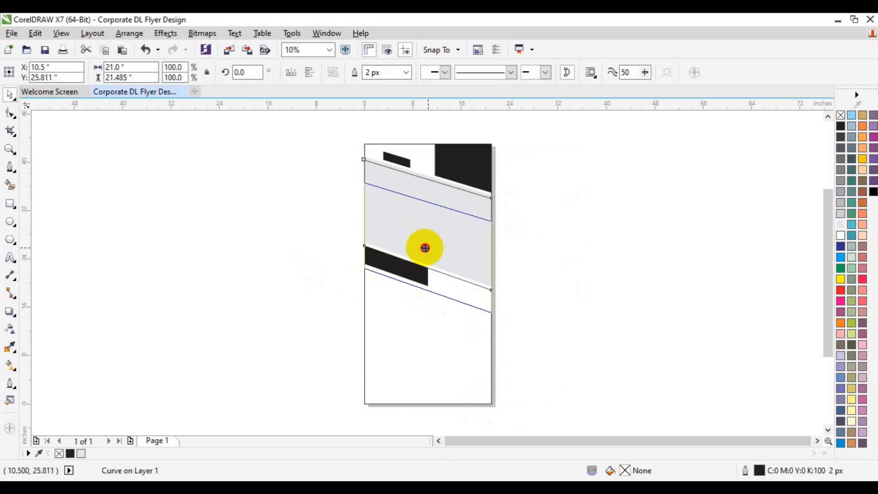
{"action": "left_click_drag", "start_coordinate": [424, 247], "coordinate": [426, 248]}
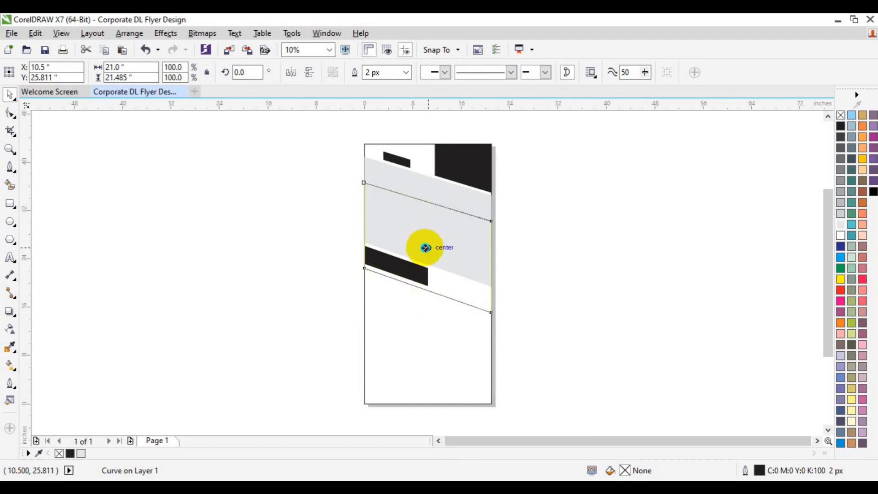
Step: Place a copy of the outlined band just above it at a Y position of 26.561 in and nudge the original slightly down
{"action": "left_click_drag", "start_coordinate": [426, 248], "coordinate": [427, 243]}
{"action": "left_click", "coordinate": [448, 251]}
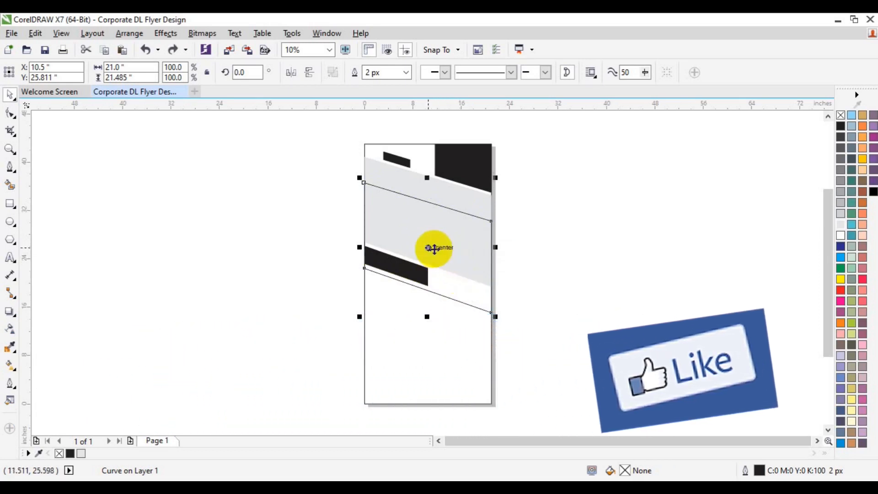
{"action": "left_click_drag", "start_coordinate": [432, 247], "coordinate": [430, 243]}
{"action": "left_click", "coordinate": [464, 253]}
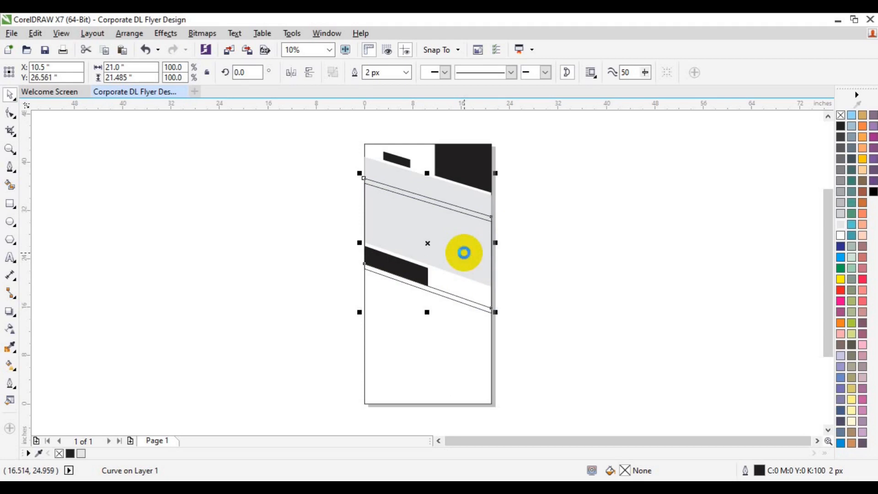
{"action": "left_click_drag", "start_coordinate": [455, 294], "coordinate": [456, 299]}
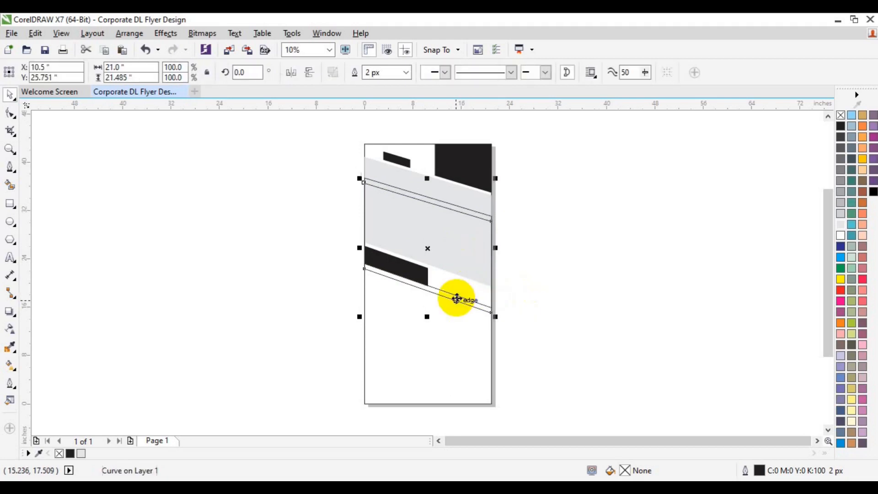
{"action": "left_click", "coordinate": [555, 300]}
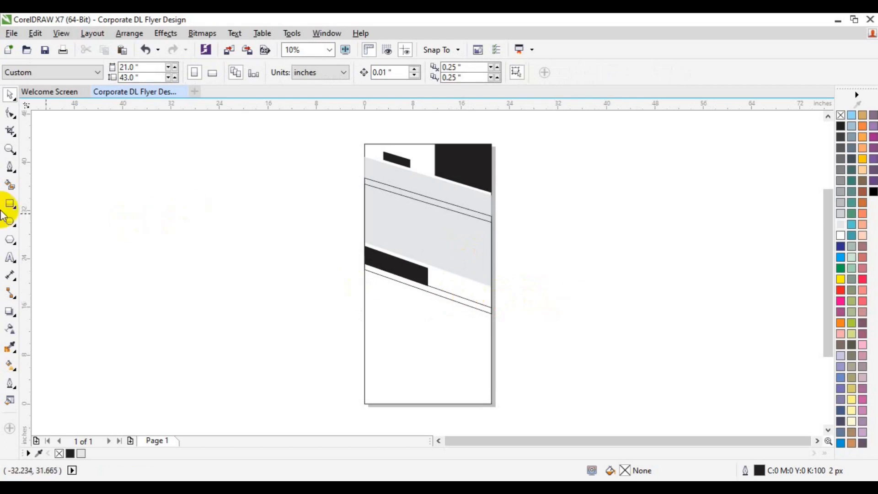
Step: Draw a vertical line across the lower band edges near the page's right side, and Smart Fill the strip to its right with black
{"action": "left_click", "coordinate": [10, 167]}
{"action": "left_click", "coordinate": [464, 339]}
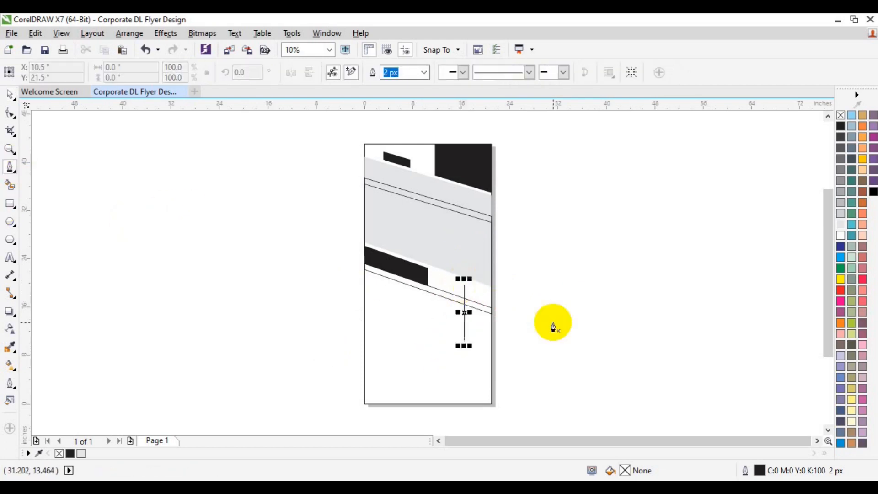
{"action": "key", "text": "space"}
{"action": "left_click", "coordinate": [552, 319]}
{"action": "left_click", "coordinate": [11, 186]}
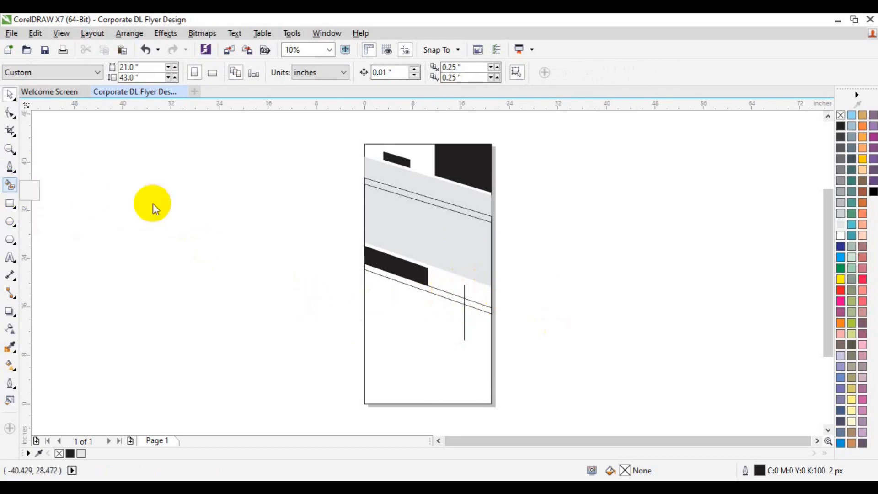
{"action": "left_click", "coordinate": [11, 185]}
{"action": "left_click", "coordinate": [476, 303]}
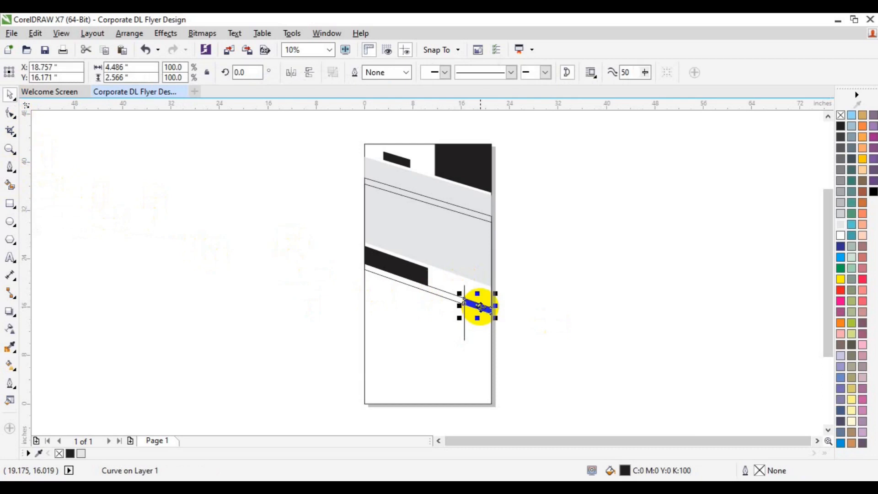
Step: Delete both remaining outlined bands and the vertical line, and save the document
{"action": "left_click", "coordinate": [448, 294]}
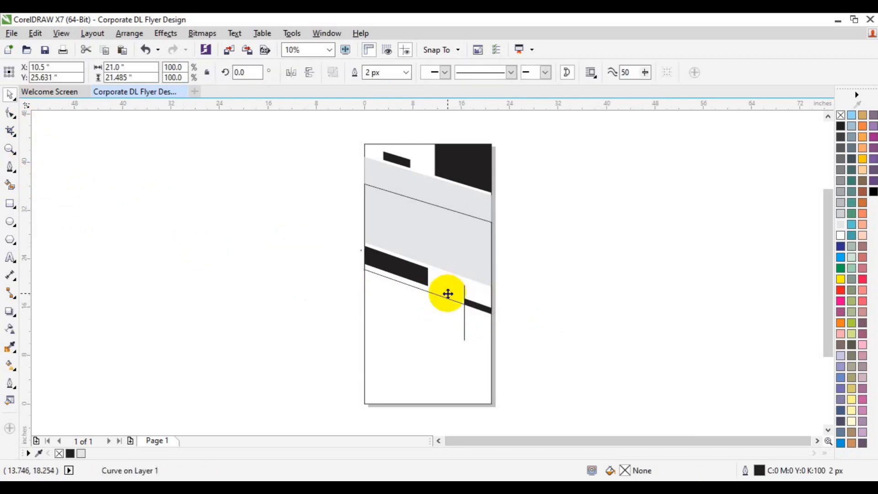
{"action": "key", "text": "Delete"}
{"action": "left_click", "coordinate": [464, 334]}
{"action": "key", "text": "Delete"}
{"action": "left_click_drag", "start_coordinate": [323, 121], "coordinate": [521, 338]}
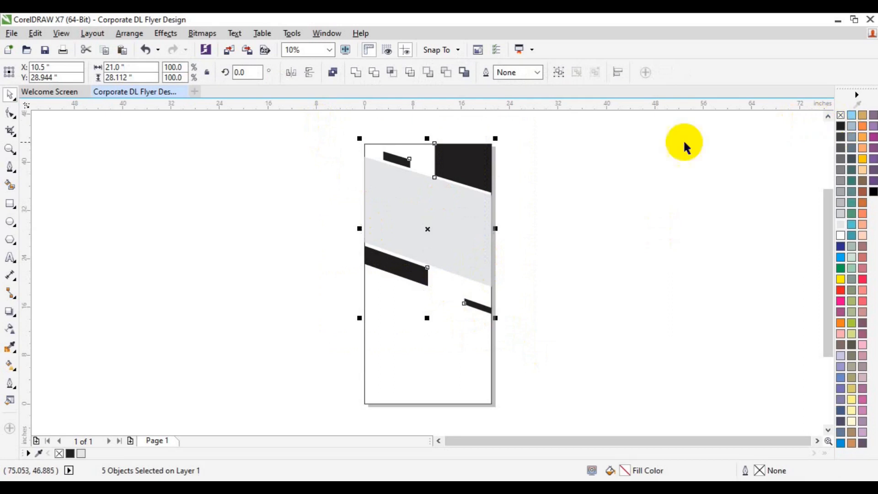
{"action": "left_click", "coordinate": [632, 254]}
{"action": "key", "text": "ctrl+s"}
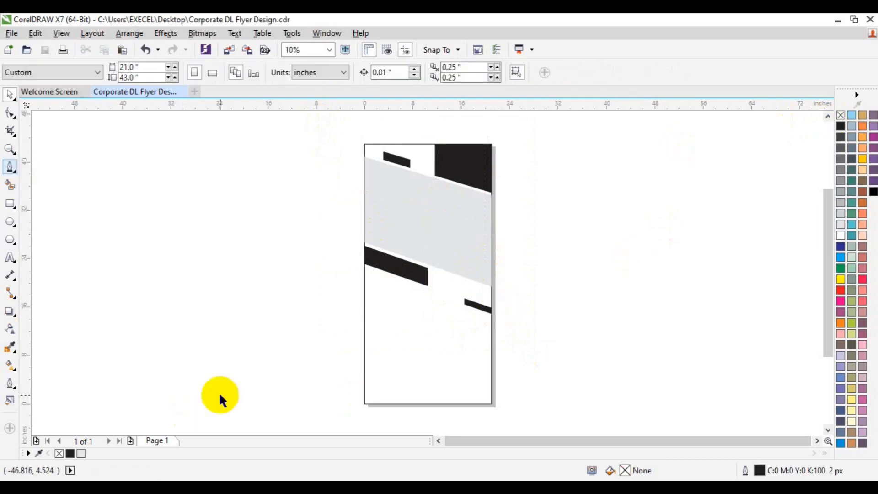
Step: Draw a horizontal line about 32.1 in long across the lower page and move it down to a Y position of 3.246 in
{"action": "left_click", "coordinate": [10, 168]}
{"action": "left_click", "coordinate": [65, 224]}
{"action": "left_click", "coordinate": [340, 373]}
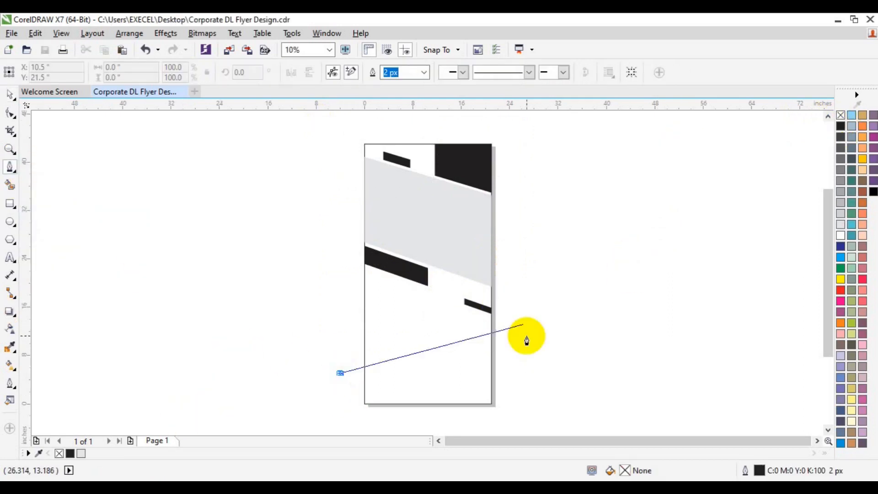
{"action": "double_click", "coordinate": [534, 372]}
{"action": "key", "text": "space"}
{"action": "left_click", "coordinate": [579, 403]}
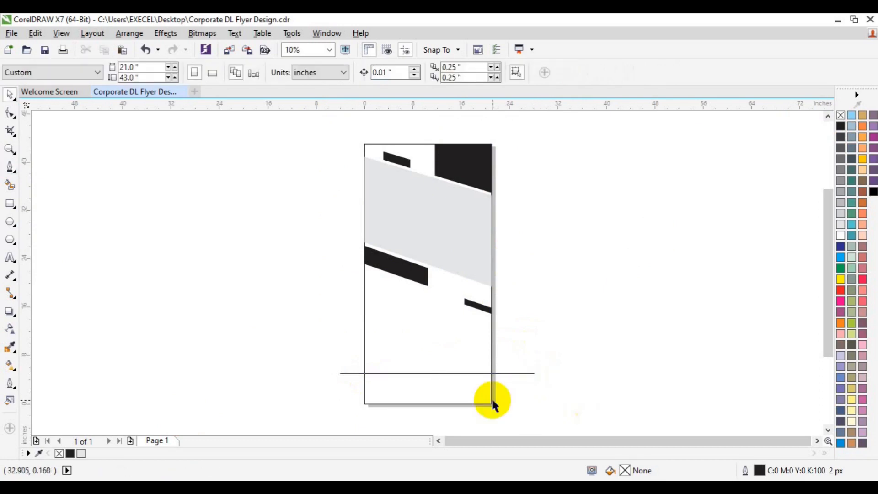
{"action": "left_click", "coordinate": [467, 372]}
{"action": "left_click_drag", "start_coordinate": [468, 372], "coordinate": [451, 384]}
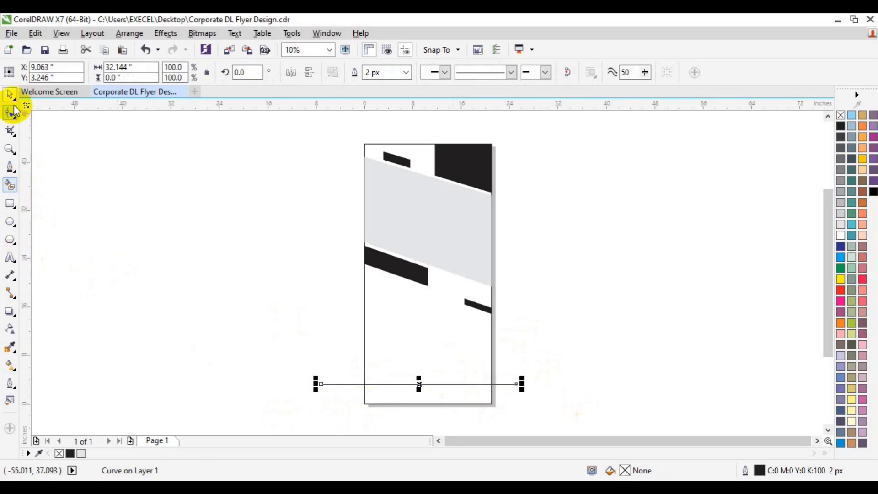
Step: Smart Fill the page area below the horizontal line with black and no outline, and delete the line
{"action": "left_click", "coordinate": [10, 185]}
{"action": "left_click", "coordinate": [388, 396]}
{"action": "key", "text": "space"}
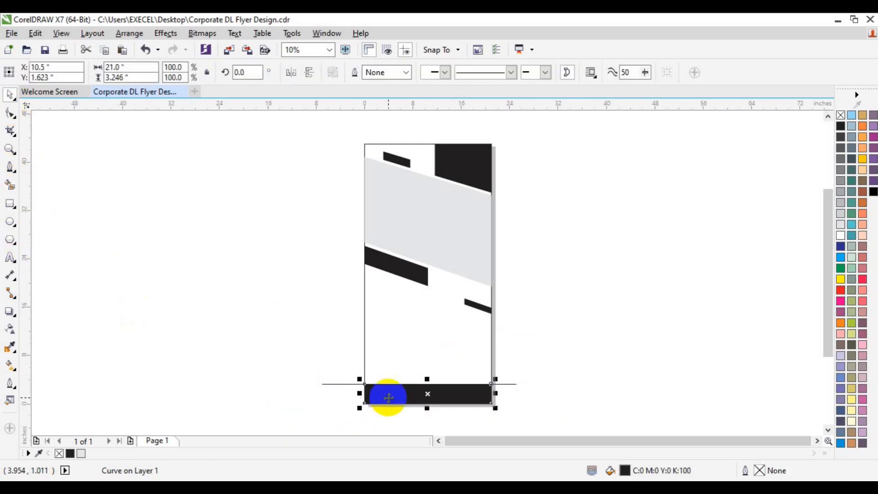
{"action": "left_click", "coordinate": [507, 383]}
{"action": "key", "text": "Escape"}
Step: Place a copy of the light gray band on the empty area to the right of the page
{"action": "left_click", "coordinate": [462, 217]}
{"action": "left_click_drag", "start_coordinate": [462, 218], "coordinate": [684, 252]}
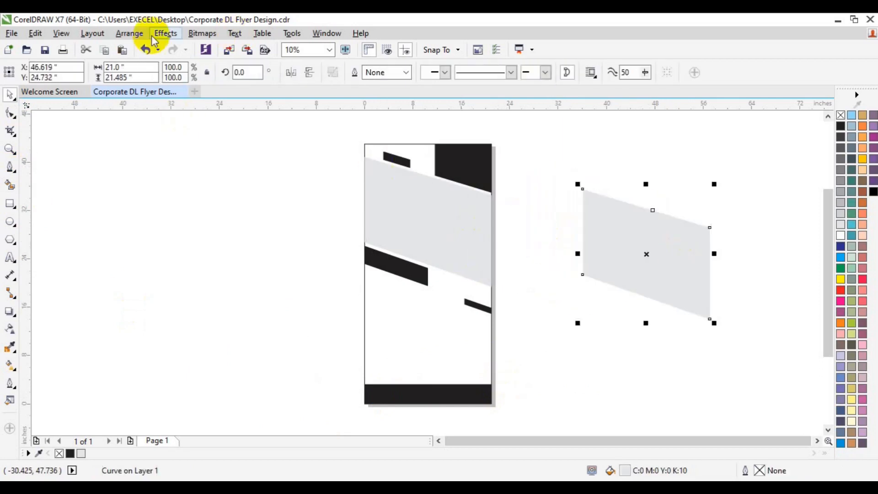
Step: Import the photo 3004976.jpg from the freepik stockpoto folder and place it over the left part of the gray band on the page
{"action": "left_click", "coordinate": [228, 50]}
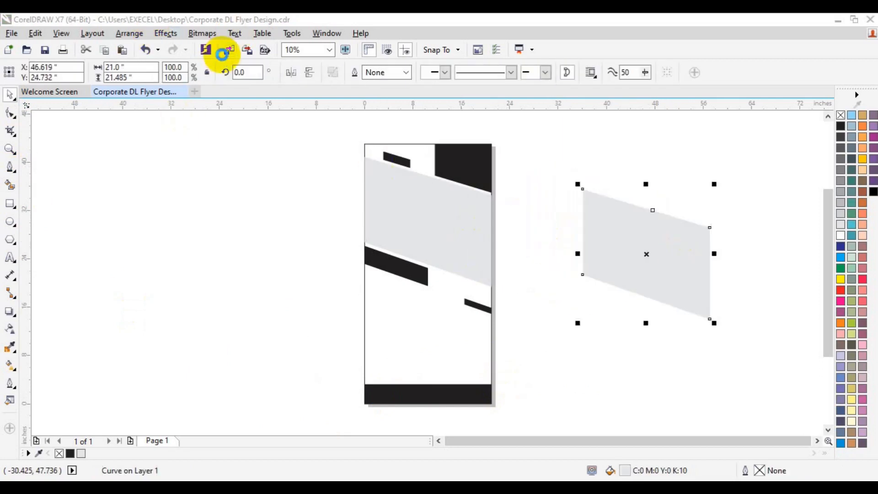
{"action": "left_click", "coordinate": [450, 305]}
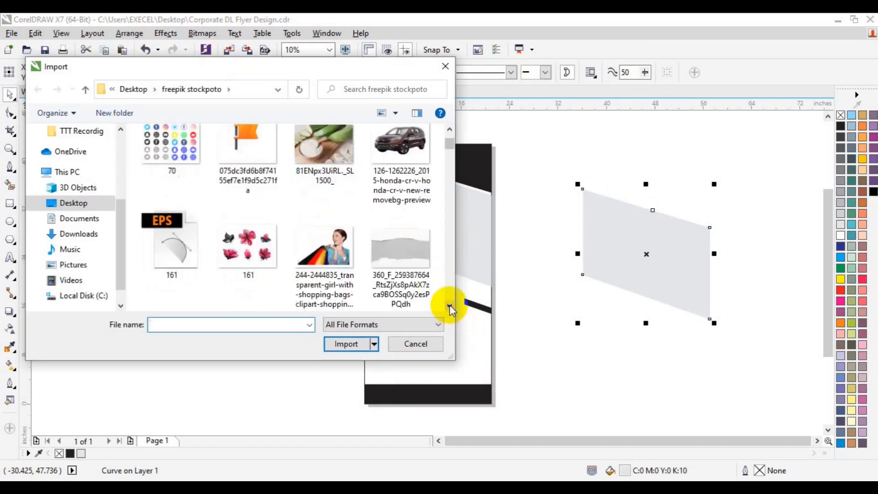
{"action": "left_click", "coordinate": [450, 306]}
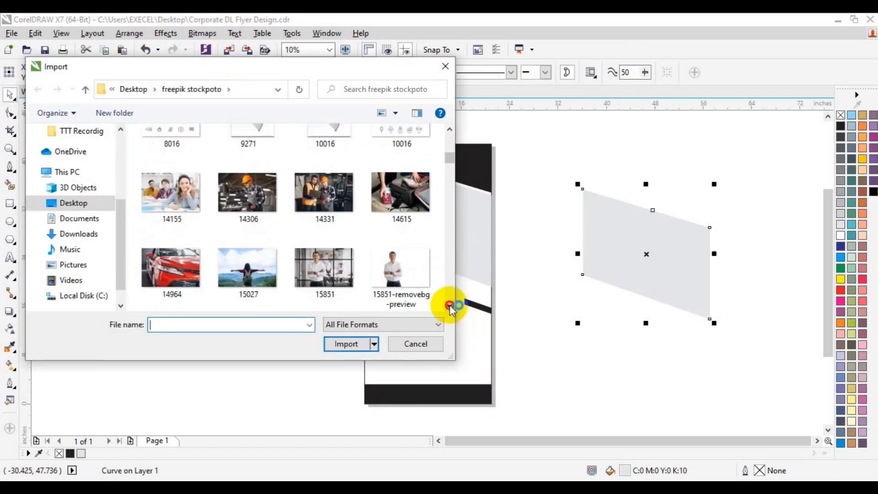
{"action": "left_click", "coordinate": [449, 129]}
{"action": "left_click", "coordinate": [402, 183]}
{"action": "left_click", "coordinate": [337, 345]}
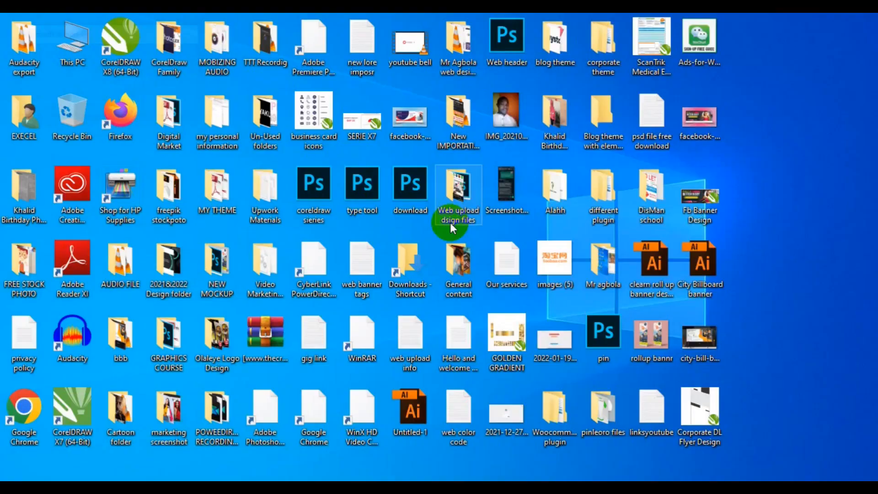
{"action": "left_click", "coordinate": [364, 155]}
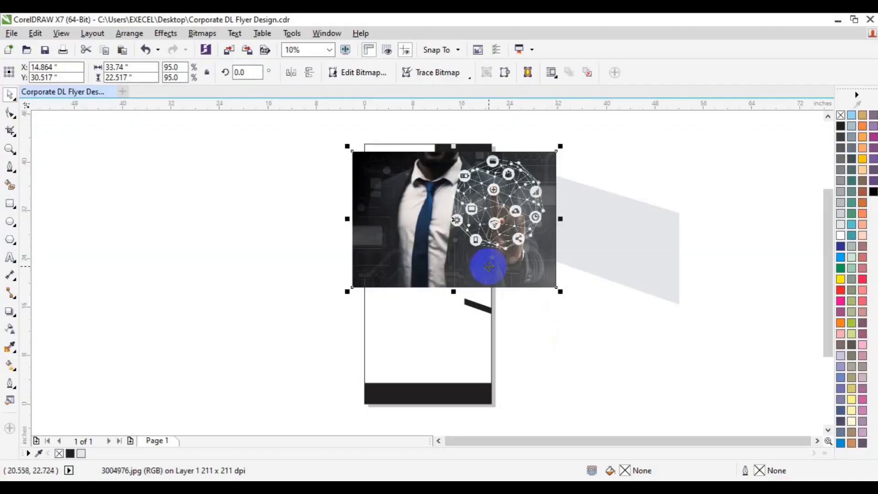
{"action": "left_click_drag", "start_coordinate": [488, 267], "coordinate": [396, 266]}
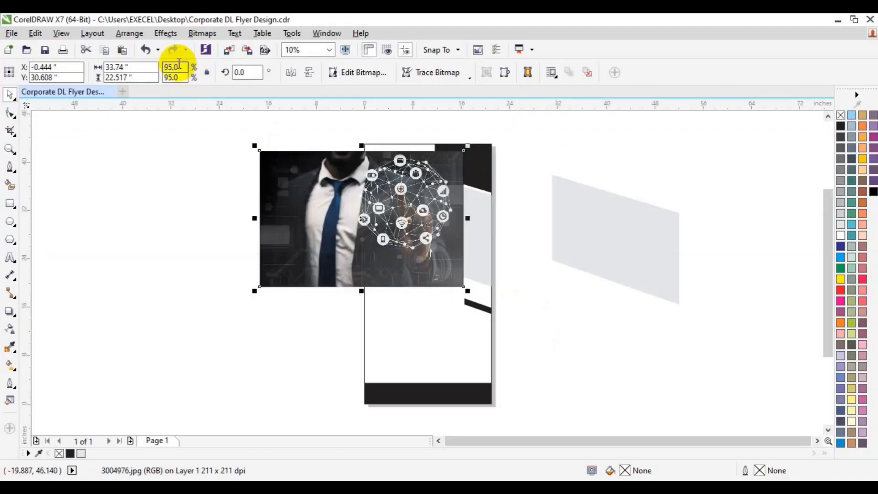
Step: PowerClip the imported photo inside the light gray band on the page
{"action": "left_click", "coordinate": [166, 34]}
{"action": "mouse_move", "coordinate": [206, 196]}
{"action": "left_click", "coordinate": [294, 198]}
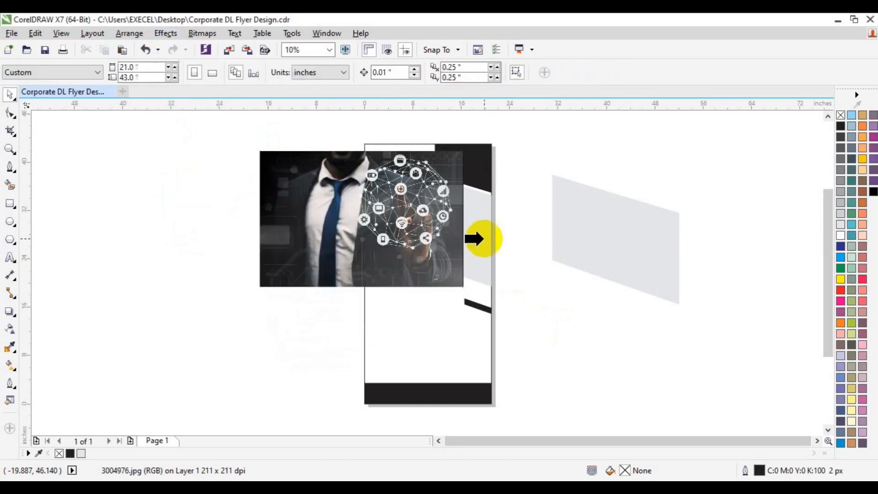
{"action": "left_click", "coordinate": [484, 238]}
Step: Reposition the photo inside the PowerClip to about X 7.751 in and Y 29.913 in and finish editing the contents
{"action": "left_click", "coordinate": [392, 305]}
{"action": "left_click_drag", "start_coordinate": [333, 235], "coordinate": [377, 255]}
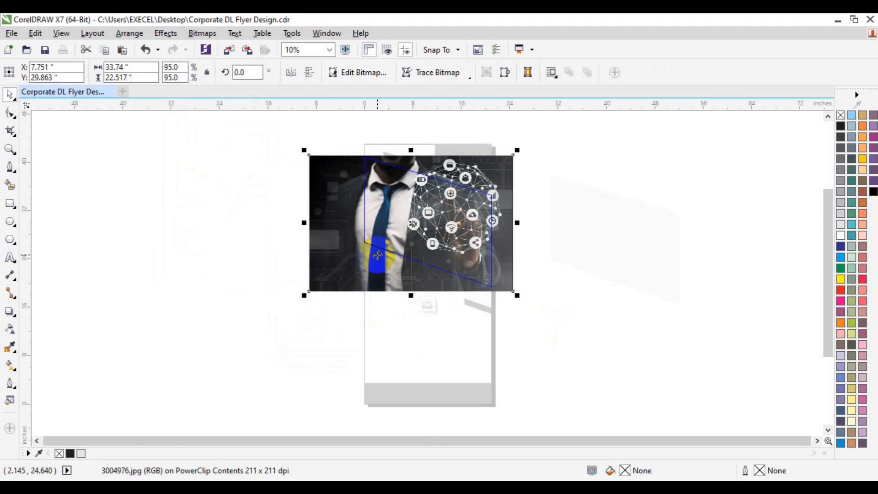
{"action": "key", "text": "Up"}
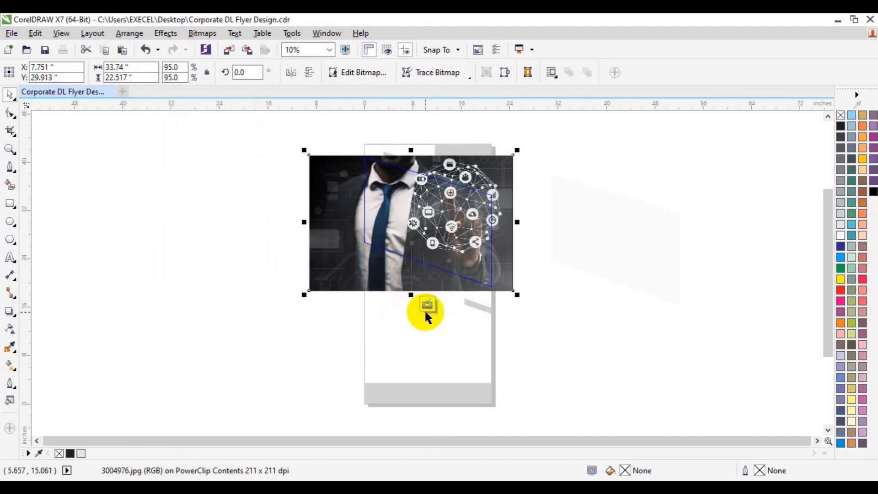
{"action": "left_click", "coordinate": [424, 306]}
Step: Give the gray band copy beside the page a linear fountain fill running straight down from its upper edge to its middle
{"action": "left_click", "coordinate": [609, 242]}
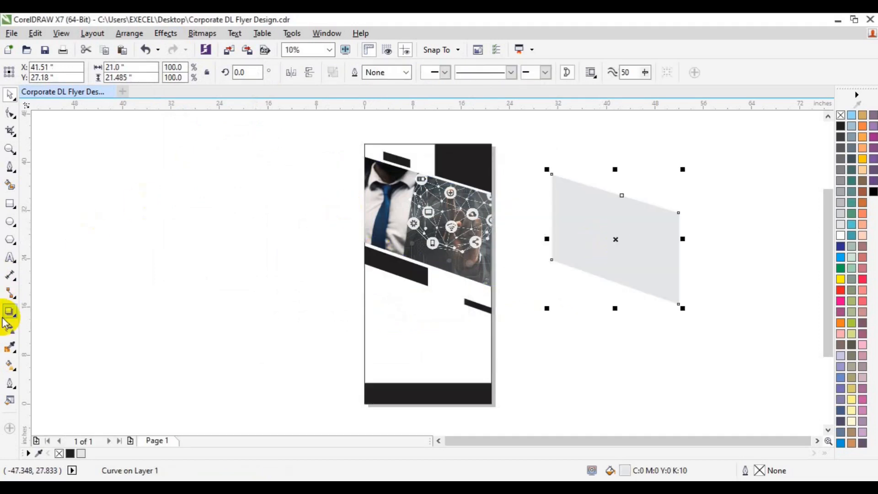
{"action": "left_click", "coordinate": [10, 364]}
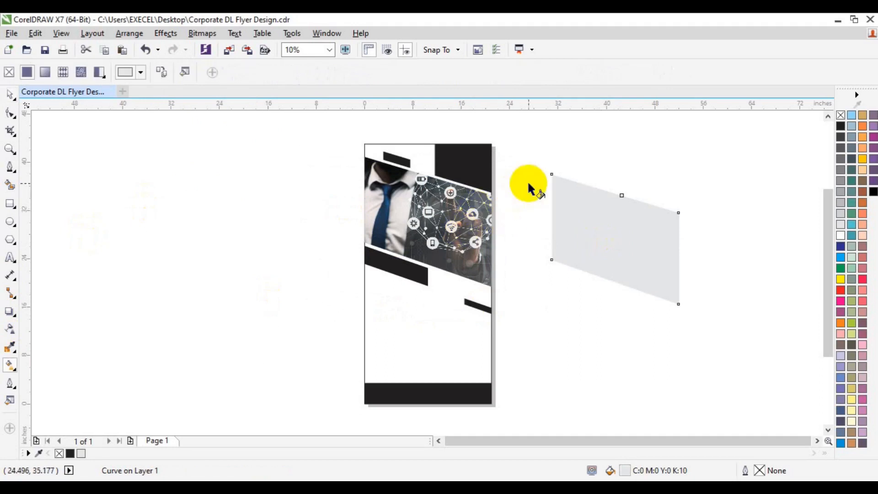
{"action": "left_click", "coordinate": [63, 72]}
{"action": "left_click", "coordinate": [49, 74]}
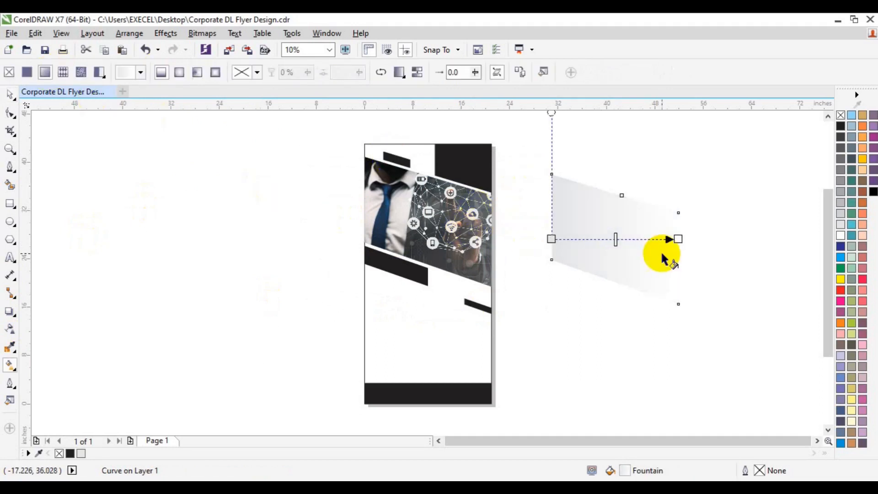
{"action": "left_click_drag", "start_coordinate": [613, 176], "coordinate": [614, 238]}
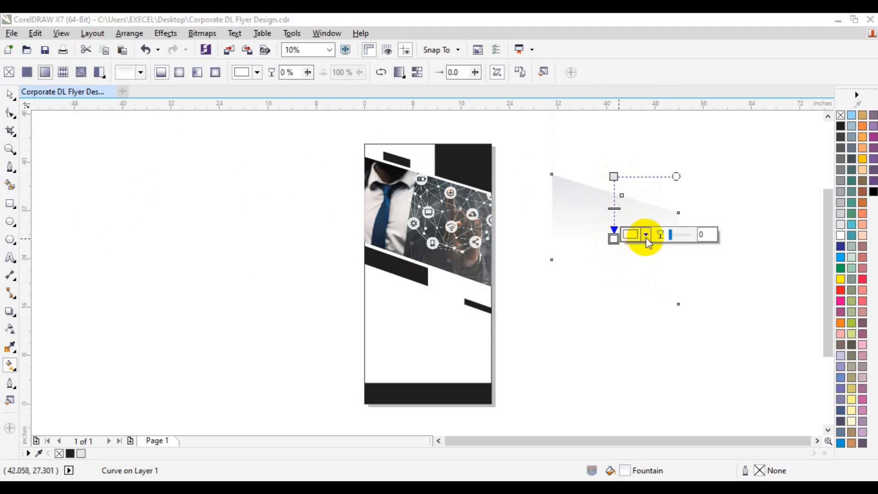
Step: Set the fountain fill's lower end color to blue (C 100, M 20, Y 0, K 0) and its upper start color to magenta (M 100)
{"action": "left_click", "coordinate": [646, 235]}
{"action": "left_click", "coordinate": [673, 262]}
{"action": "left_click", "coordinate": [841, 442]}
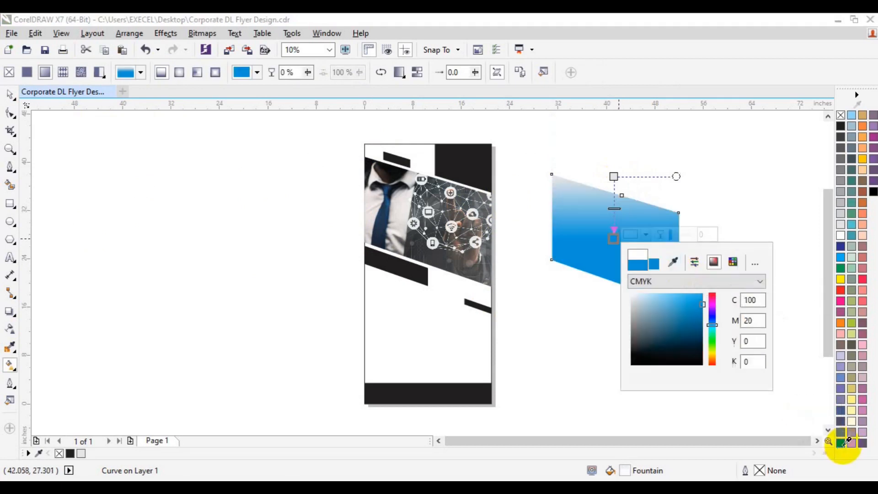
{"action": "left_click", "coordinate": [614, 176]}
{"action": "left_click", "coordinate": [646, 172]}
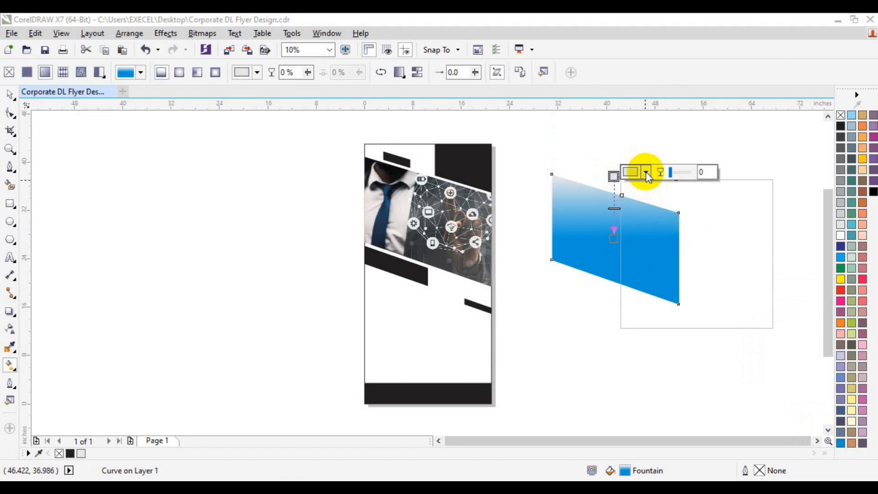
{"action": "left_click", "coordinate": [673, 200]}
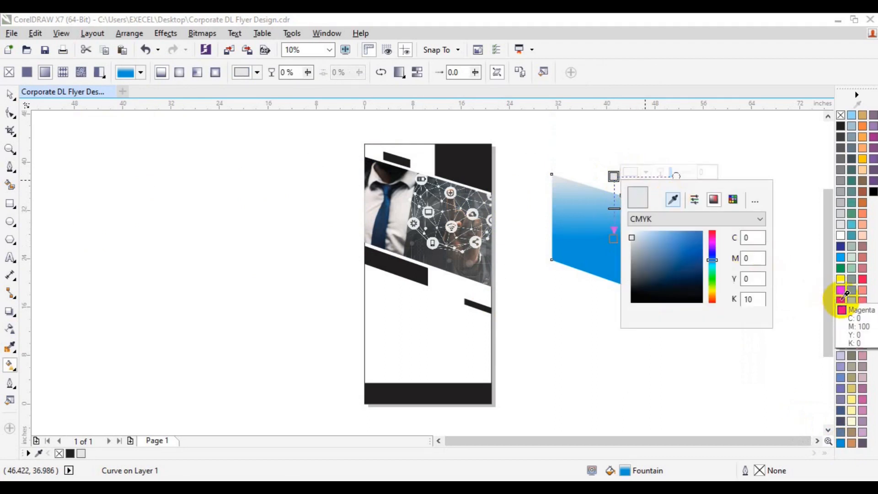
{"action": "left_click", "coordinate": [845, 293]}
Step: Extend the fountain fill's blue end further down the band to lengthen the magenta-to-blue blend
{"action": "left_click", "coordinate": [614, 239]}
{"action": "left_click_drag", "start_coordinate": [613, 238], "coordinate": [613, 263]}
{"action": "key", "text": "space"}
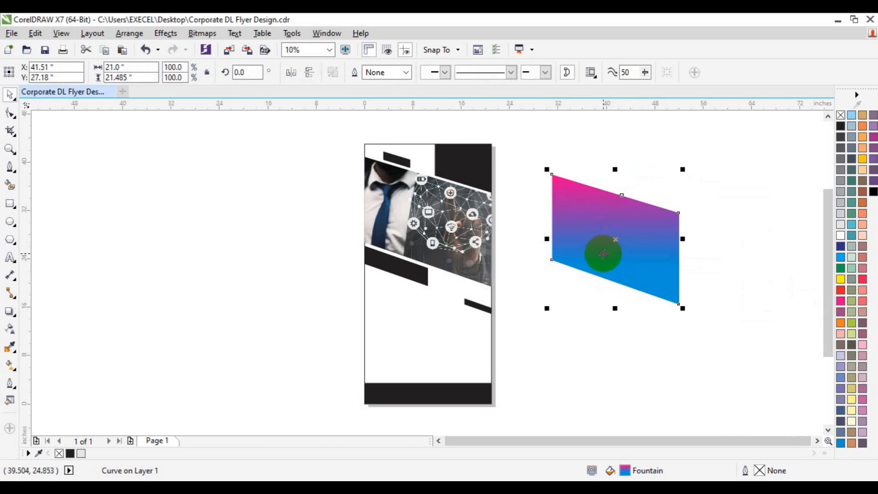
{"action": "key", "text": "Escape"}
Step: Move the gradient band over the photo band and align it horizontally with the page rectangle at an X position of 10.5 in
{"action": "left_click_drag", "start_coordinate": [638, 265], "coordinate": [451, 247]}
{"action": "left_click", "coordinate": [426, 350], "text": "shift"}
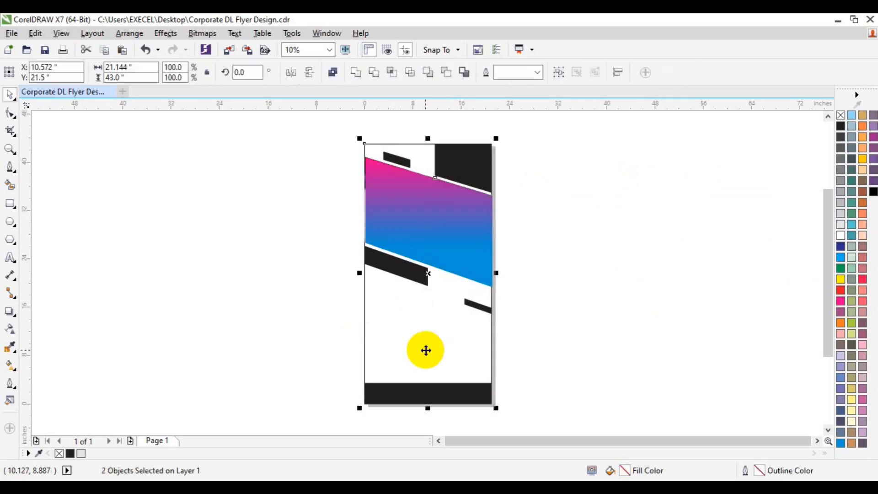
{"action": "key", "text": "e"}
{"action": "key", "text": "ctrl+z"}
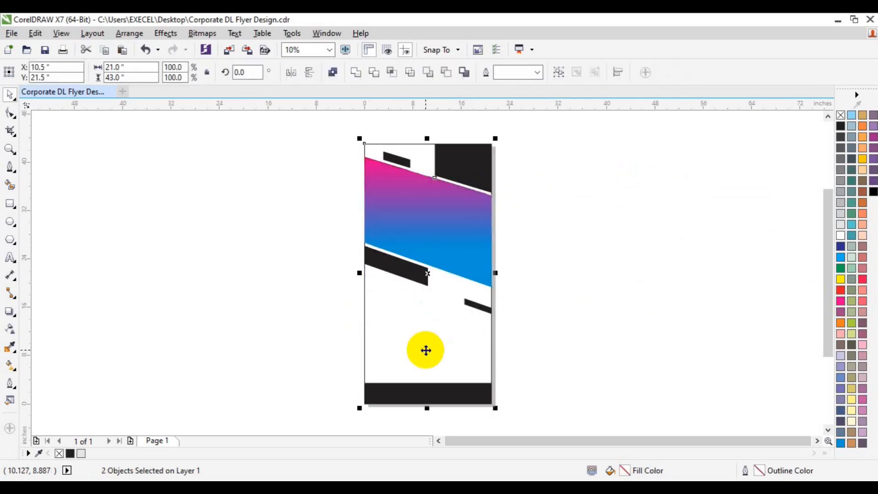
Step: Apply a downward fountain transparency to the gradient band with its merge mode set to Subtract
{"action": "left_click", "coordinate": [466, 231]}
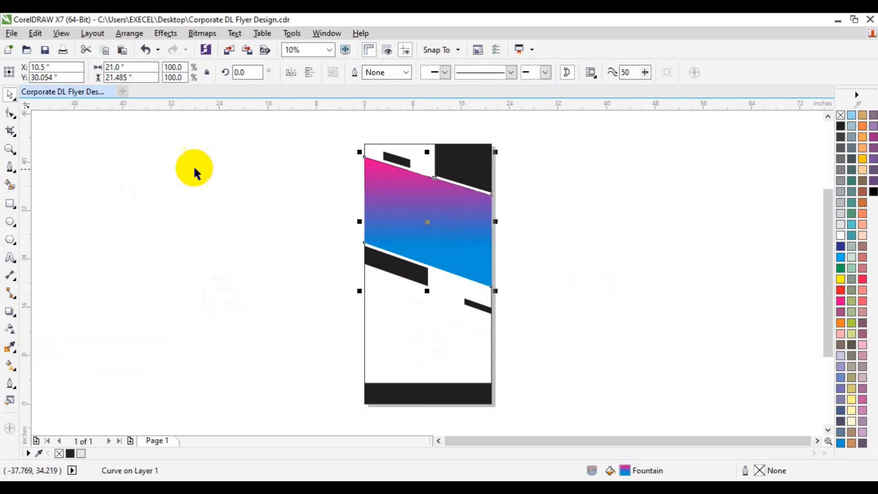
{"action": "left_click", "coordinate": [10, 329]}
{"action": "left_click_drag", "start_coordinate": [435, 176], "coordinate": [433, 240]}
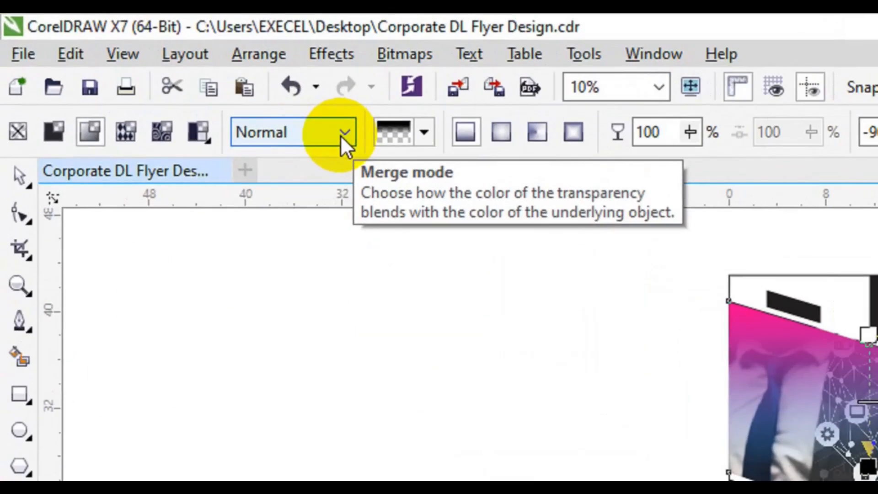
{"action": "left_click", "coordinate": [171, 75]}
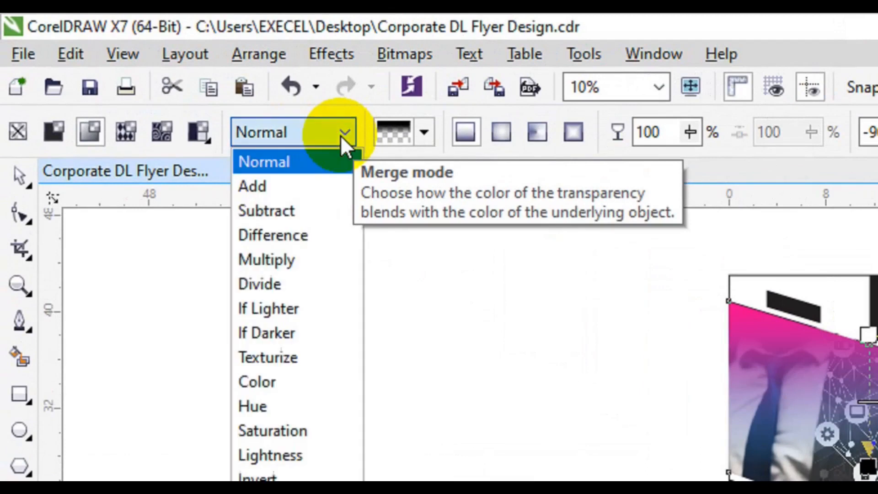
{"action": "left_click", "coordinate": [308, 215]}
Step: Extend the transparency's end straight down to just below the photo band and deselect the band
{"action": "left_click_drag", "start_coordinate": [433, 240], "coordinate": [435, 290]}
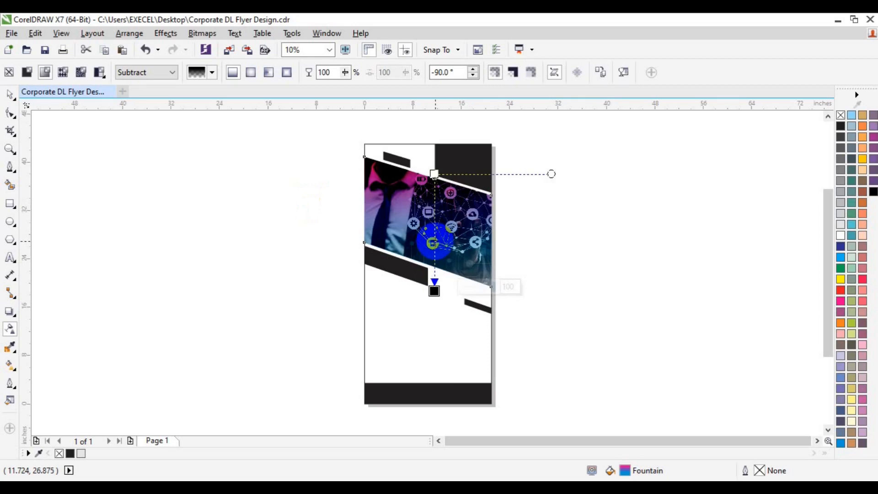
{"action": "left_click", "coordinate": [9, 93]}
{"action": "left_click", "coordinate": [169, 210]}
Step: Fill the slanted bar below the photo and the small bar above it with pink, and the large upper-right block with sky blue
{"action": "left_click", "coordinate": [402, 281]}
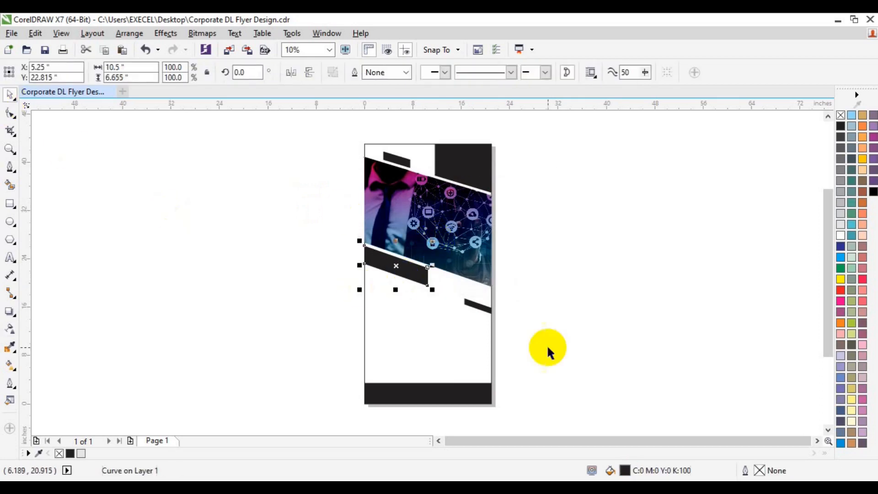
{"action": "left_click", "coordinate": [840, 300]}
{"action": "left_click", "coordinate": [484, 172]}
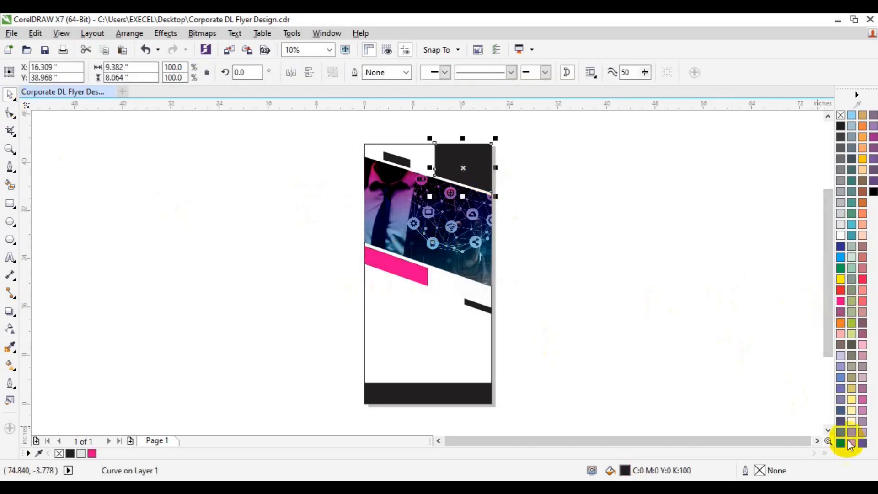
{"action": "left_click", "coordinate": [843, 443]}
{"action": "left_click", "coordinate": [716, 346]}
{"action": "left_click", "coordinate": [397, 159]}
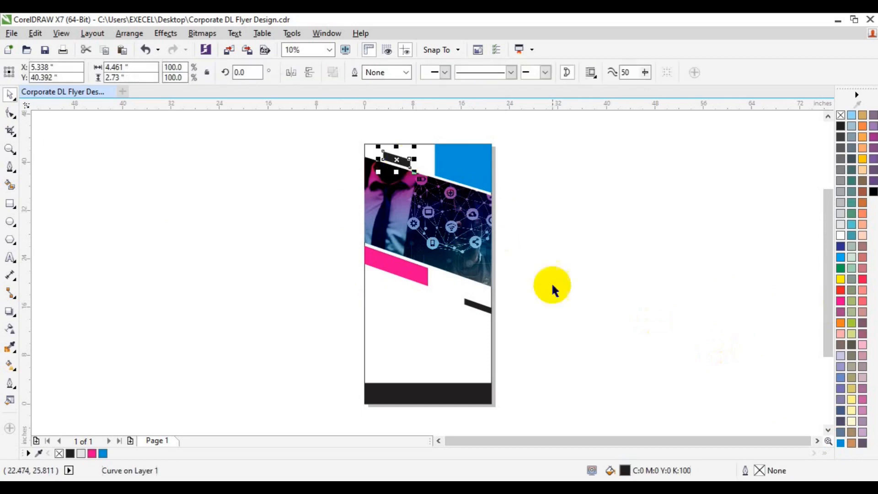
{"action": "left_click", "coordinate": [843, 302]}
Step: Fill the small slanted bar at the page's lower-right edge with the near-black colour C81 M71 Y60 K84
{"action": "left_click", "coordinate": [477, 306]}
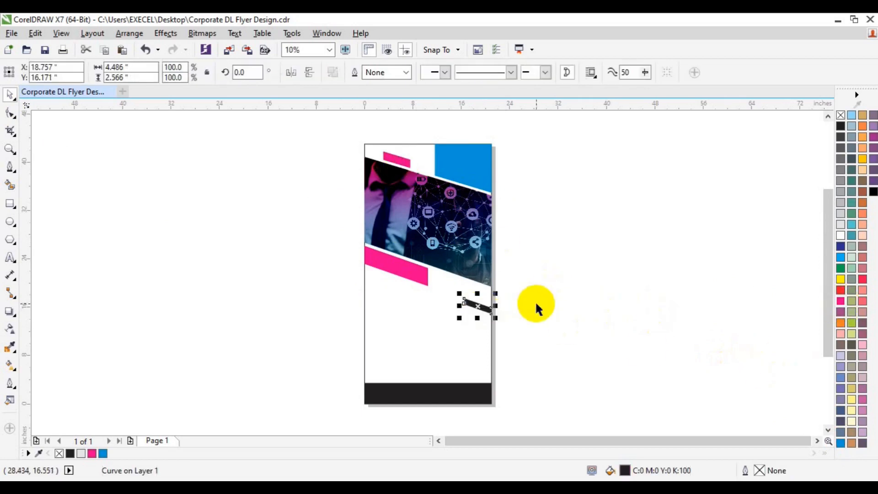
{"action": "double_click", "coordinate": [629, 472]}
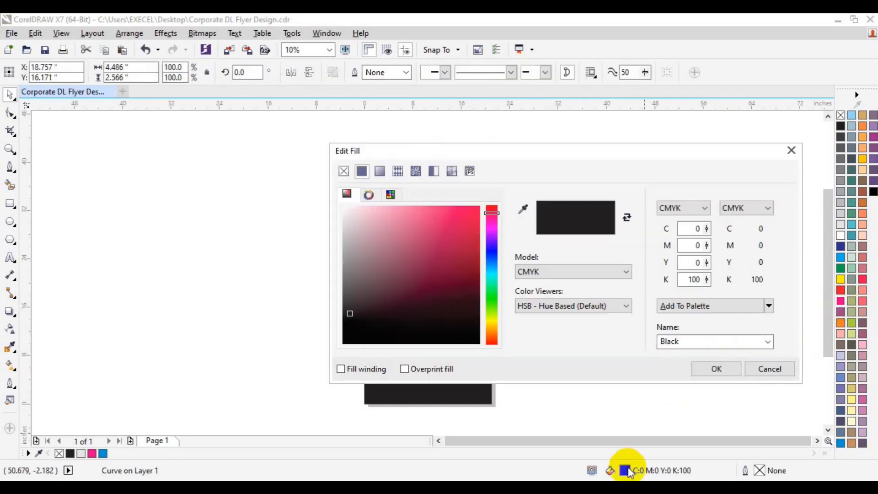
{"action": "left_click", "coordinate": [499, 263]}
{"action": "left_click", "coordinate": [469, 324]}
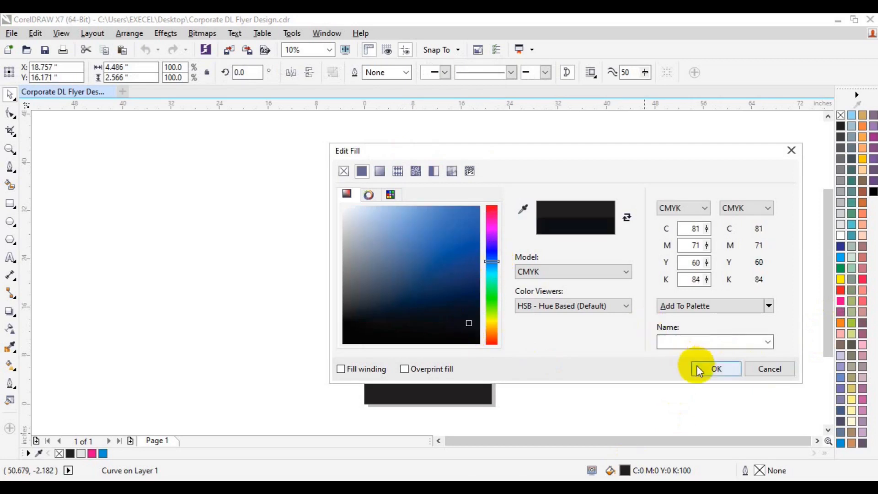
{"action": "left_click", "coordinate": [716, 368]}
{"action": "left_click", "coordinate": [646, 303]}
Step: Apply the same C81 M71 Y60 K84 near-black fill to the footer band
{"action": "left_click", "coordinate": [415, 402]}
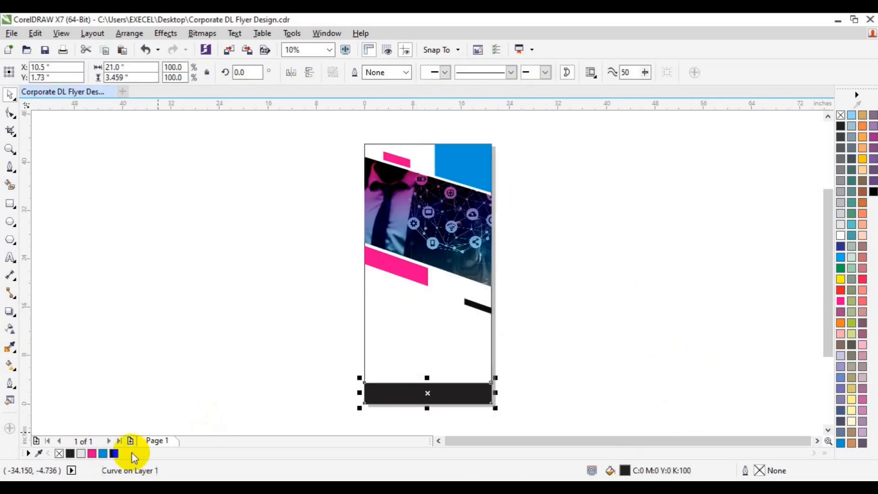
{"action": "left_click", "coordinate": [114, 454]}
{"action": "left_click", "coordinate": [160, 381]}
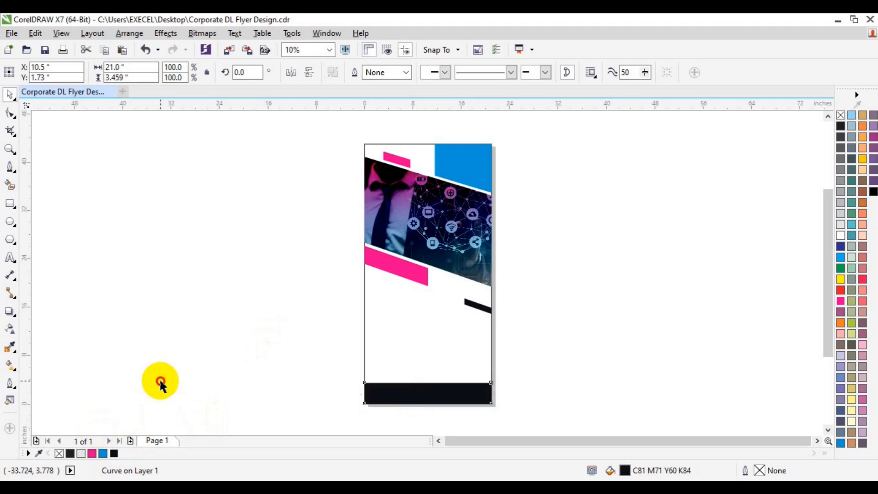
Step: Duplicate the small pink bar above the photo, fill the copy with sky blue and move it onto the photo's lower-right corner
{"action": "left_click", "coordinate": [10, 149]}
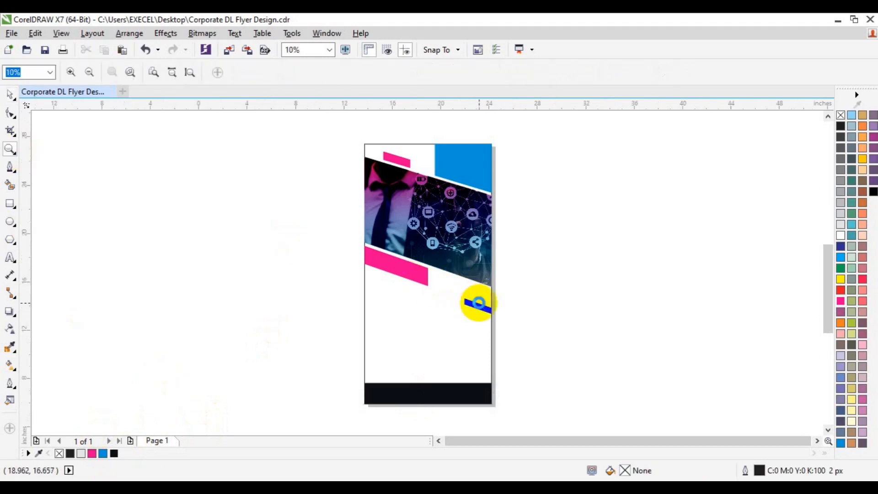
{"action": "left_click", "coordinate": [478, 302]}
{"action": "left_click", "coordinate": [827, 116]}
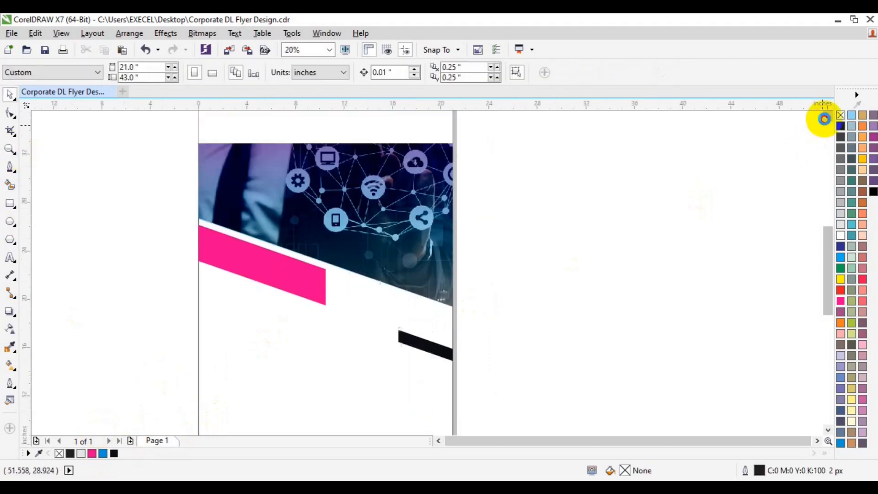
{"action": "left_click", "coordinate": [827, 116]}
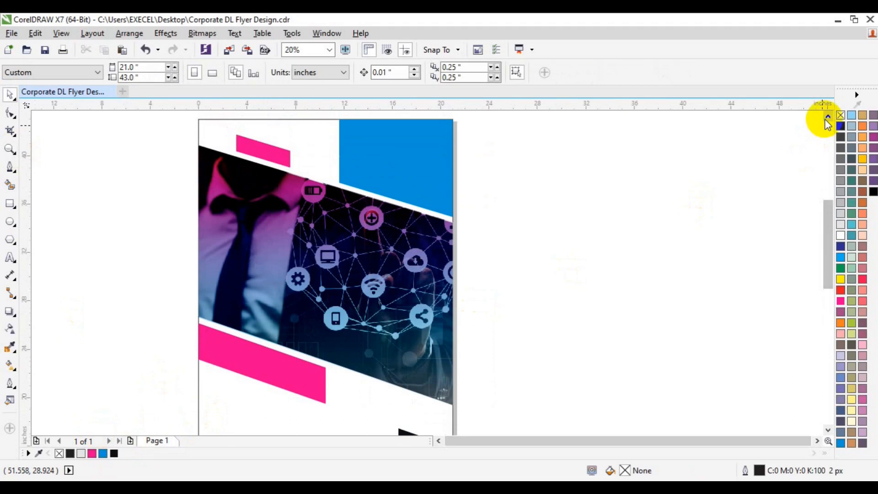
{"action": "left_click", "coordinate": [262, 148]}
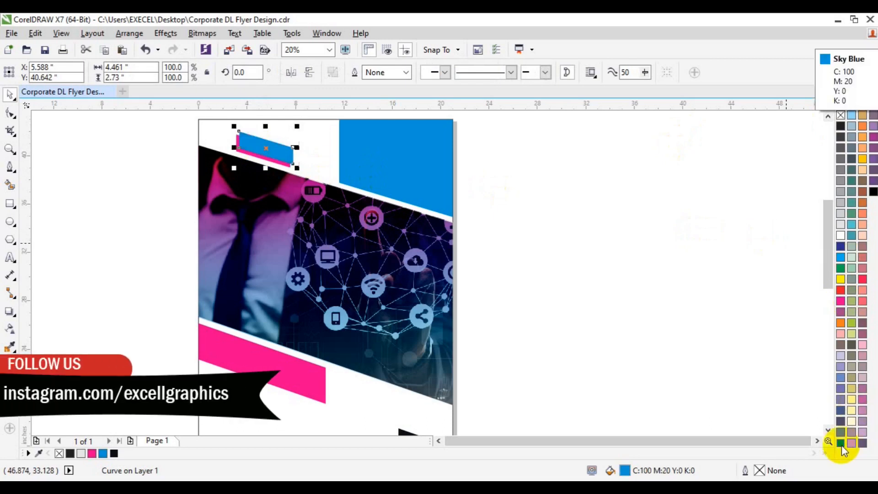
{"action": "left_click_drag", "start_coordinate": [266, 148], "coordinate": [425, 376]}
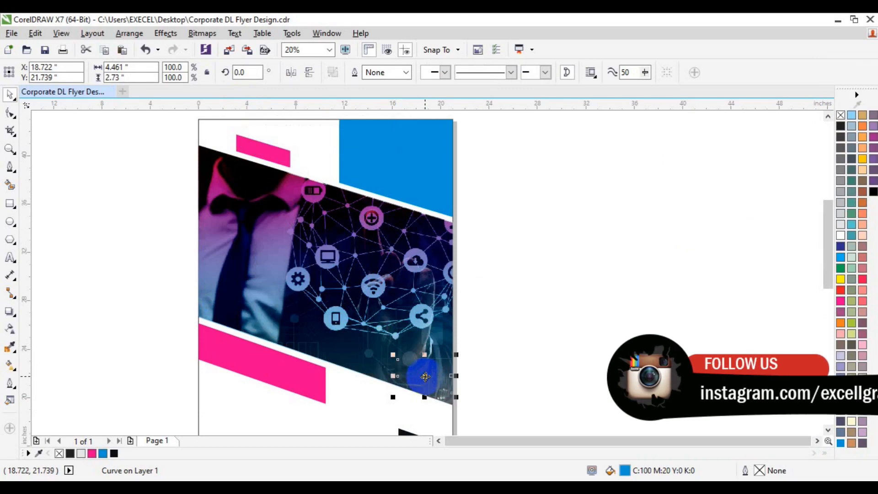
Step: Bring the small blue bar in front of the photo
{"action": "right_click", "coordinate": [425, 377]}
{"action": "mouse_move", "coordinate": [476, 234]}
{"action": "left_click", "coordinate": [609, 237]}
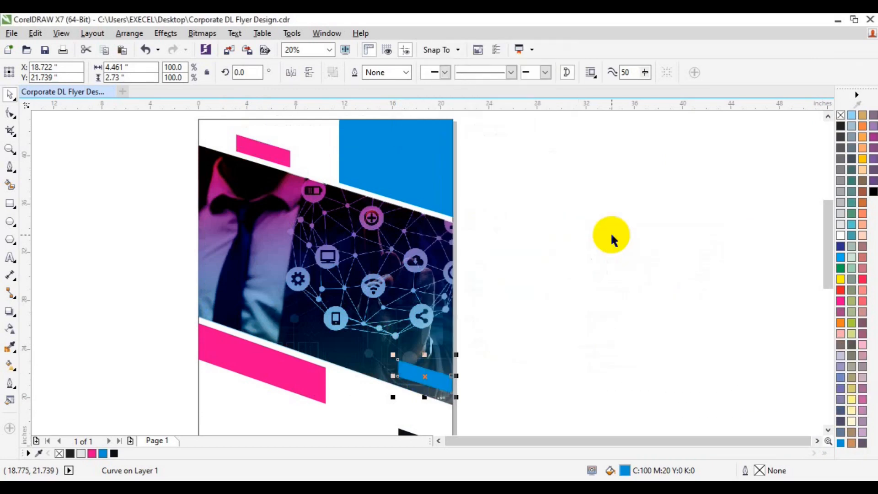
Step: Duplicate the small blue bar and fill the rear copy white, offset slightly down and left to form a white edge
{"action": "left_click", "coordinate": [634, 382]}
{"action": "left_click_drag", "start_coordinate": [399, 376], "coordinate": [428, 391]}
{"action": "left_click", "coordinate": [600, 289]}
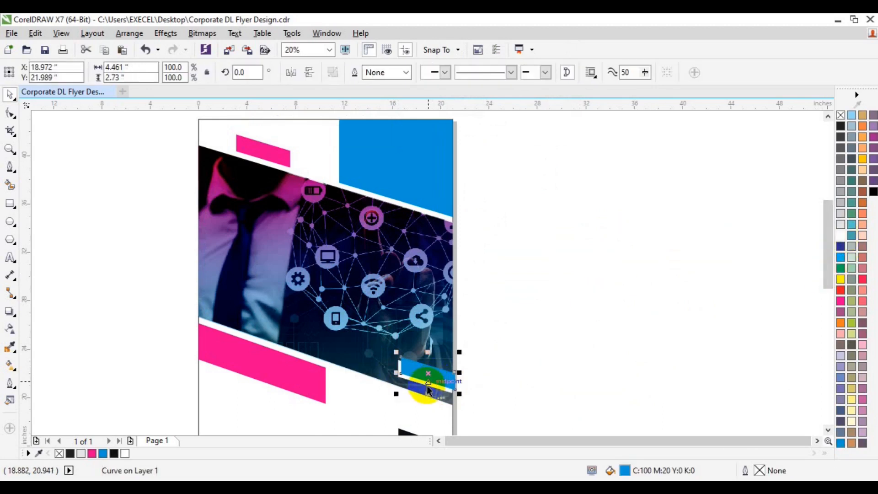
{"action": "left_click", "coordinate": [417, 382], "text": "shift"}
{"action": "left_click_drag", "start_coordinate": [417, 382], "coordinate": [371, 409]}
{"action": "left_click", "coordinate": [522, 364]}
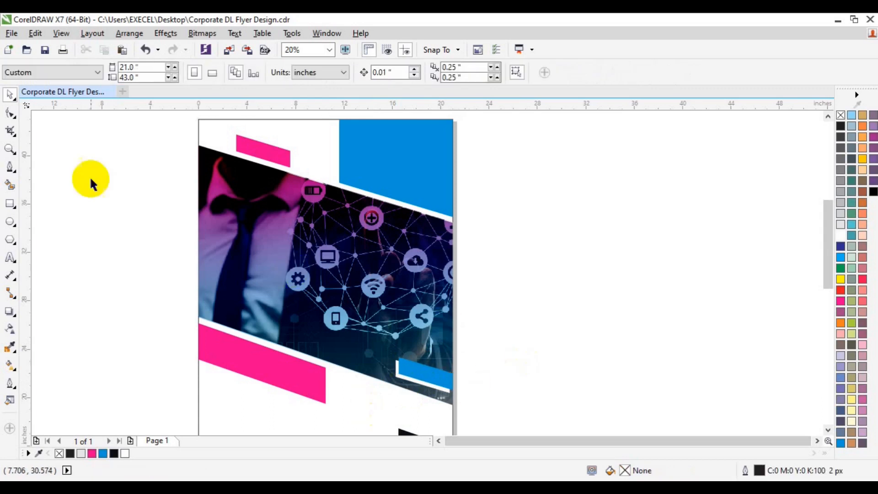
{"action": "left_click", "coordinate": [10, 149]}
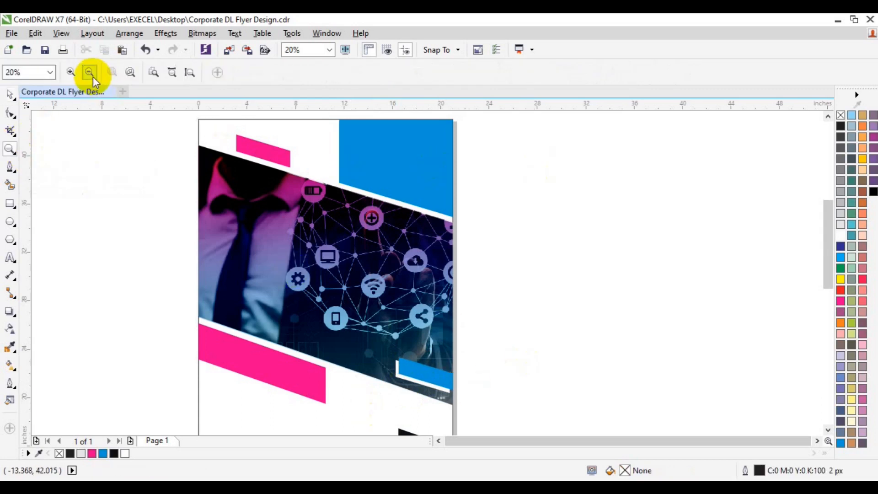
{"action": "left_click", "coordinate": [91, 74]}
{"action": "key", "text": "space"}
{"action": "left_click", "coordinate": [828, 431]}
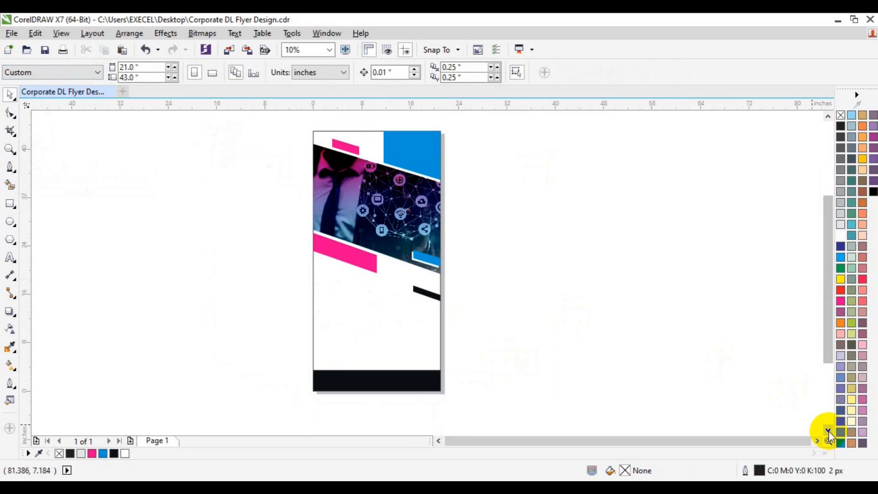
{"action": "left_click_drag", "start_coordinate": [289, 123], "coordinate": [474, 394]}
{"action": "left_click", "coordinate": [457, 296]}
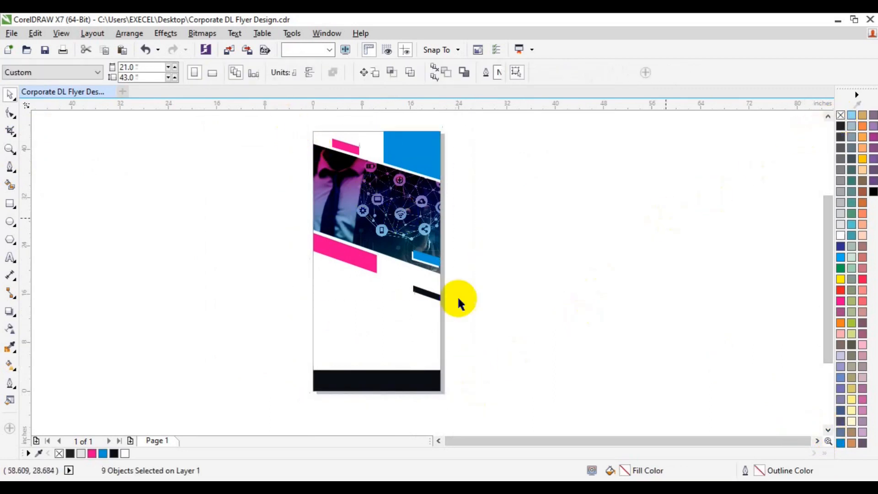
{"action": "left_click", "coordinate": [393, 377]}
{"action": "left_click", "coordinate": [628, 373]}
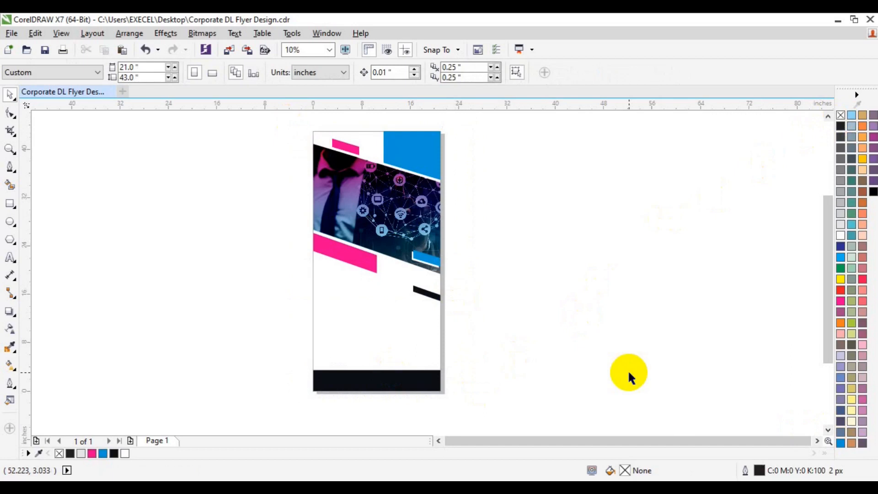
Step: Add the three-line artistic text "Creative Marketing Agency" beside the page in Lato (Bold) at 150 pt
{"action": "left_click", "coordinate": [10, 257]}
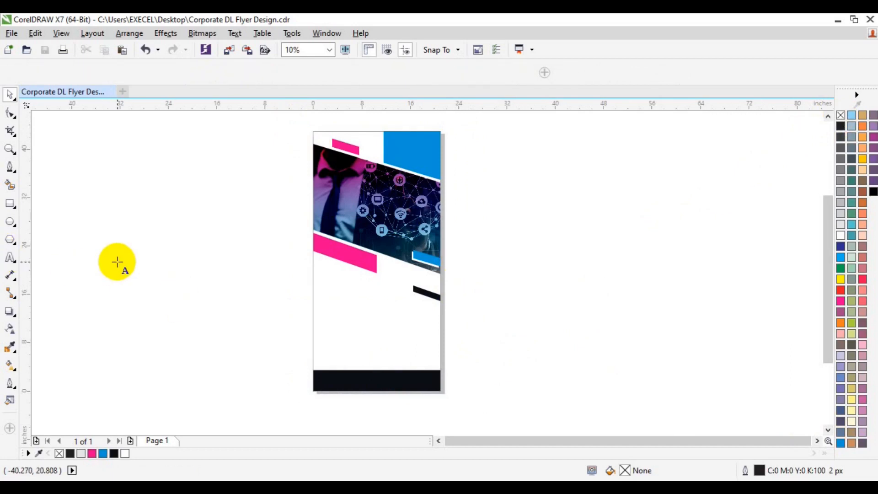
{"action": "left_click", "coordinate": [117, 261]}
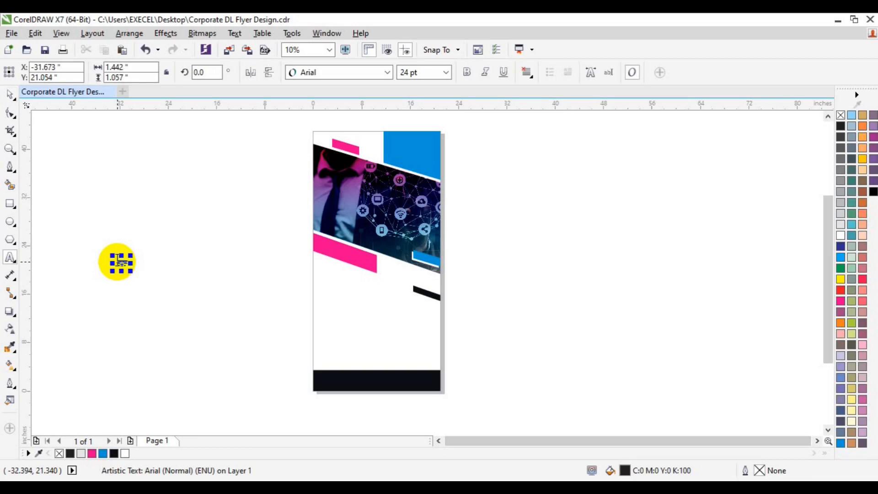
{"action": "left_click", "coordinate": [445, 72]}
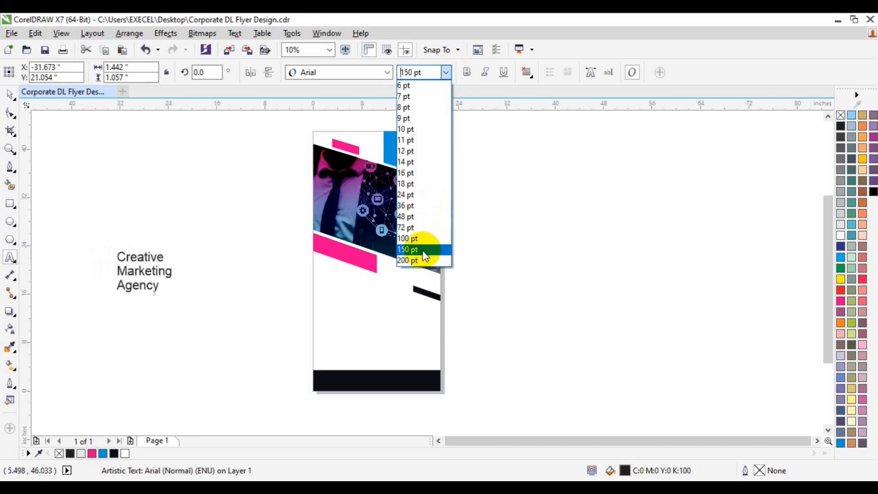
{"action": "left_click", "coordinate": [424, 256]}
{"action": "left_click", "coordinate": [386, 72]}
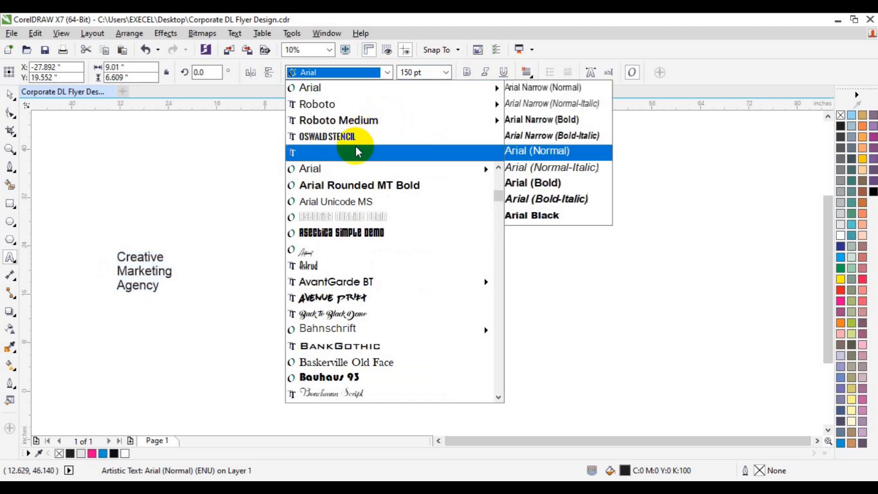
{"action": "mouse_move", "coordinate": [356, 151]}
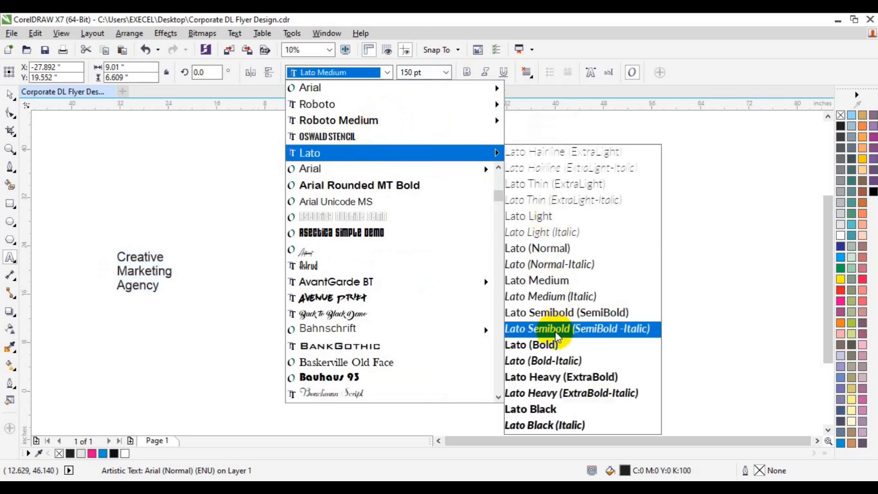
{"action": "left_click", "coordinate": [554, 346]}
Step: Move the headline text onto the left part of the photo band and fill it white
{"action": "left_click", "coordinate": [11, 94]}
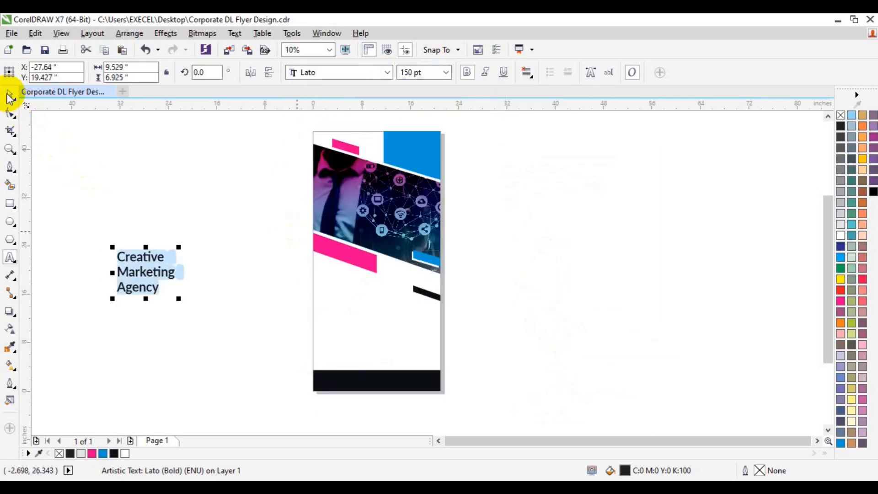
{"action": "left_click_drag", "start_coordinate": [147, 270], "coordinate": [351, 202]}
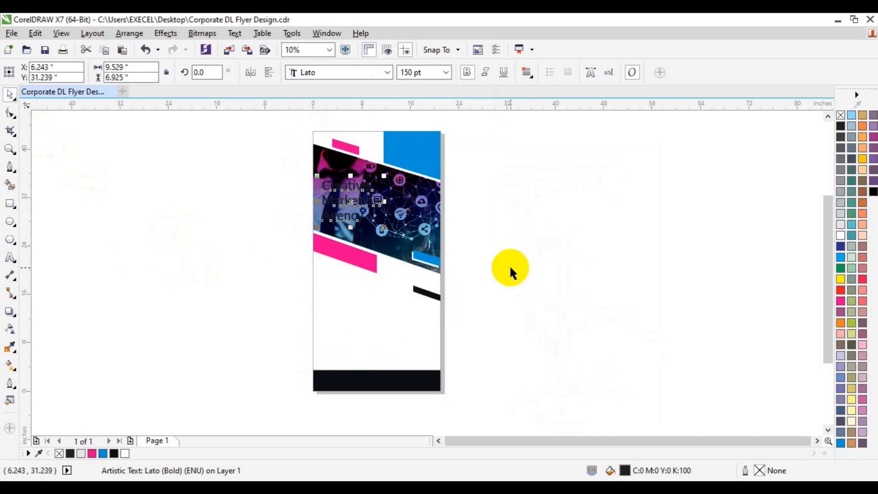
{"action": "left_click", "coordinate": [840, 236]}
{"action": "left_click", "coordinate": [63, 158]}
{"action": "left_click_drag", "start_coordinate": [347, 203], "coordinate": [345, 200]}
Step: Change the headline's font to Lato Heavy (ExtraBold)
{"action": "left_click", "coordinate": [387, 72]}
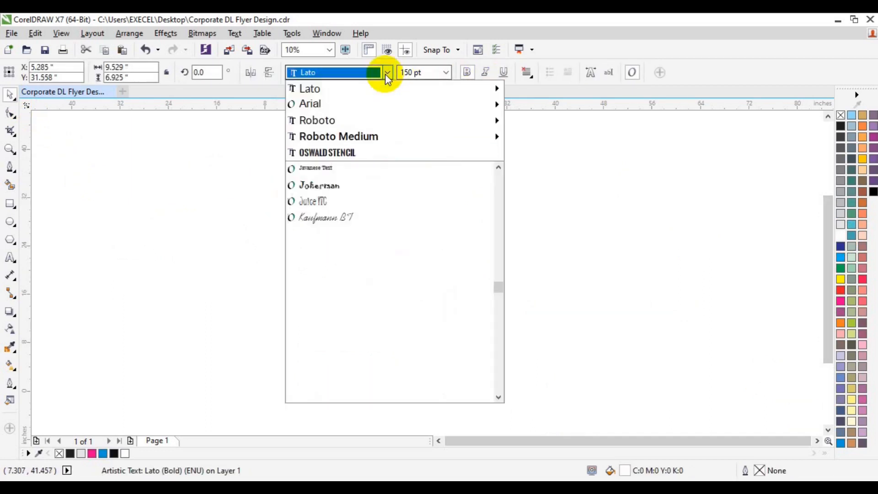
{"action": "mouse_move", "coordinate": [387, 86]}
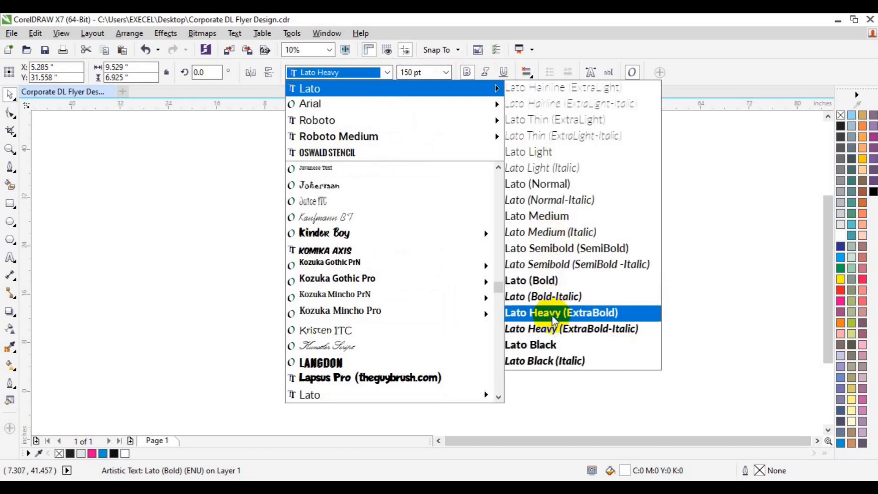
{"action": "left_click", "coordinate": [558, 313]}
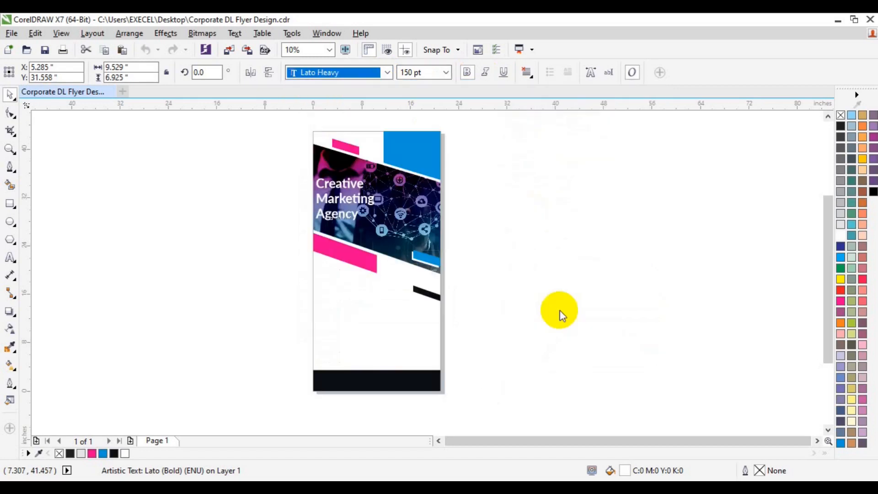
Step: Break the headline apart into separate lines and set the "Agency" line to Lato Light
{"action": "key", "text": "F2"}
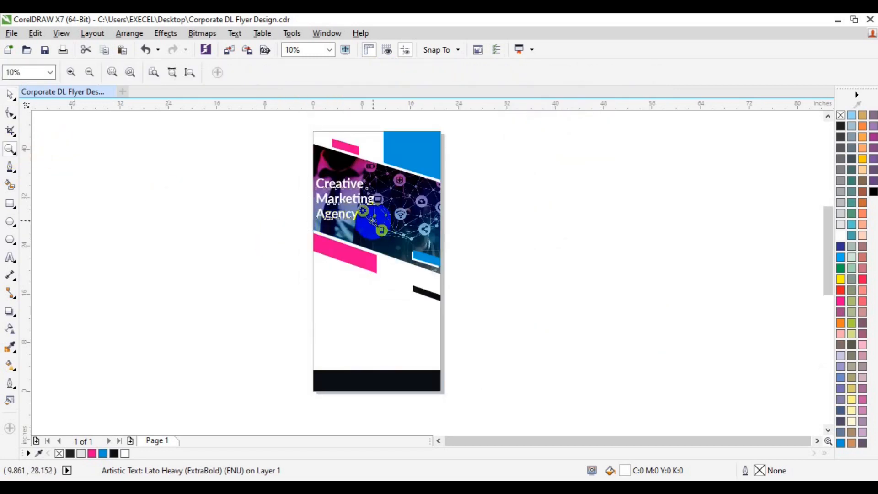
{"action": "left_click", "coordinate": [373, 225]}
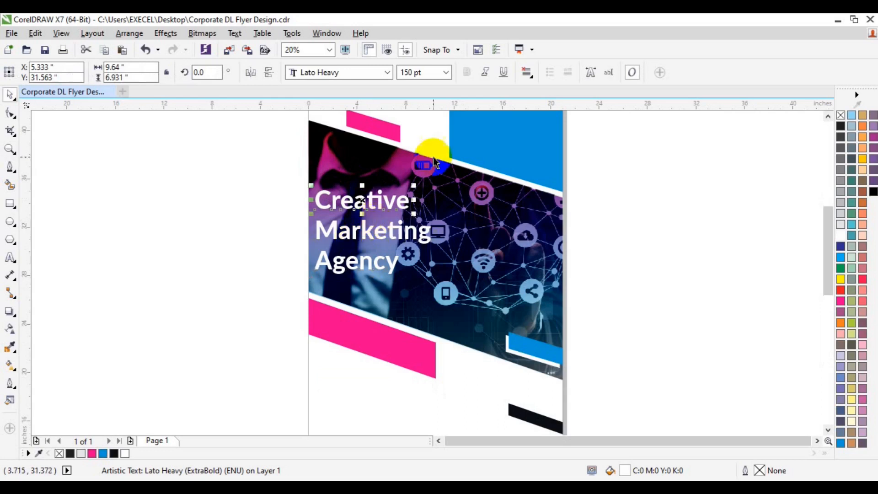
{"action": "left_click", "coordinate": [361, 262]}
{"action": "left_click", "coordinate": [387, 72]}
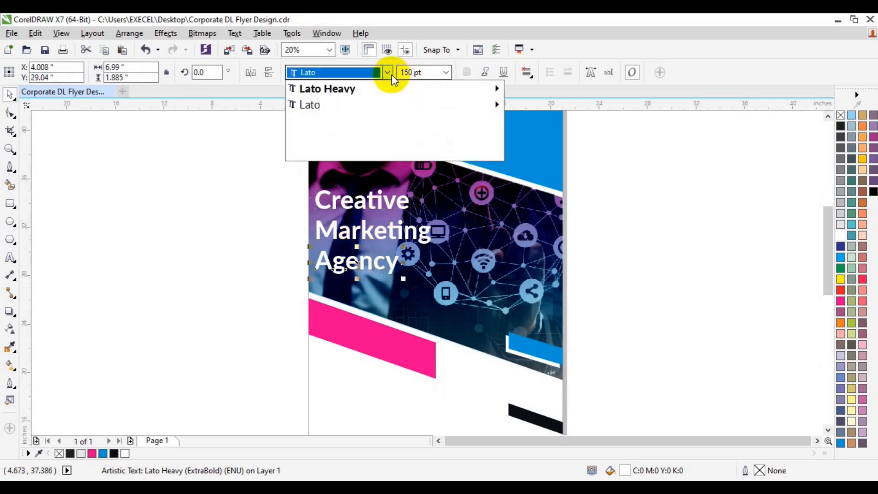
{"action": "mouse_move", "coordinate": [461, 85]}
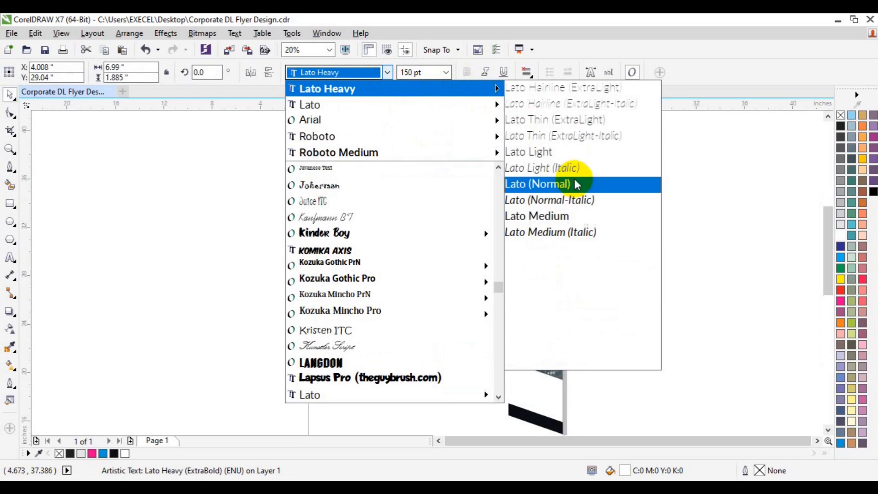
{"action": "left_click", "coordinate": [552, 152]}
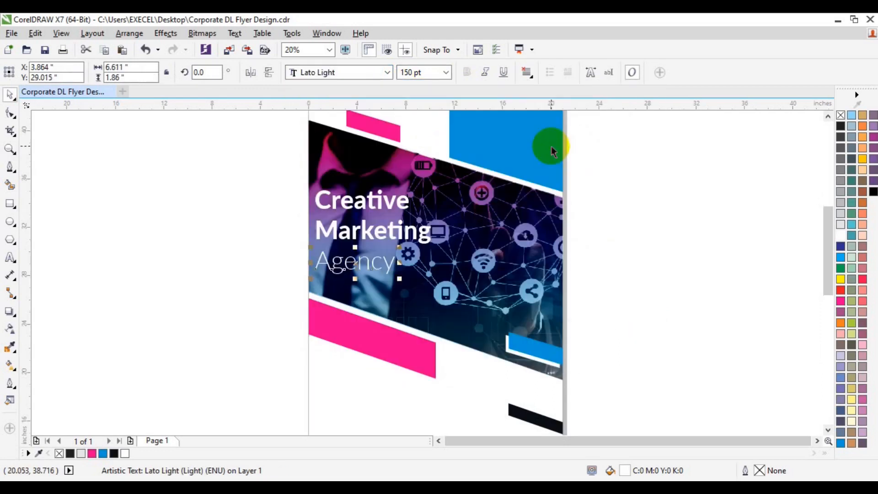
Step: Draw a straight vertical line about 5.85 inches long on the empty area beside the page
{"action": "key", "text": "Escape"}
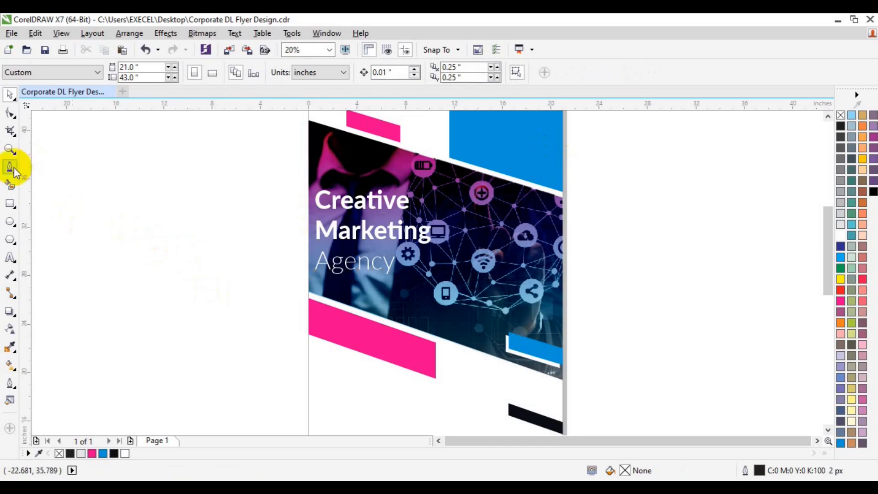
{"action": "left_click", "coordinate": [13, 168]}
{"action": "left_click", "coordinate": [208, 290]}
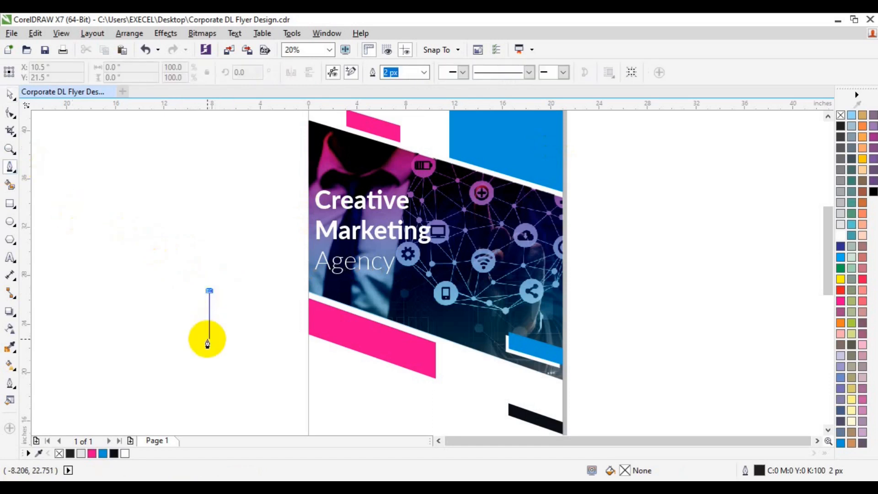
{"action": "left_click", "coordinate": [209, 361]}
{"action": "key", "text": "space"}
{"action": "left_click", "coordinate": [235, 380]}
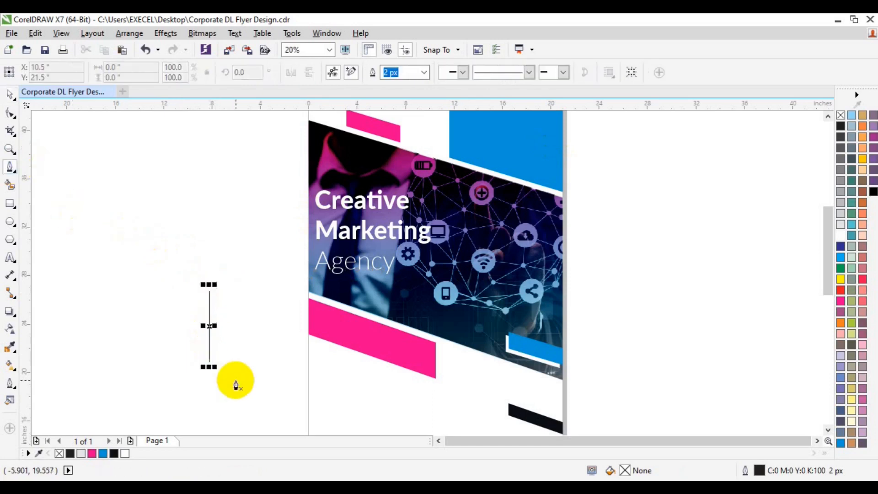
{"action": "left_click", "coordinate": [209, 361]}
Step: Color the vertical line's outline with the pink document color and set its width to 40 px
{"action": "right_click", "coordinate": [92, 454]}
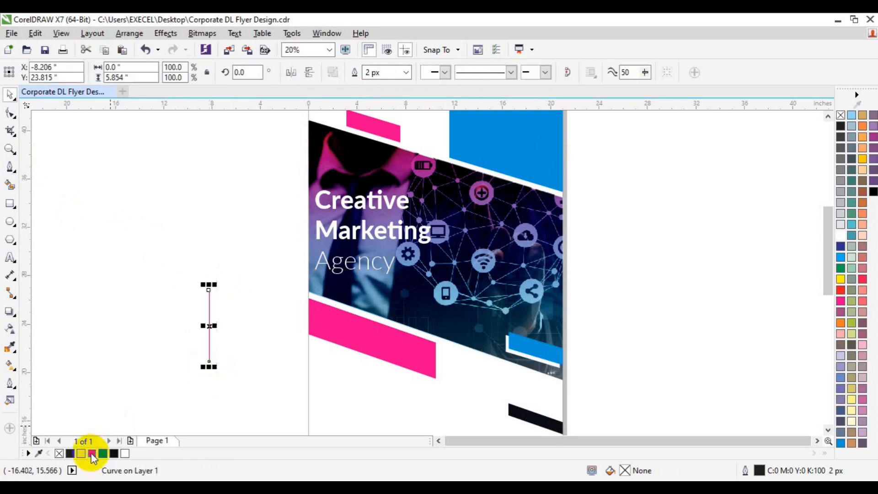
{"action": "left_click", "coordinate": [406, 74]}
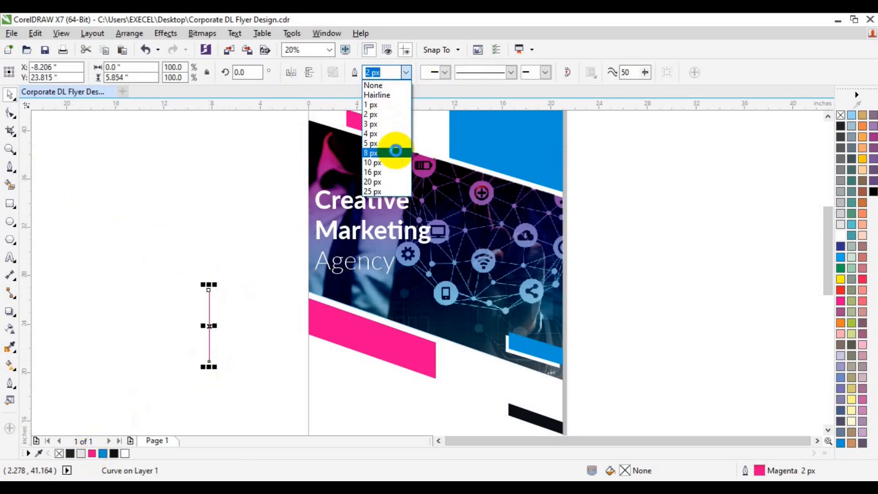
{"action": "left_click", "coordinate": [392, 149]}
{"action": "left_click", "coordinate": [404, 76]}
{"action": "left_click", "coordinate": [383, 183]}
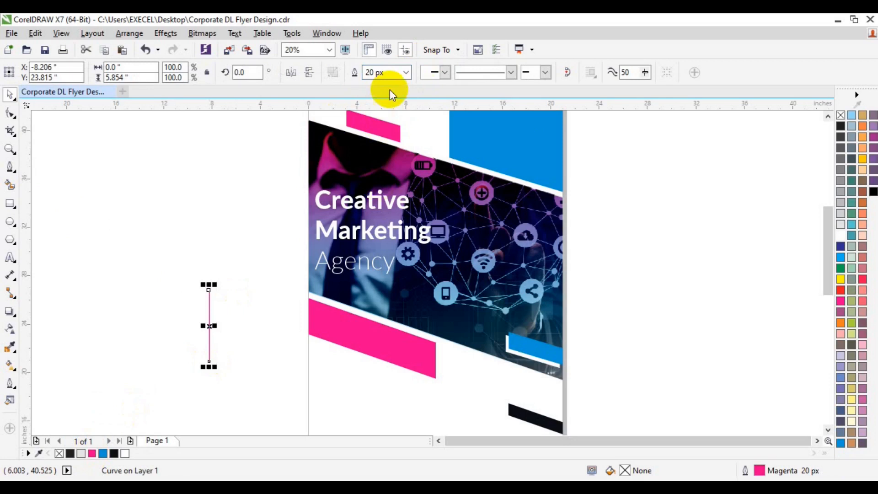
{"action": "left_click", "coordinate": [391, 187]}
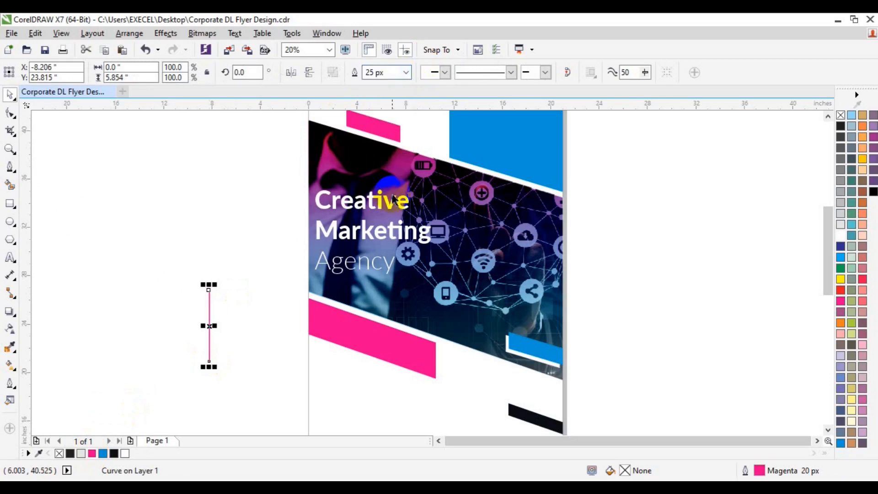
{"action": "left_click", "coordinate": [373, 73]}
Step: Group the three headline lines and place the pink line alongside them near the page edge, stretched to about 6.9 inches
{"action": "left_click_drag", "start_coordinate": [265, 177], "coordinate": [437, 286]}
{"action": "left_click_drag", "start_coordinate": [209, 326], "coordinate": [311, 240]}
{"action": "right_click", "coordinate": [310, 239]}
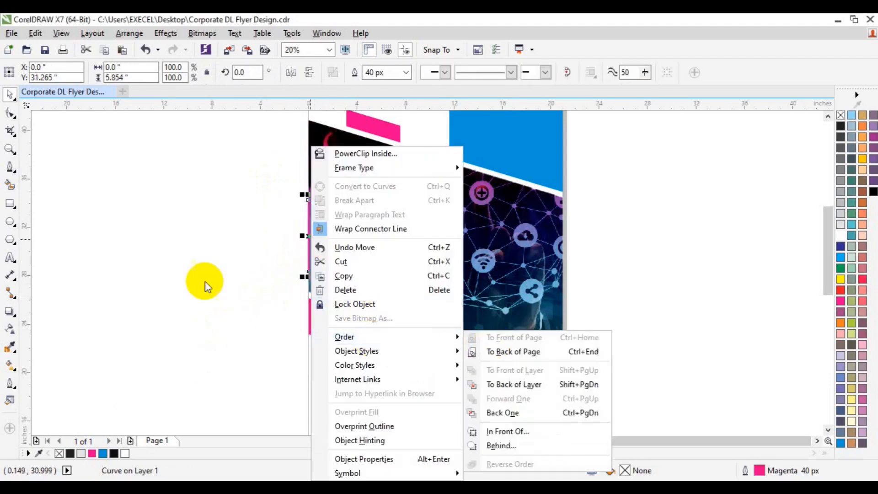
{"action": "left_click", "coordinate": [204, 281]}
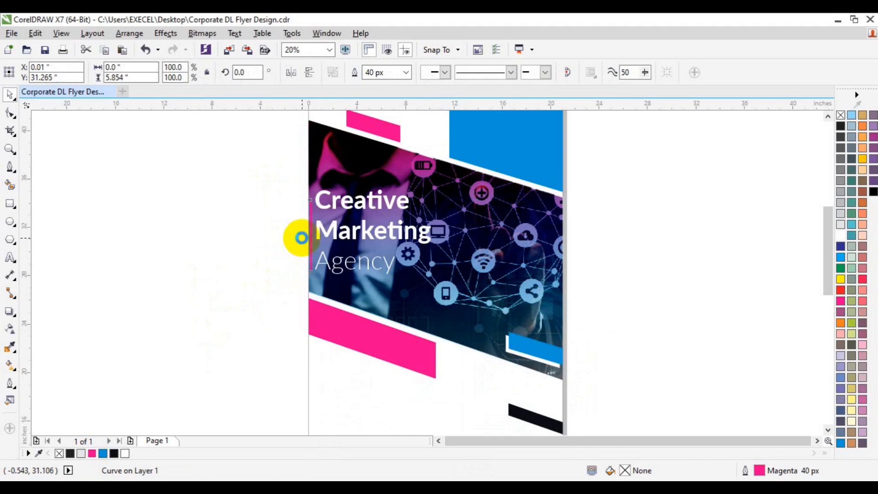
{"action": "left_click_drag", "start_coordinate": [313, 277], "coordinate": [313, 283]}
{"action": "left_click", "coordinate": [351, 233], "text": "shift"}
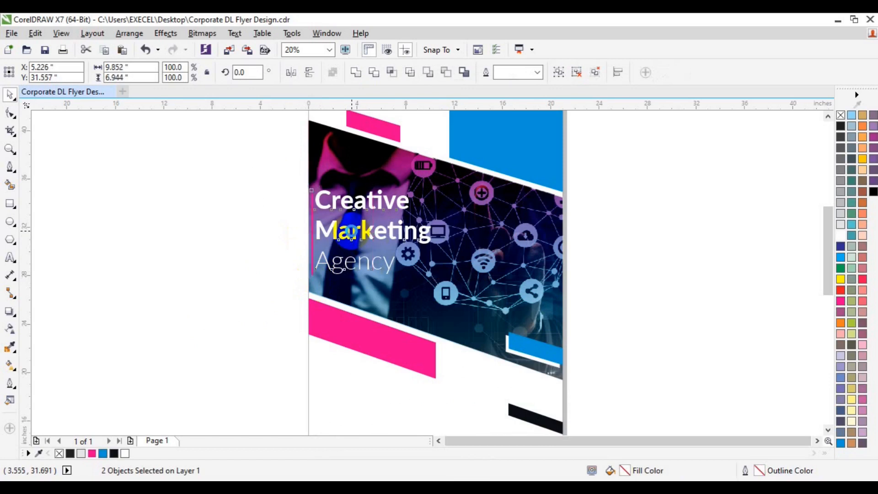
{"action": "left_click", "coordinate": [283, 231]}
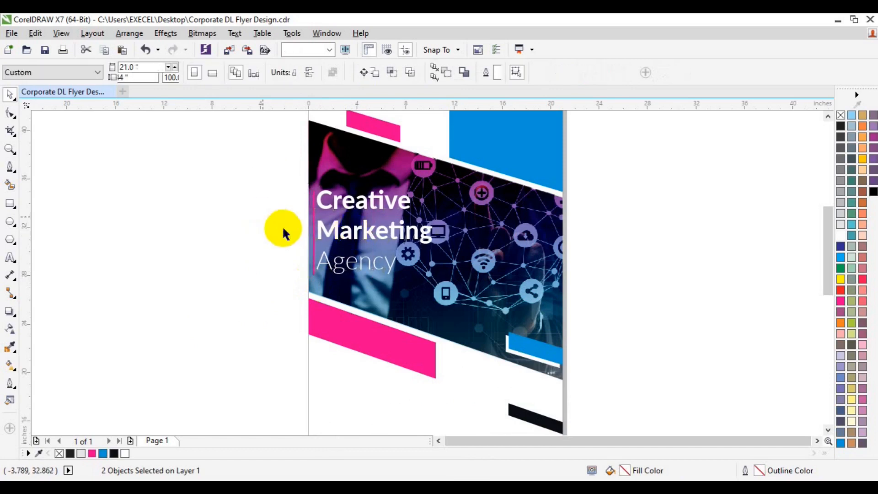
Step: Nudge the headline group away from the pink line to widen the gap between them
{"action": "left_click", "coordinate": [312, 251]}
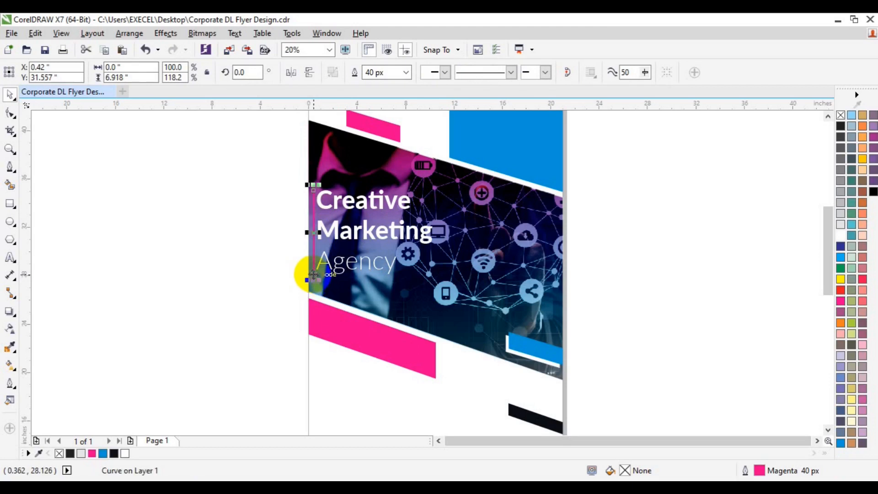
{"action": "left_click", "coordinate": [338, 265]}
{"action": "key", "text": "Right"}
{"action": "key", "text": "Right"}
{"action": "key", "text": "Right"}
{"action": "key", "text": "Right"}
{"action": "key", "text": "Right"}
{"action": "key", "text": "Right"}
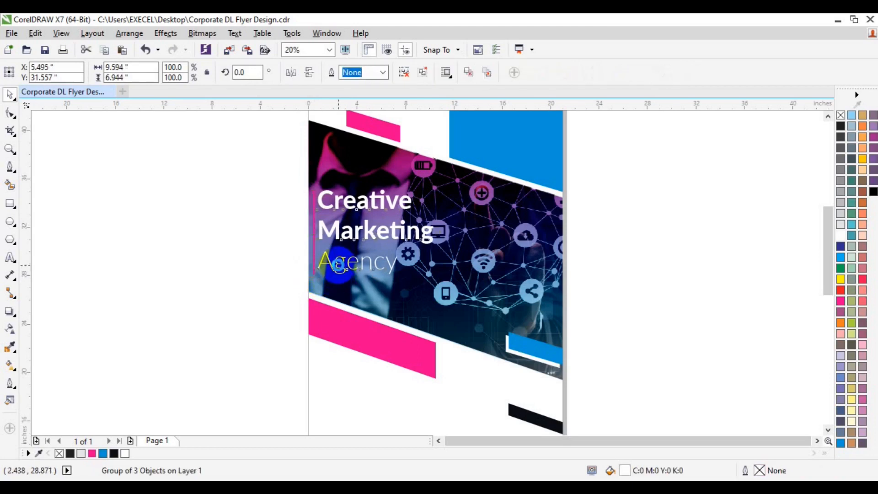
{"action": "key", "text": "Right"}
{"action": "key", "text": "Right"}
{"action": "key", "text": "Right"}
{"action": "key", "text": "Right"}
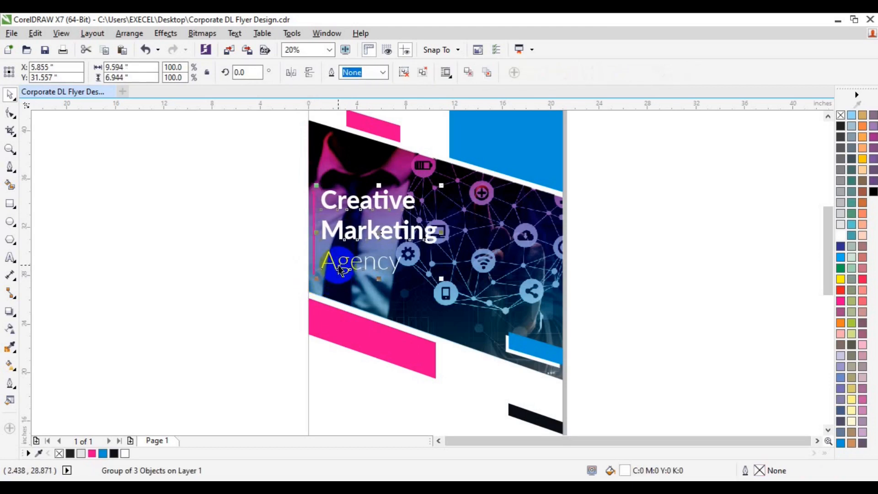
Step: Shorten the pink vertical line so it sits within the height of the headline text
{"action": "left_click", "coordinate": [315, 267]}
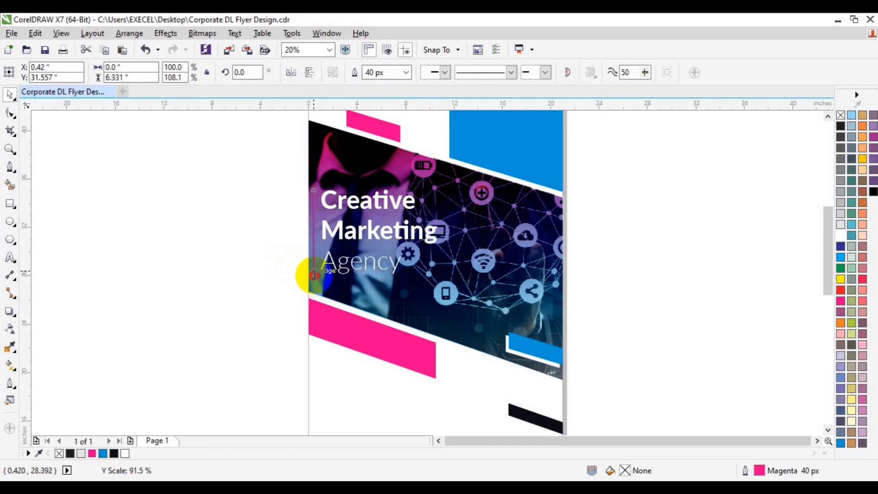
{"action": "left_click", "coordinate": [354, 266], "text": "shift"}
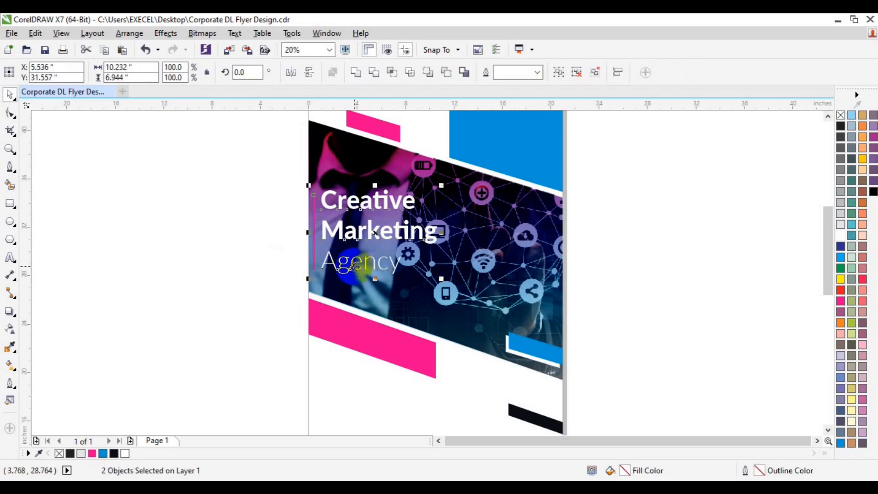
{"action": "key", "text": "Escape"}
Step: Place a copy of the headline's "Marketing" line in the white area below the large pink shape and fill it sky blue
{"action": "left_click", "coordinate": [828, 430]}
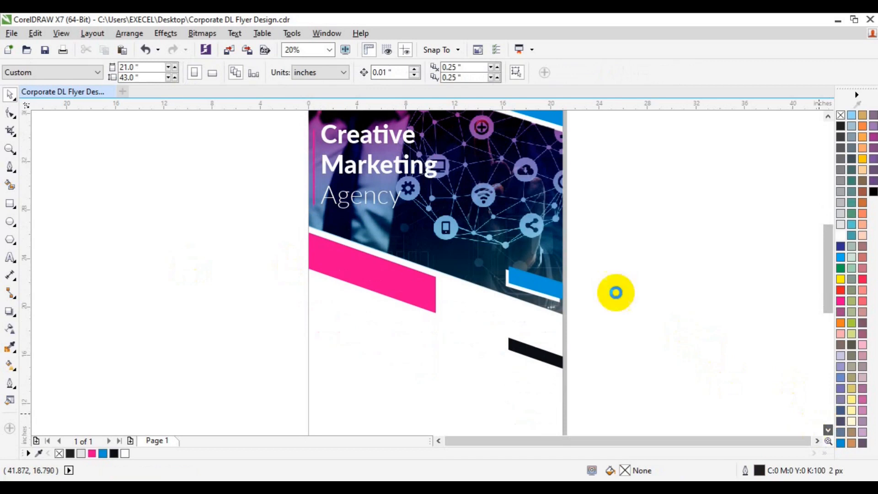
{"action": "left_click", "coordinate": [371, 167]}
{"action": "left_click", "coordinate": [360, 201]}
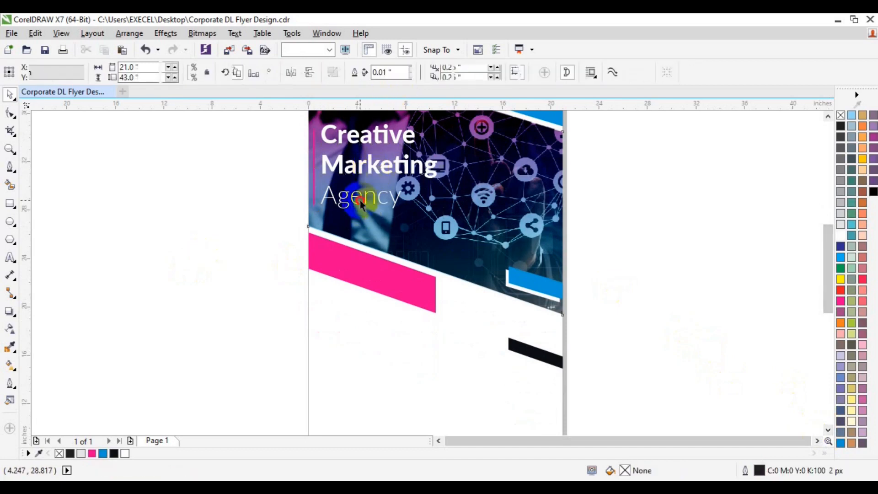
{"action": "left_click", "coordinate": [352, 174]}
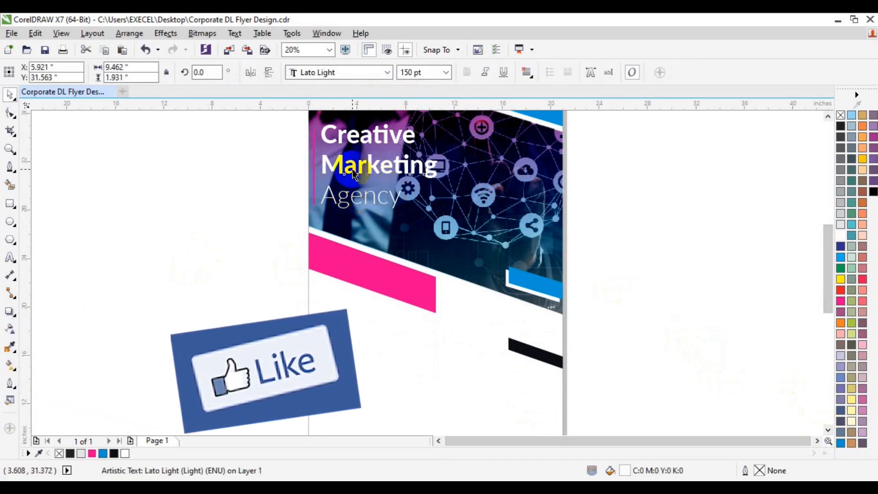
{"action": "left_click", "coordinate": [340, 324]}
{"action": "left_click_drag", "start_coordinate": [339, 324], "coordinate": [340, 344]}
{"action": "left_click", "coordinate": [103, 453]}
Step: Replace the copied blue text with "Our Services!" on two lines
{"action": "left_click", "coordinate": [10, 258]}
{"action": "double_click", "coordinate": [332, 307]}
{"action": "type", "text": "Our"}
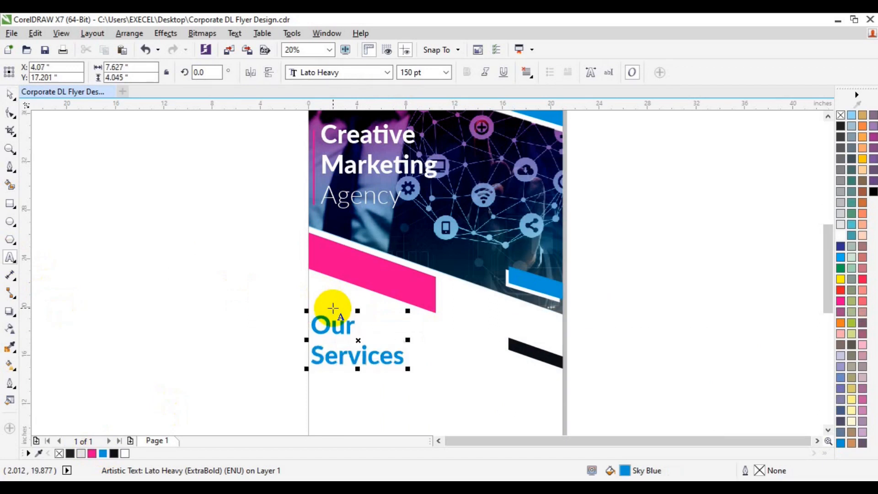
Step: Set the "Our Services!" text to 72 pt and position it below the pink shape, in line with the headline
{"action": "key", "text": "ctrl+a"}
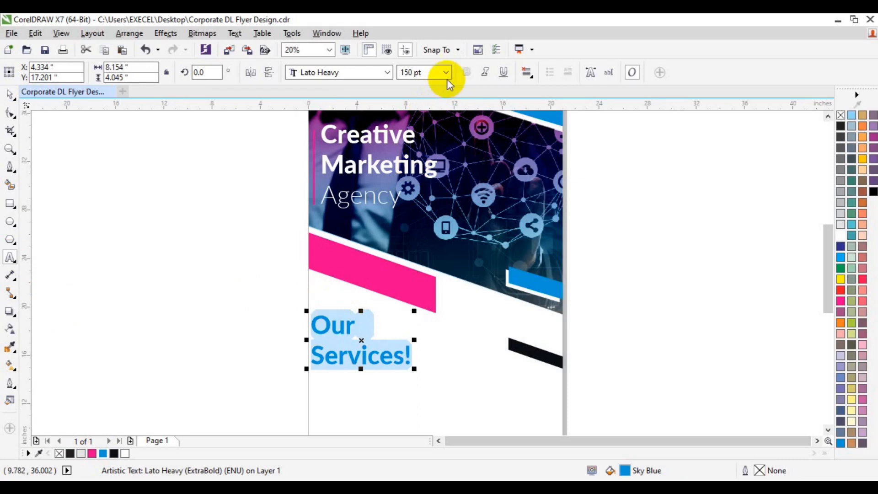
{"action": "left_click", "coordinate": [446, 72]}
{"action": "left_click", "coordinate": [414, 217]}
{"action": "left_click", "coordinate": [446, 72]}
{"action": "left_click", "coordinate": [420, 227]}
{"action": "left_click", "coordinate": [10, 92]}
{"action": "left_click", "coordinate": [336, 336]}
{"action": "left_click_drag", "start_coordinate": [336, 336], "coordinate": [348, 335]}
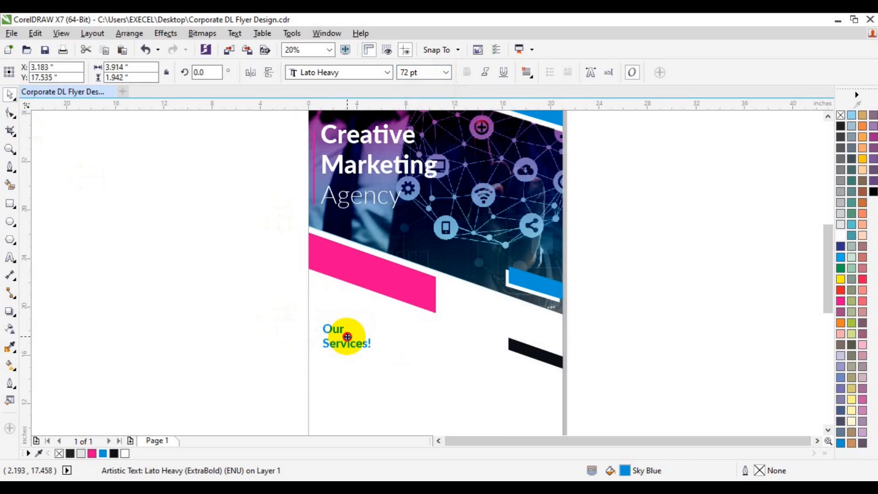
{"action": "left_click", "coordinate": [221, 343]}
Step: Draw a short horizontal line about 1.38 inches long just below the "Our Services!" text
{"action": "left_click", "coordinate": [9, 169]}
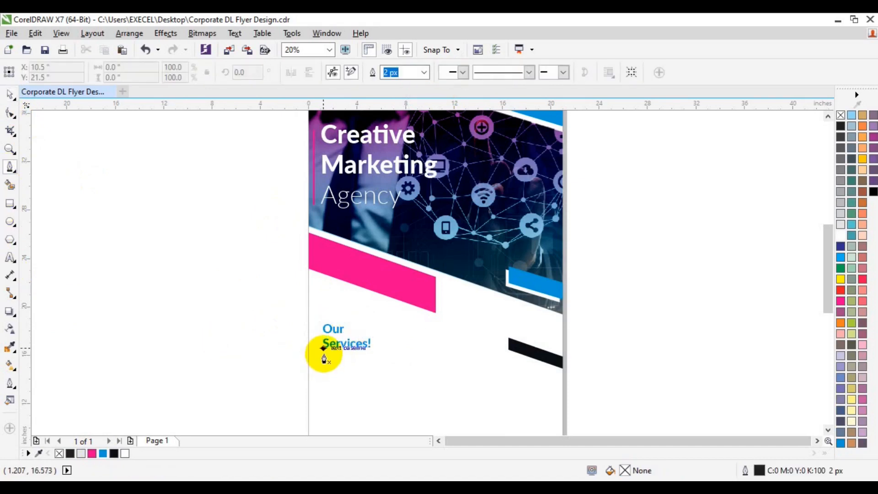
{"action": "left_click", "coordinate": [323, 360]}
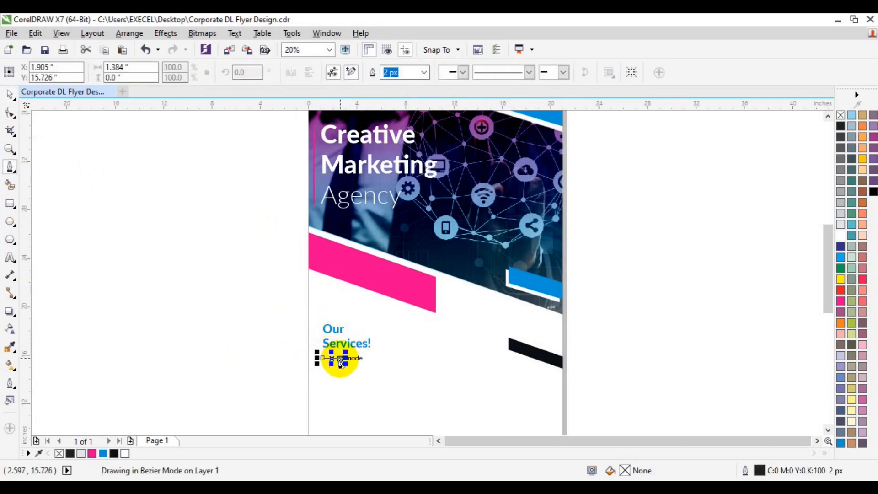
{"action": "double_click", "coordinate": [339, 358]}
{"action": "key", "text": "space"}
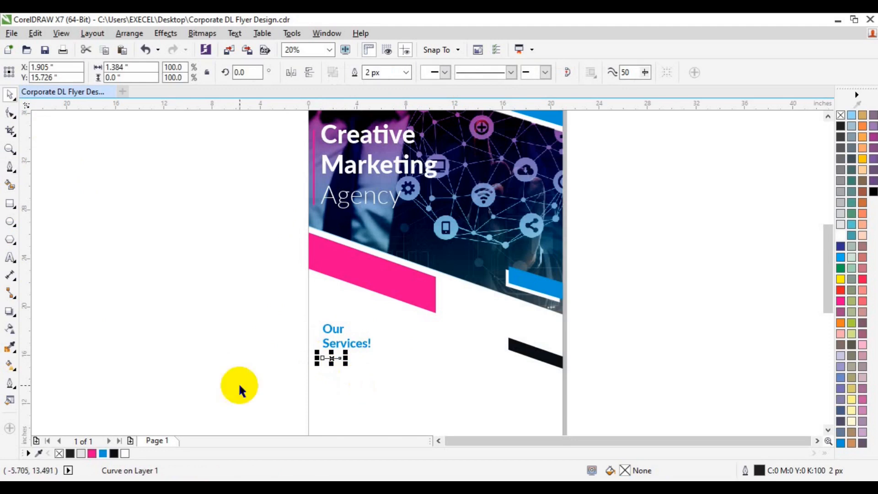
Step: Give the short line a magenta outline 40 px wide and place it close under the text as an underline
{"action": "right_click", "coordinate": [92, 454]}
{"action": "left_click", "coordinate": [406, 72]}
{"action": "left_click", "coordinate": [379, 191]}
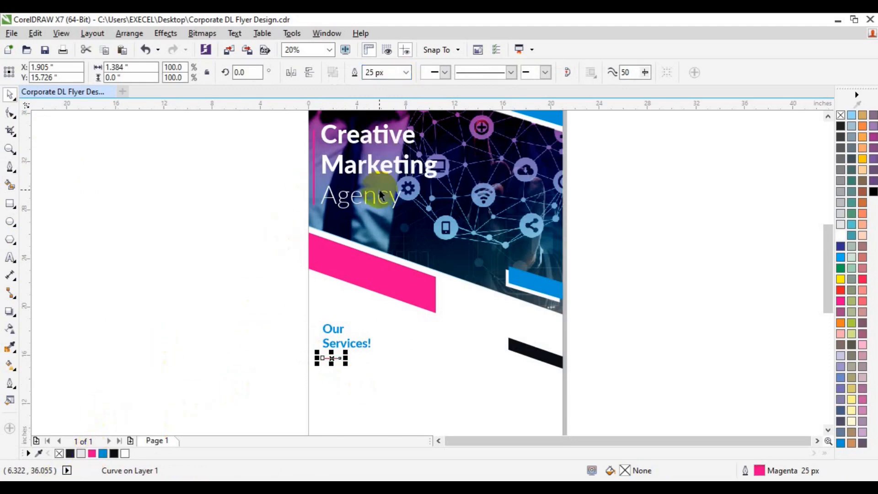
{"action": "left_click", "coordinate": [372, 72]}
{"action": "type", "text": "4"}
{"action": "key", "text": "Return"}
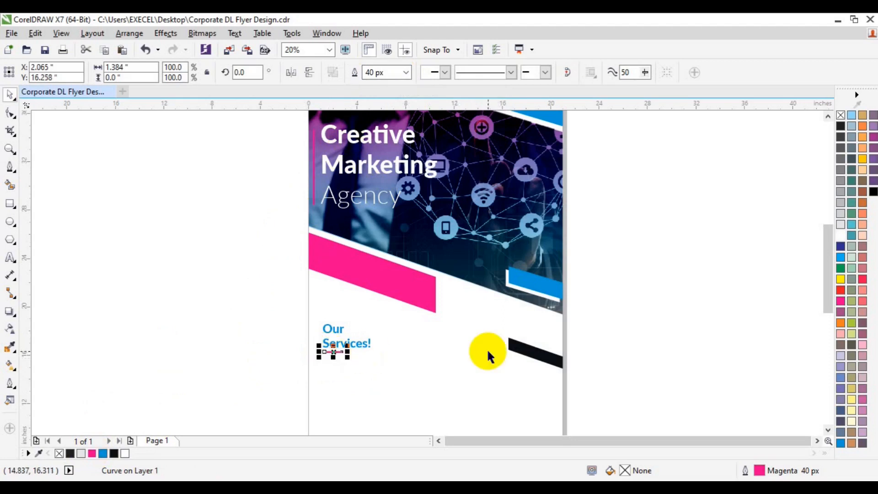
Step: Group the underline with the "Our Services!" text and shift the group slightly toward the nearer page edge
{"action": "left_click", "coordinate": [367, 343], "text": "shift"}
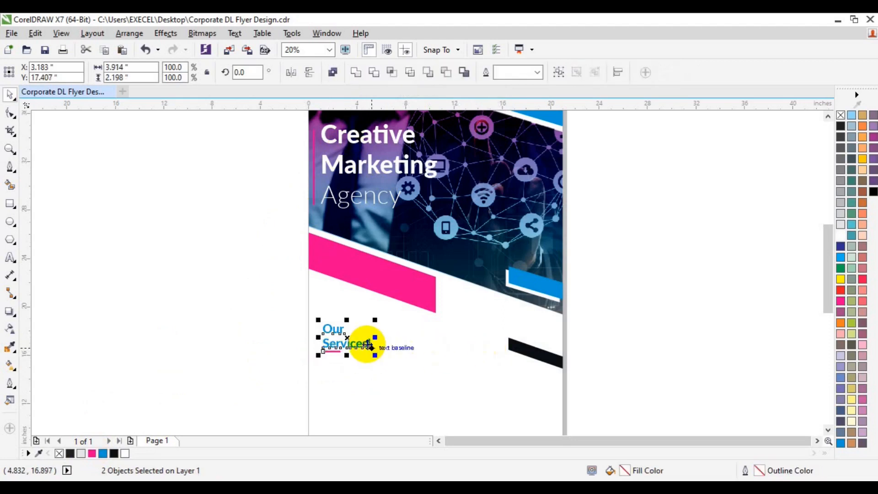
{"action": "key", "text": "ctrl+g"}
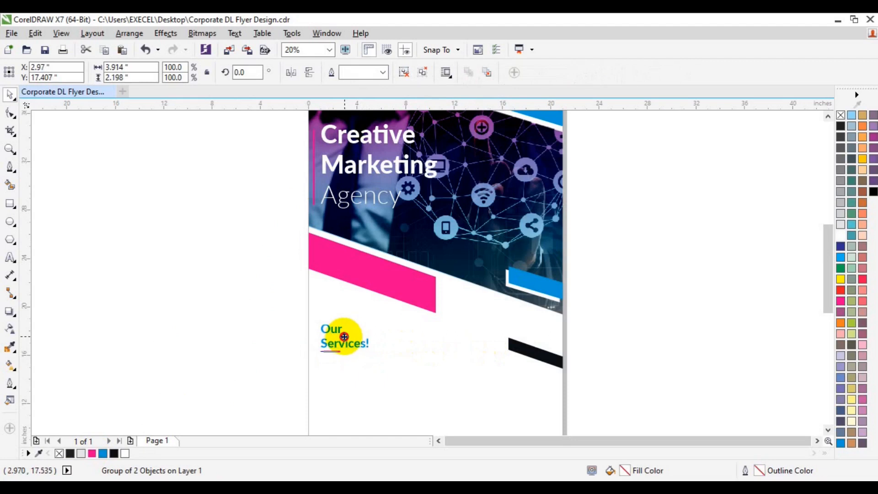
{"action": "left_click", "coordinate": [224, 328]}
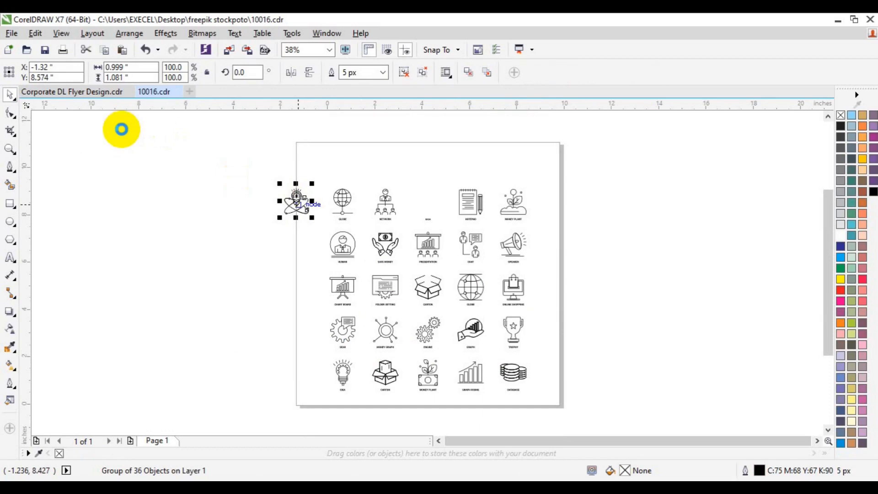
{"action": "left_click", "coordinate": [387, 335]}
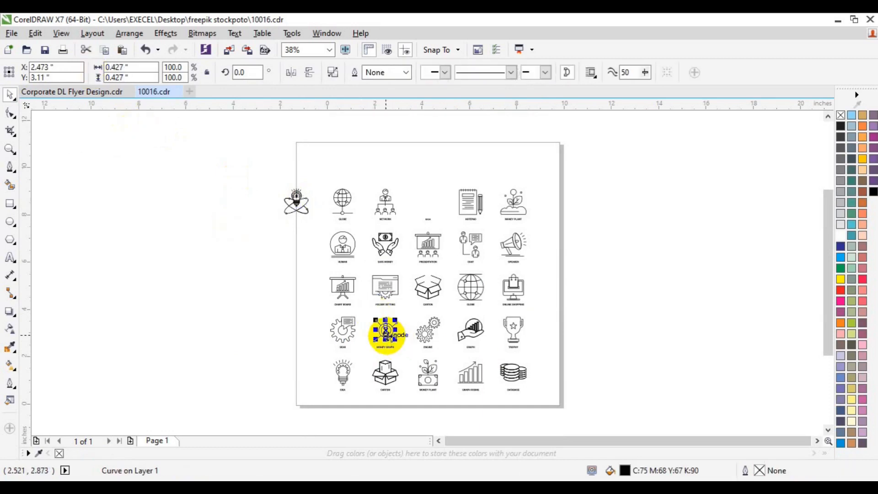
{"action": "left_click_drag", "start_coordinate": [387, 335], "coordinate": [267, 341]}
{"action": "key", "text": "ctrl+z"}
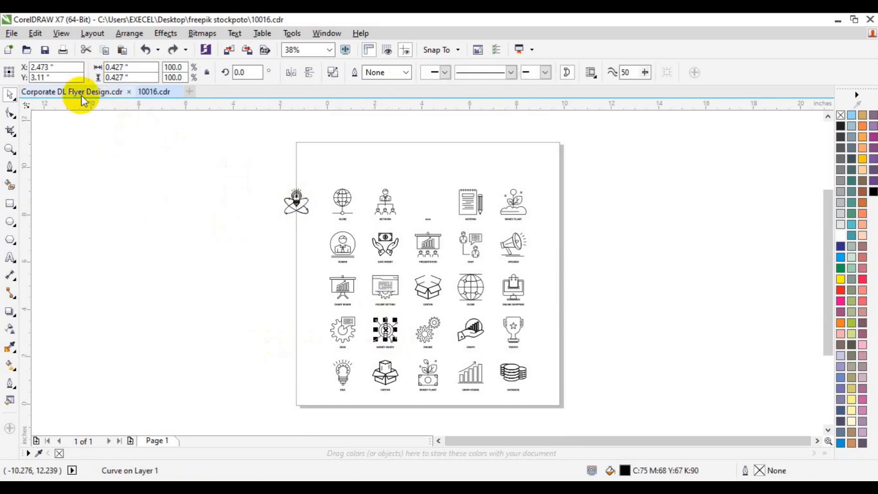
Step: Paste the light bulb icon into the flyer document and place it in the white area near the "Our Services!" text
{"action": "left_click", "coordinate": [81, 94]}
{"action": "key", "text": "ctrl+v"}
{"action": "left_click_drag", "start_coordinate": [366, 250], "coordinate": [417, 361]}
{"action": "left_click", "coordinate": [697, 417]}
{"action": "scroll", "coordinate": [826, 427], "scroll_direction": "down", "scroll_amount": 3}
{"action": "left_click", "coordinate": [10, 204]}
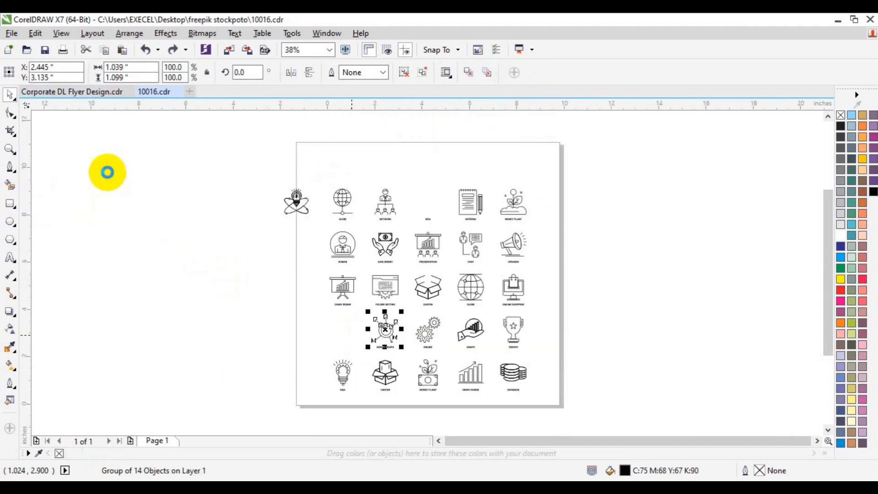
Step: Paste the market graph icon into the flyer document, and delete both it and the light bulb icon
{"action": "left_click", "coordinate": [74, 93]}
{"action": "key", "text": "ctrl+v"}
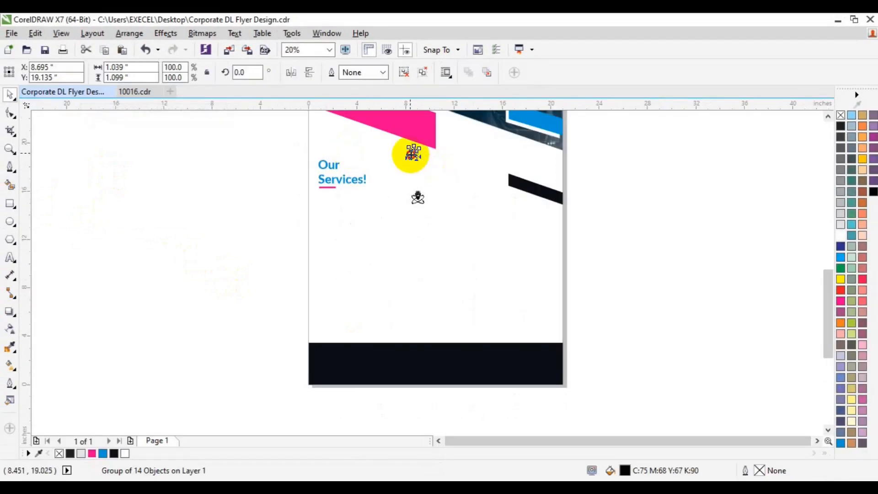
{"action": "left_click", "coordinate": [414, 152]}
{"action": "key", "text": "Delete"}
{"action": "left_click", "coordinate": [418, 199]}
{"action": "key", "text": "Delete"}
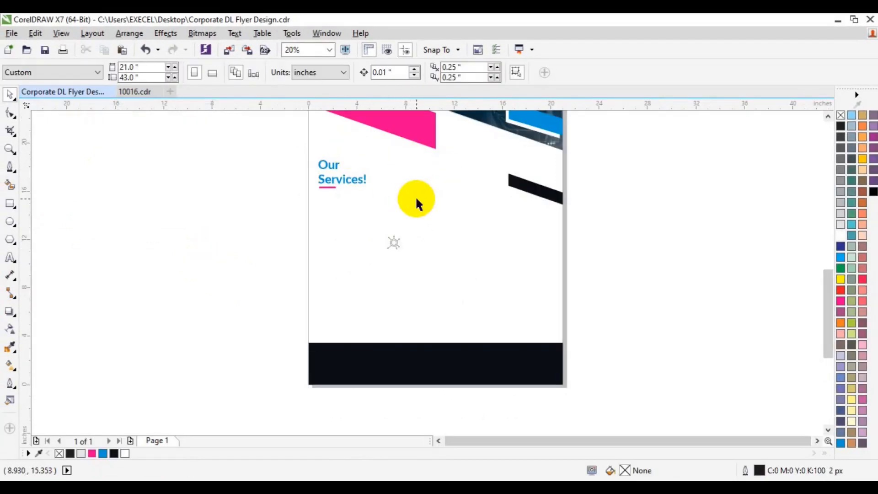
Step: Add a rectangle and shrink it to about 1.97 by 1.22 inches in the white area beside the small icon
{"action": "double_click", "coordinate": [8, 208]}
{"action": "key", "text": "F7"}
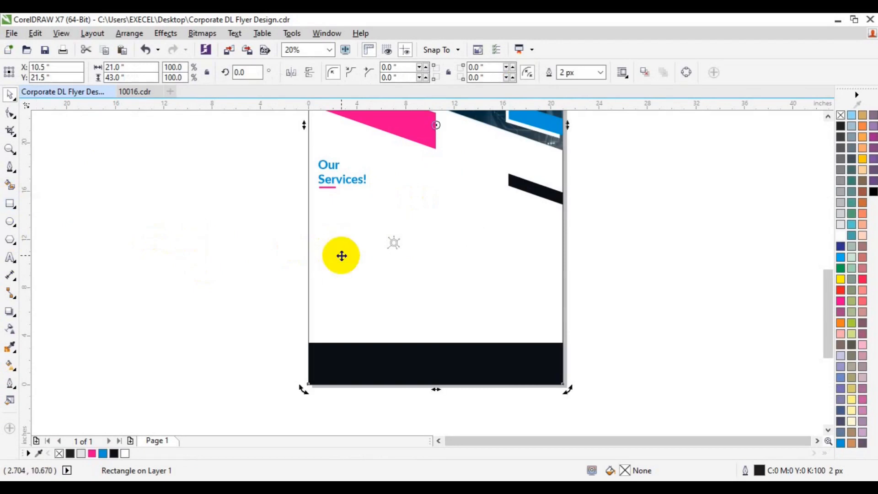
{"action": "key", "text": "space"}
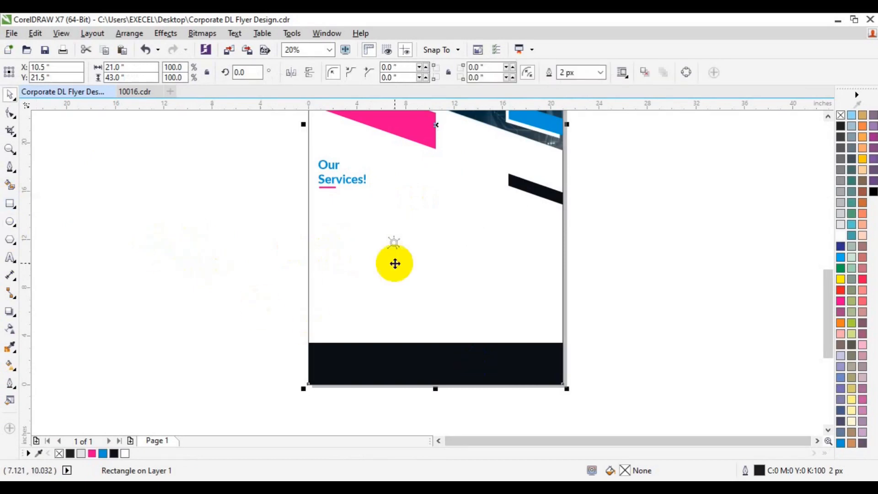
{"action": "left_click_drag", "start_coordinate": [570, 392], "coordinate": [493, 280]}
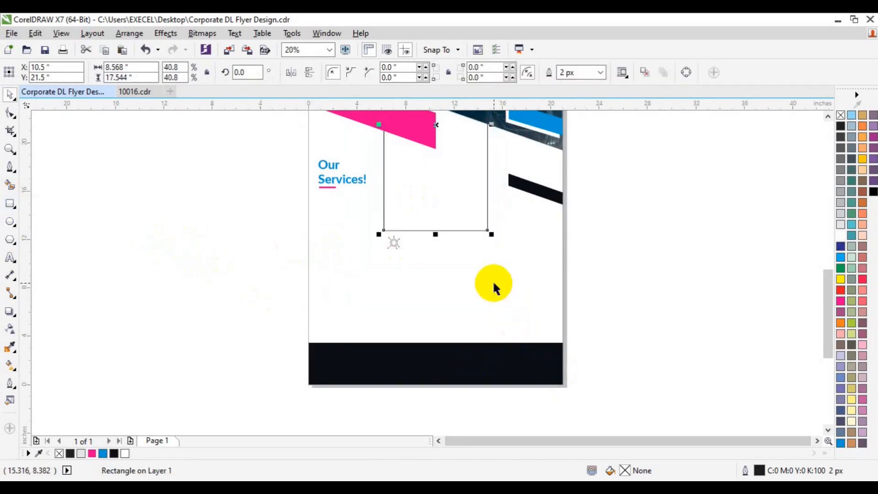
{"action": "left_click_drag", "start_coordinate": [454, 205], "coordinate": [461, 335]}
{"action": "left_click_drag", "start_coordinate": [494, 363], "coordinate": [447, 260]}
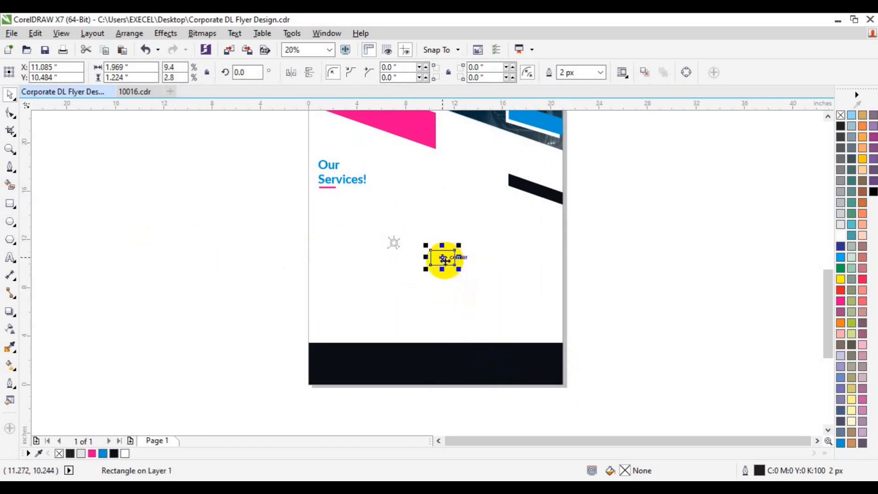
Step: Skew the rectangle into a parallelogram about 1.68 by 1.3 inches, fill it blue (C100 M20 Y0 K0) and remove its outline
{"action": "left_click_drag", "start_coordinate": [442, 247], "coordinate": [450, 249]}
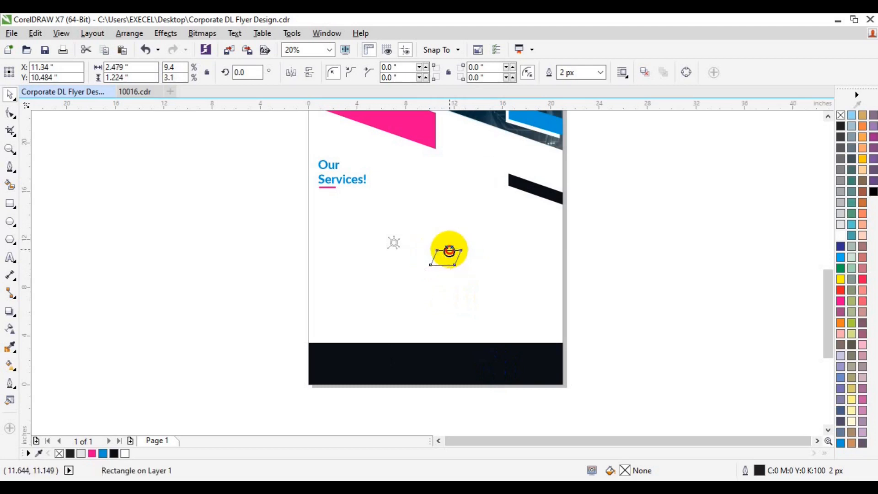
{"action": "left_click_drag", "start_coordinate": [443, 249], "coordinate": [456, 275]}
{"action": "left_click", "coordinate": [442, 250]}
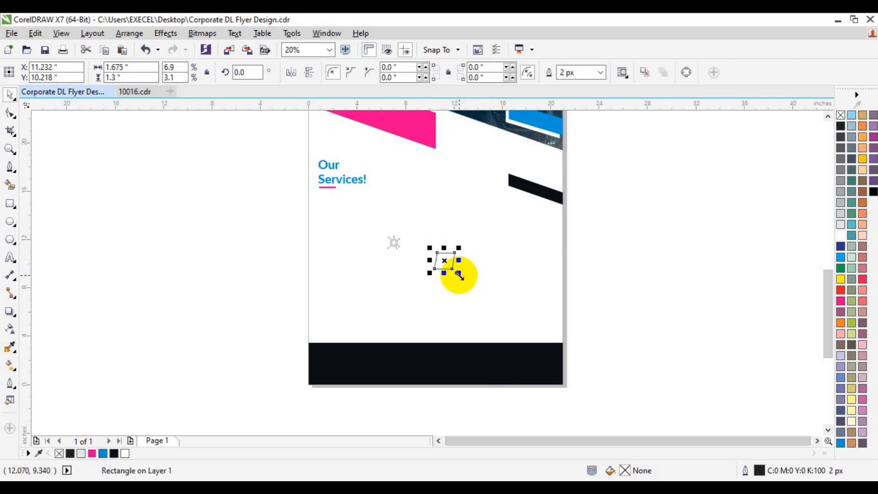
{"action": "left_click", "coordinate": [841, 443]}
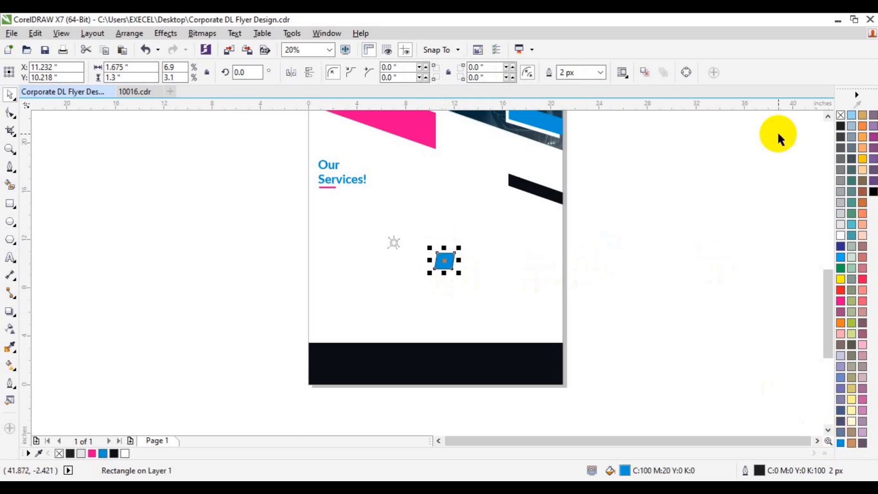
{"action": "right_click", "coordinate": [841, 114]}
Step: Move the small icon onto the center of the blue parallelogram and color it white
{"action": "left_click", "coordinate": [393, 242]}
{"action": "left_click_drag", "start_coordinate": [392, 239], "coordinate": [451, 280]}
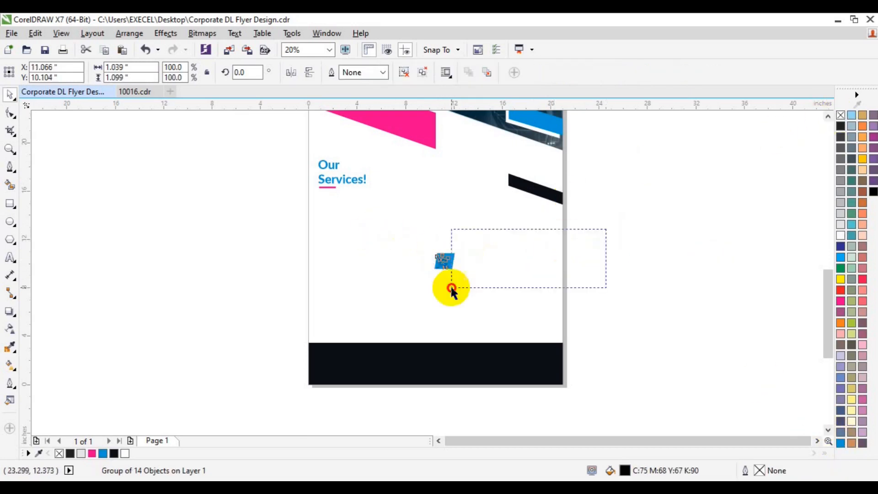
{"action": "left_click_drag", "start_coordinate": [607, 232], "coordinate": [388, 308]}
{"action": "left_click", "coordinate": [604, 268]}
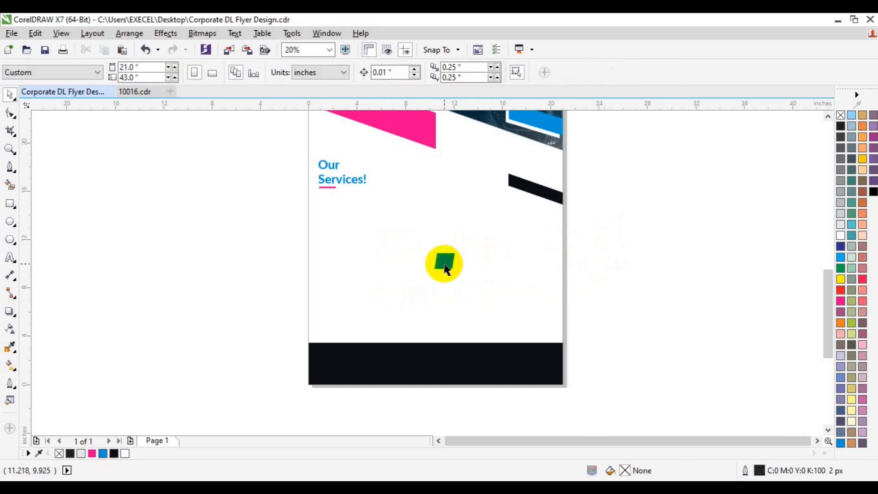
{"action": "left_click", "coordinate": [445, 259]}
{"action": "right_click", "coordinate": [838, 237]}
{"action": "left_click", "coordinate": [574, 245]}
Step: Group the white icon with its blue parallelogram and place the group under the "Our Services!" underline
{"action": "left_click_drag", "start_coordinate": [624, 215], "coordinate": [409, 301]}
{"action": "key", "text": "ctrl+g"}
{"action": "left_click_drag", "start_coordinate": [446, 262], "coordinate": [329, 218]}
{"action": "left_click", "coordinate": [137, 241]}
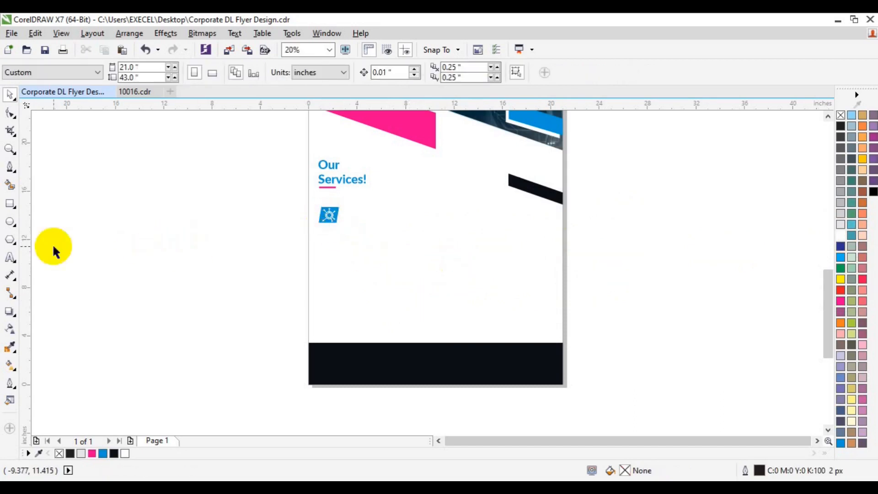
Step: Add the text "Creative Design" in Lato (Bold) at 48 pt and place it beside the blue icon as a heading
{"action": "key", "text": "F8"}
{"action": "left_click", "coordinate": [171, 256]}
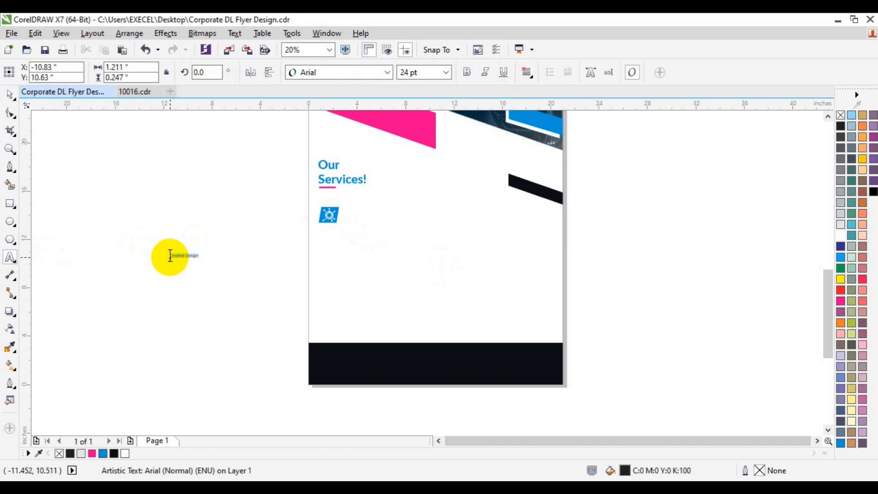
{"action": "left_click", "coordinate": [387, 72]}
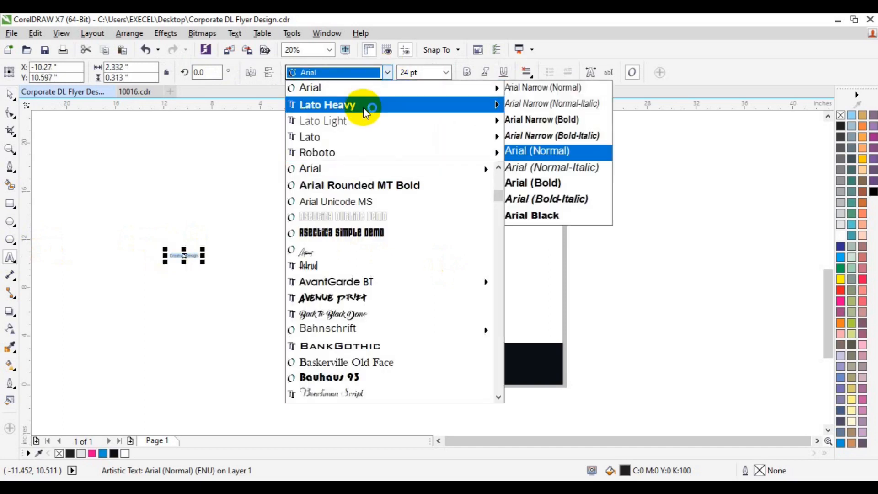
{"action": "mouse_move", "coordinate": [364, 113]}
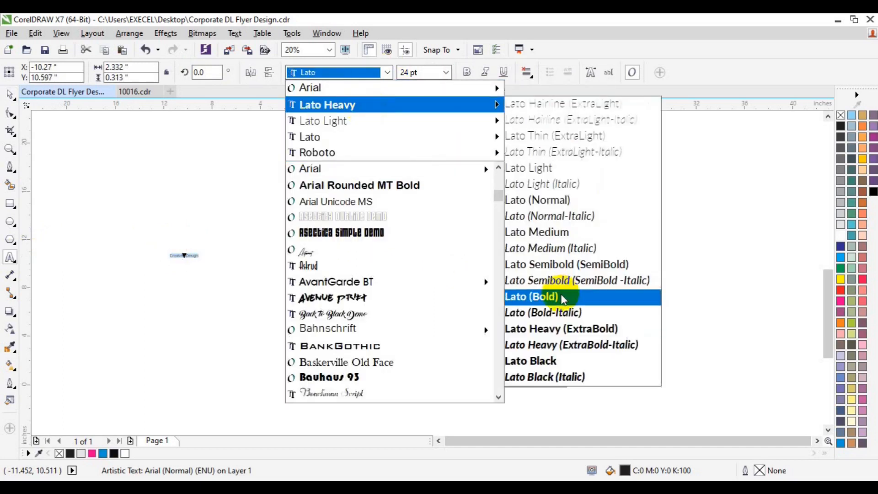
{"action": "left_click", "coordinate": [513, 298]}
{"action": "left_click", "coordinate": [446, 73]}
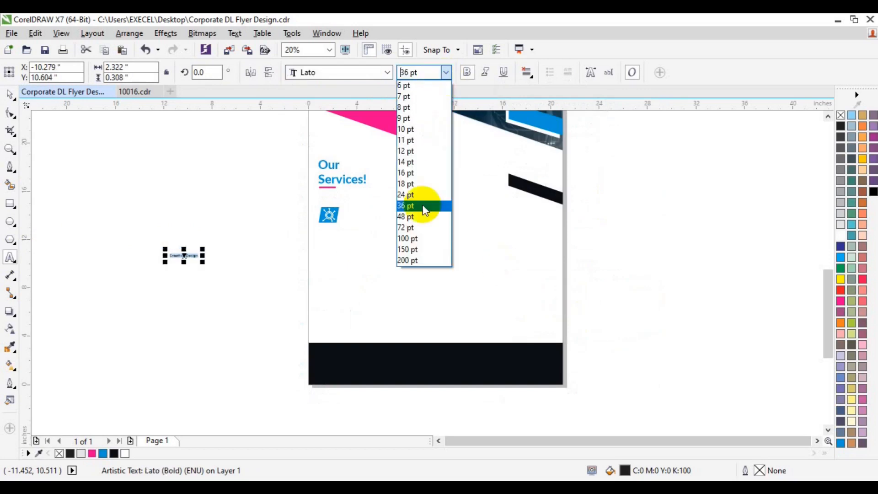
{"action": "left_click", "coordinate": [424, 221]}
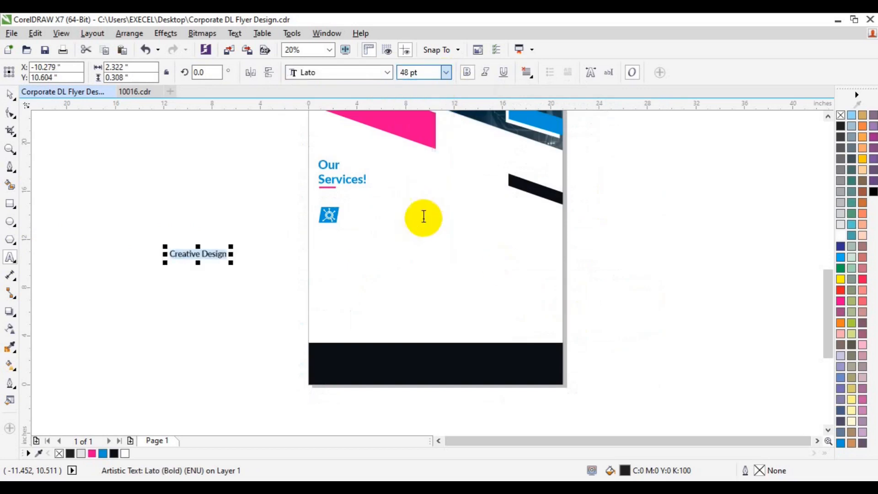
{"action": "left_click", "coordinate": [10, 95]}
{"action": "left_click_drag", "start_coordinate": [209, 258], "coordinate": [373, 215]}
{"action": "left_click", "coordinate": [613, 298]}
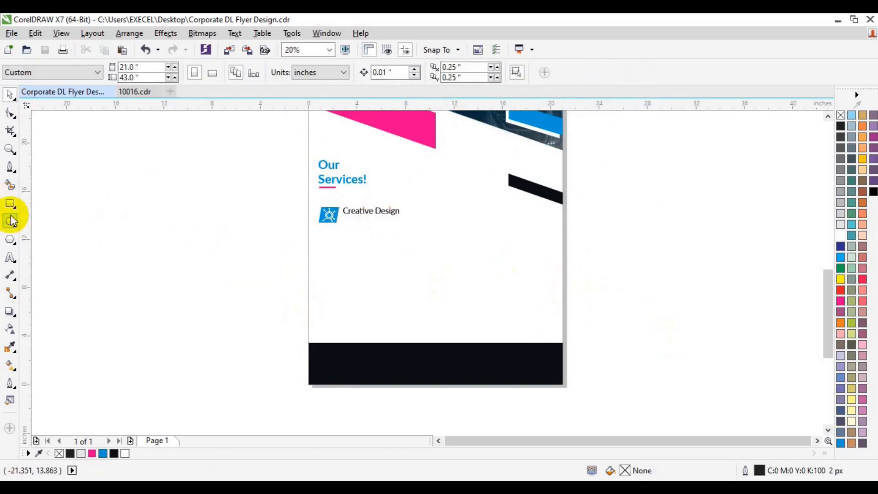
Step: Add a lorem ipsum paragraph frame about 13.73 by 3.25 inches under the "Creative Design" heading, in Lato Medium at 36 pt
{"action": "left_click", "coordinate": [10, 257]}
{"action": "left_click_drag", "start_coordinate": [344, 223], "coordinate": [510, 261]}
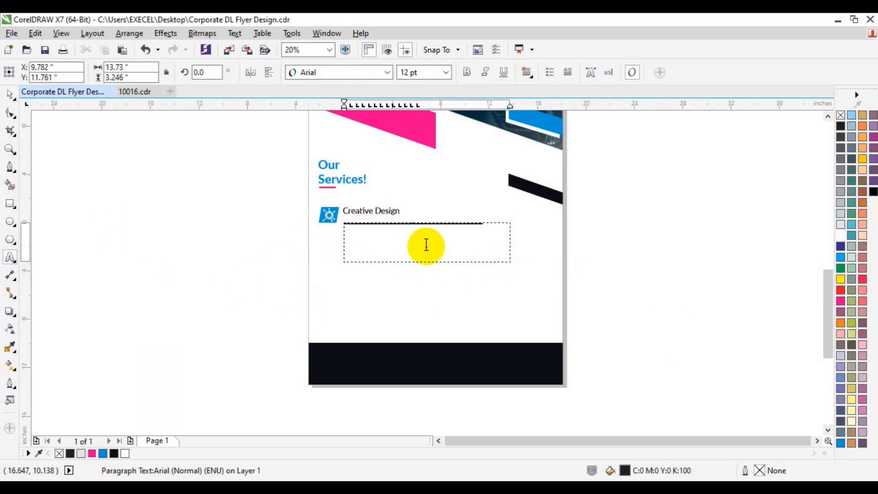
{"action": "left_click", "coordinate": [446, 73]}
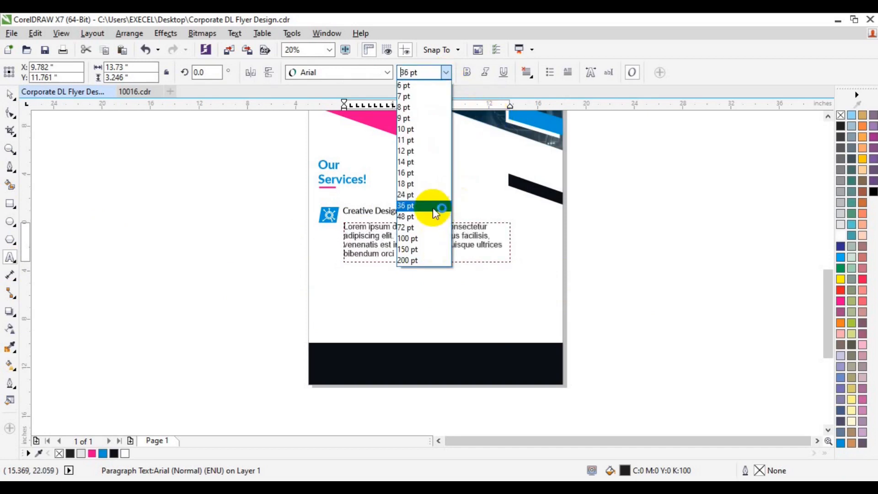
{"action": "left_click", "coordinate": [432, 206]}
{"action": "left_click", "coordinate": [389, 72]}
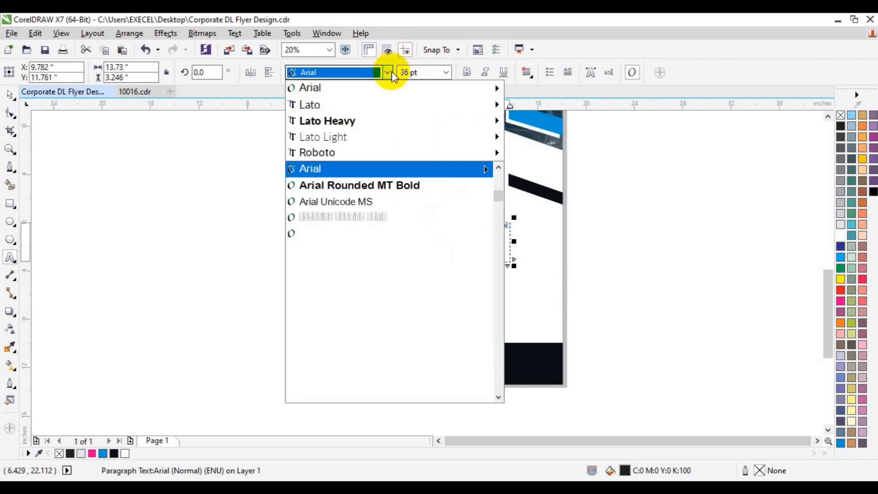
{"action": "mouse_move", "coordinate": [357, 120]}
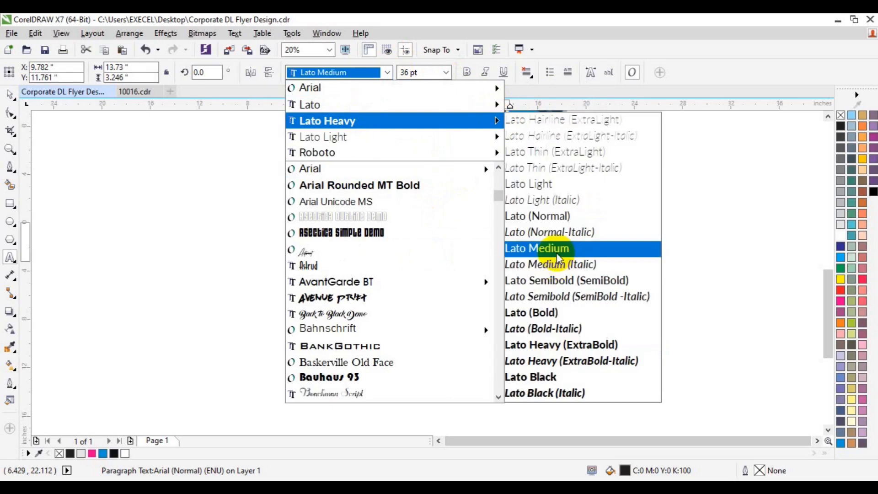
{"action": "left_click", "coordinate": [558, 258]}
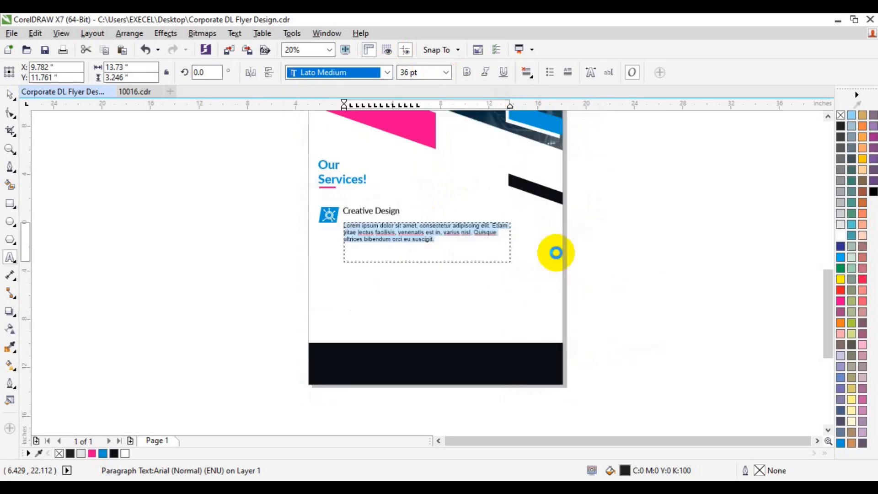
{"action": "left_click", "coordinate": [470, 234]}
{"action": "left_click", "coordinate": [249, 186]}
{"action": "left_click", "coordinate": [9, 93]}
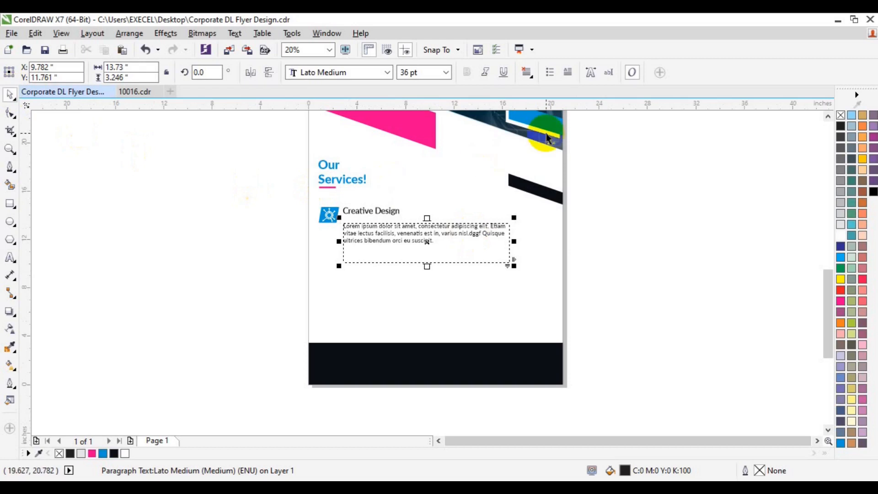
Step: Place a copy of the paragraph text outside the page and convert the original paragraph to curves
{"action": "key", "text": "ctrl+d"}
{"action": "left_click_drag", "start_coordinate": [441, 246], "coordinate": [696, 219]}
{"action": "left_click", "coordinate": [441, 234]}
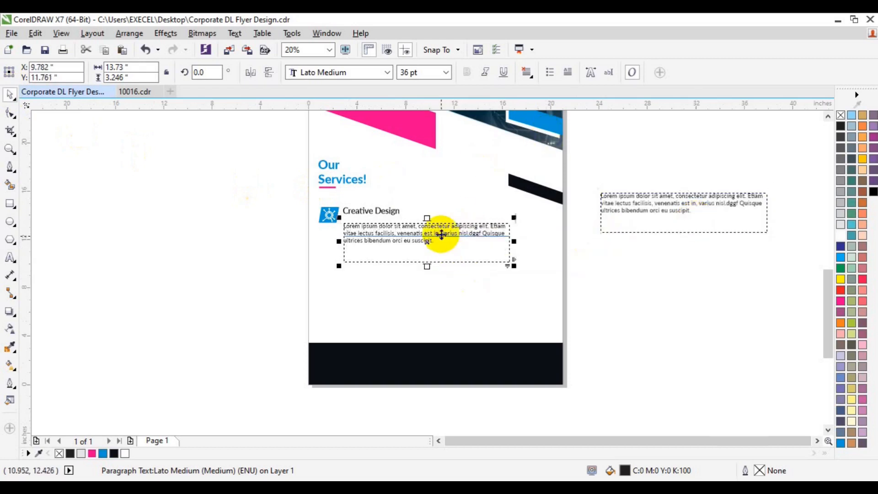
{"action": "key", "text": "ctrl+q"}
Step: Left-align the paragraph with the "Creative Design" heading and nudge it up closer to the heading
{"action": "left_click", "coordinate": [380, 212], "text": "shift"}
{"action": "key", "text": "l"}
{"action": "left_click", "coordinate": [215, 221]}
{"action": "left_click", "coordinate": [391, 232]}
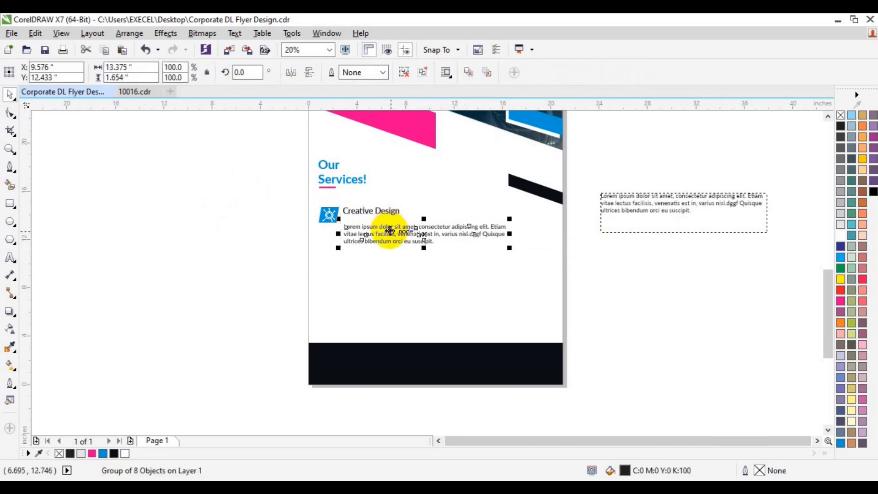
{"action": "key", "text": "Up"}
{"action": "key", "text": "Up"}
{"action": "key", "text": "Up"}
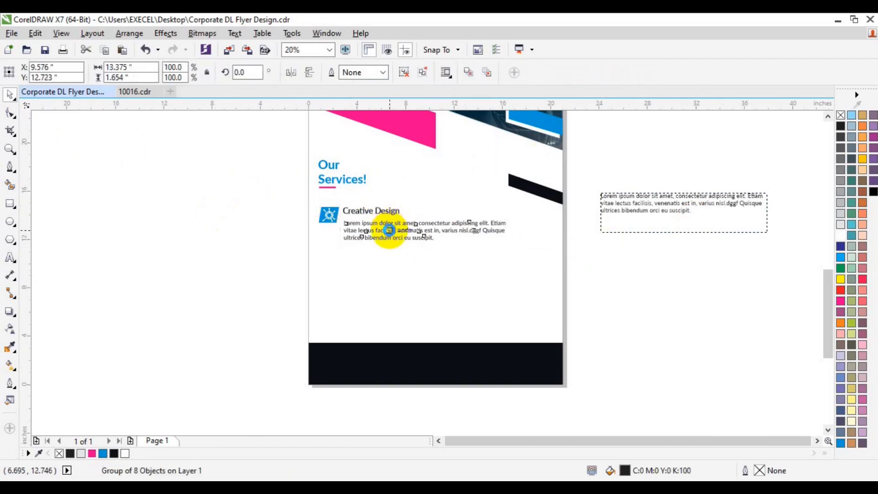
Step: Group the heading with its paragraph and align the group's top edge with the blue icon
{"action": "left_click", "coordinate": [382, 211], "text": "shift"}
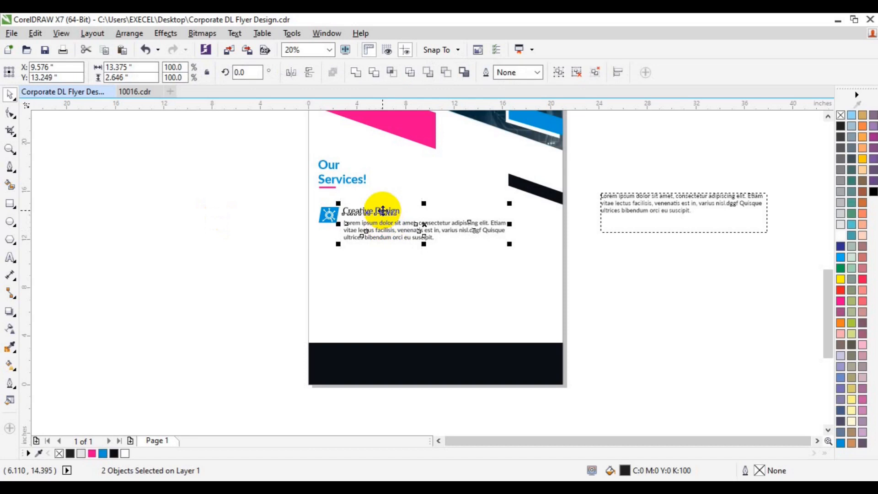
{"action": "key", "text": "ctrl+g"}
{"action": "left_click", "coordinate": [325, 216], "text": "shift"}
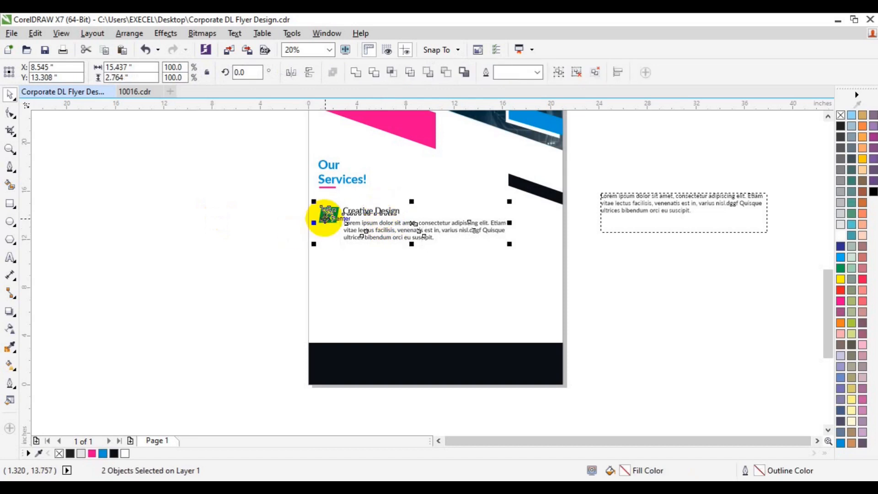
{"action": "key", "text": "t"}
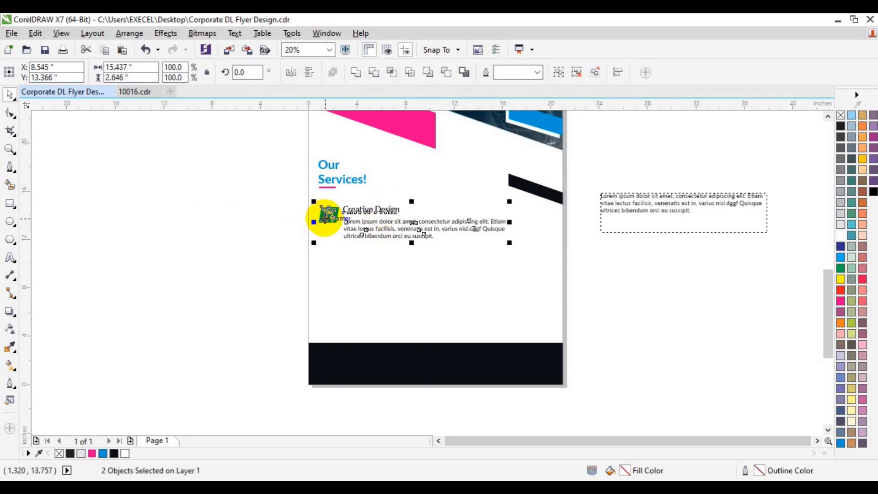
Step: Duplicate the icon and text entry twice downward at equal spacing to make three service entries
{"action": "left_click_drag", "start_coordinate": [377, 223], "coordinate": [377, 270]}
{"action": "left_click", "coordinate": [405, 289]}
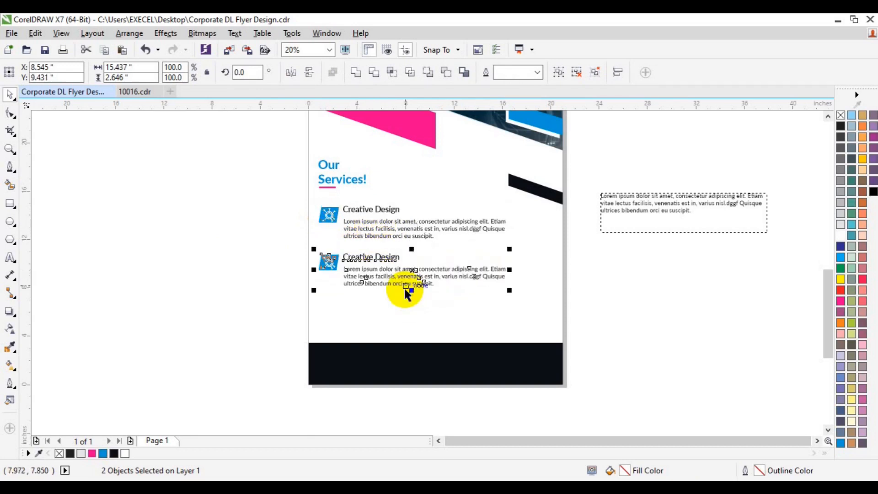
{"action": "key", "text": "ctrl+r"}
Step: Group the three service entries and group them with the underlined "Our Services!" title
{"action": "left_click_drag", "start_coordinate": [254, 179], "coordinate": [554, 352]}
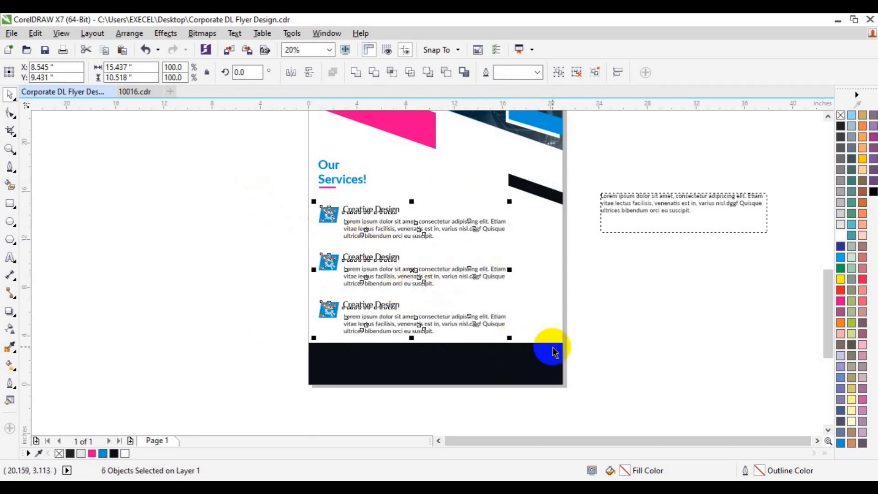
{"action": "key", "text": "ctrl+g"}
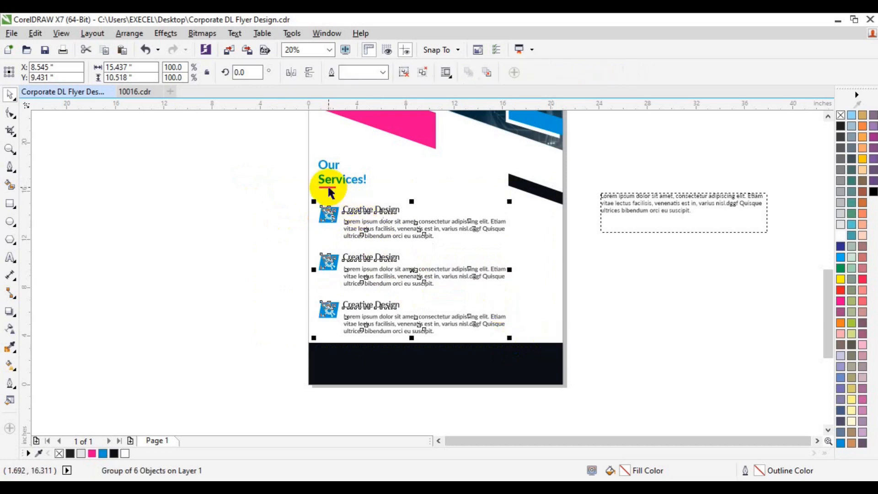
{"action": "left_click", "coordinate": [326, 182], "text": "shift"}
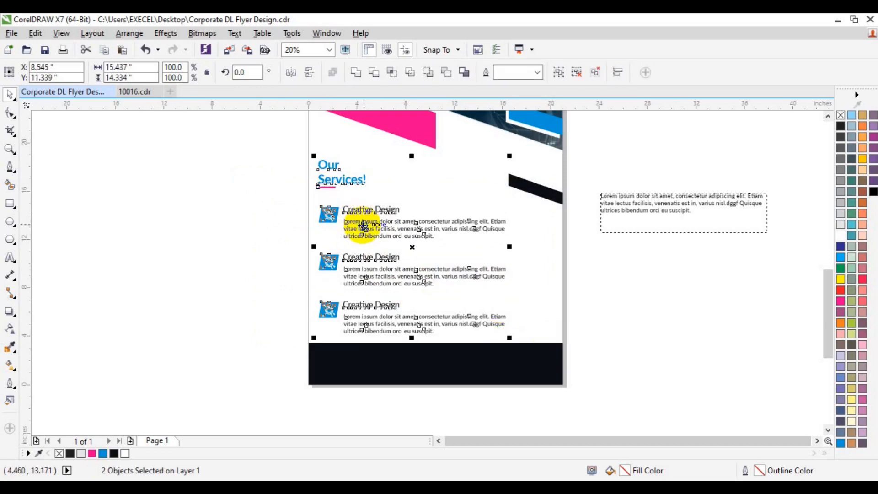
{"action": "key", "text": "ctrl+g"}
Step: Add a page-sized rectangle and centre the whole services block horizontally on the page
{"action": "double_click", "coordinate": [10, 204]}
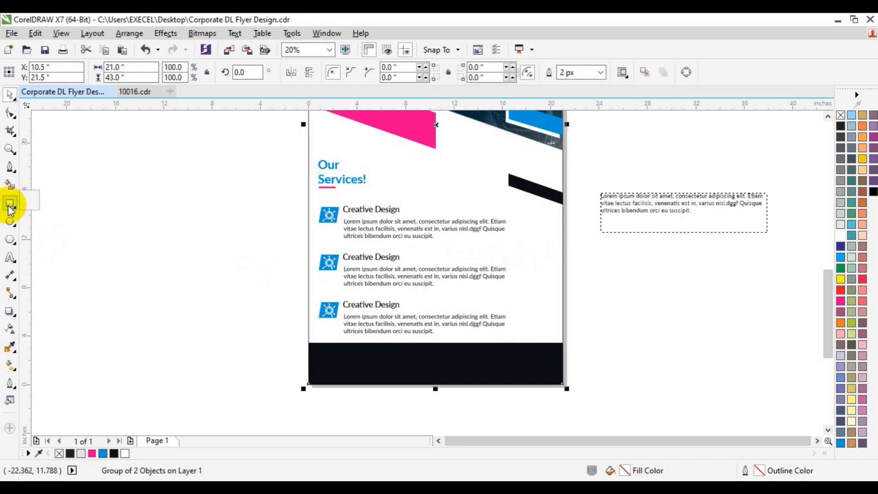
{"action": "key", "text": "F8"}
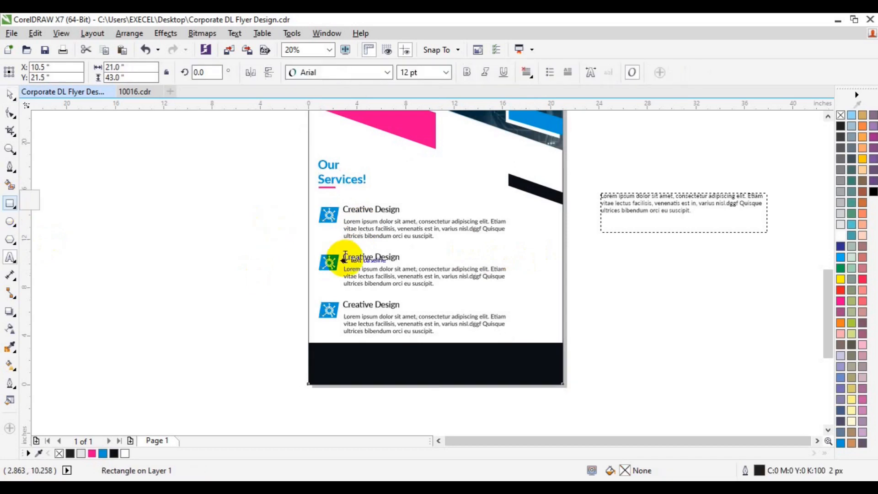
{"action": "left_click", "coordinate": [10, 96]}
{"action": "left_click", "coordinate": [356, 224], "text": "shift"}
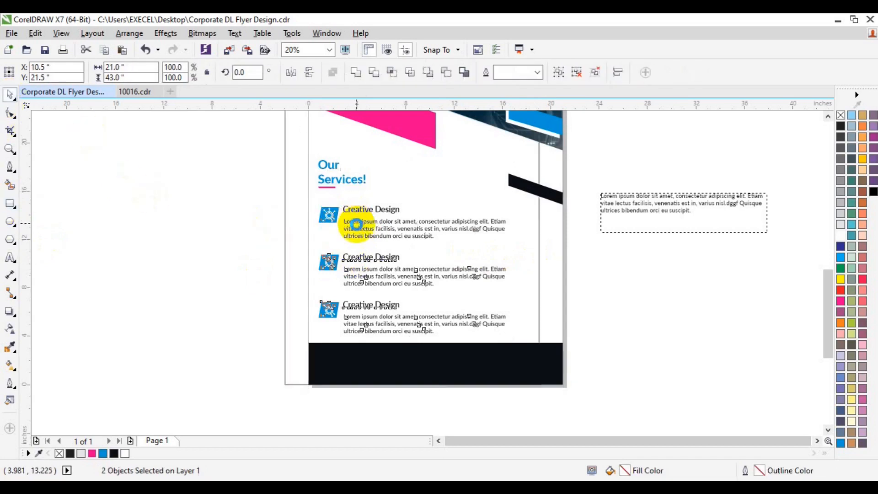
{"action": "left_click", "coordinate": [356, 224], "text": "shift"}
{"action": "key", "text": "ctrl+g"}
{"action": "key", "text": "p"}
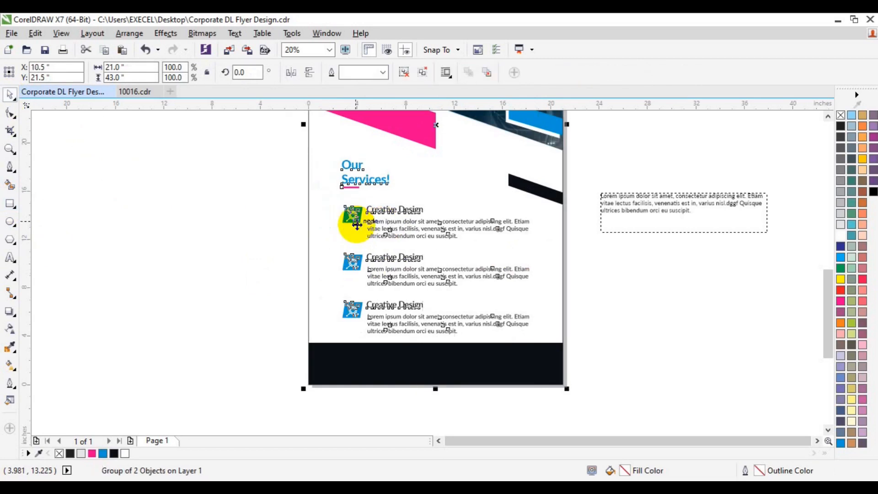
{"action": "left_click", "coordinate": [636, 292]}
{"action": "left_click", "coordinate": [403, 278]}
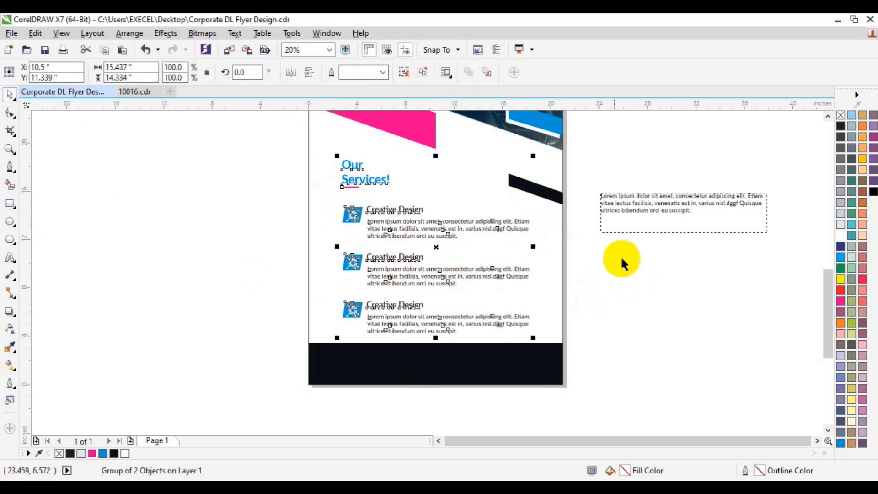
{"action": "left_click", "coordinate": [638, 253]}
Step: Delete the spare lorem ipsum paragraph lying outside the page beside the flyer
{"action": "left_click", "coordinate": [10, 149]}
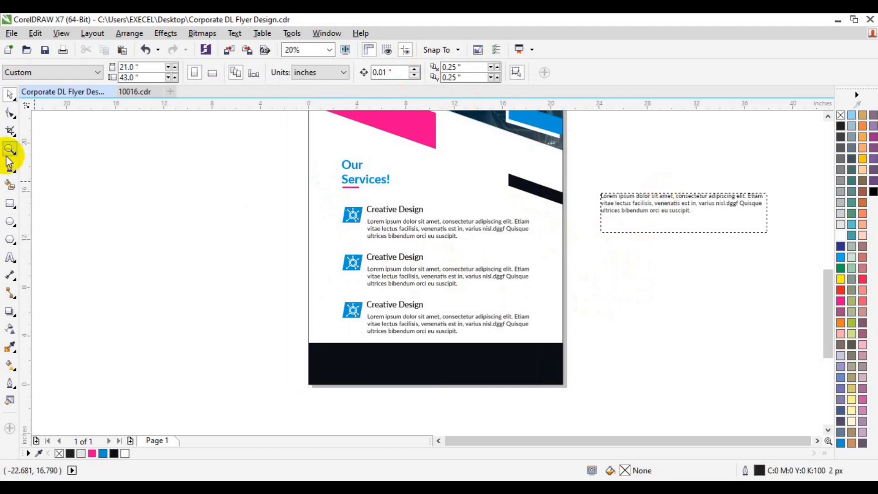
{"action": "left_click", "coordinate": [90, 72]}
{"action": "key", "text": "space"}
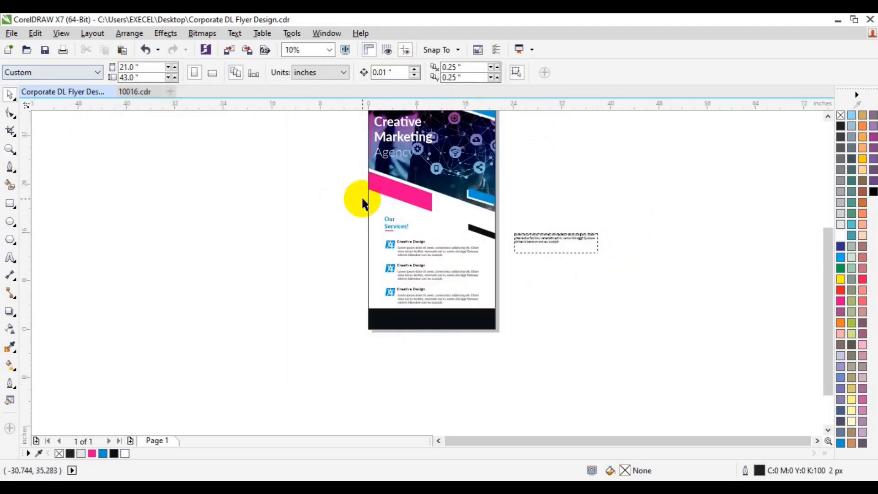
{"action": "double_click", "coordinate": [562, 237]}
{"action": "left_click", "coordinate": [754, 187]}
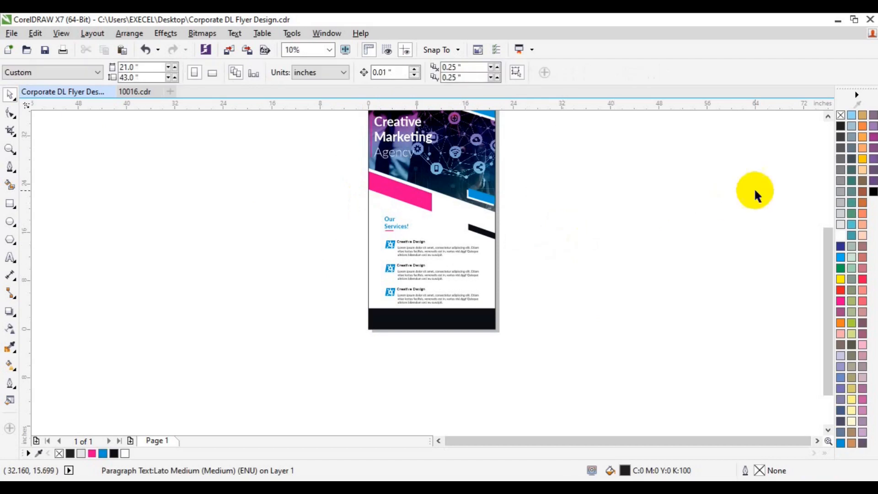
{"action": "left_click", "coordinate": [828, 116]}
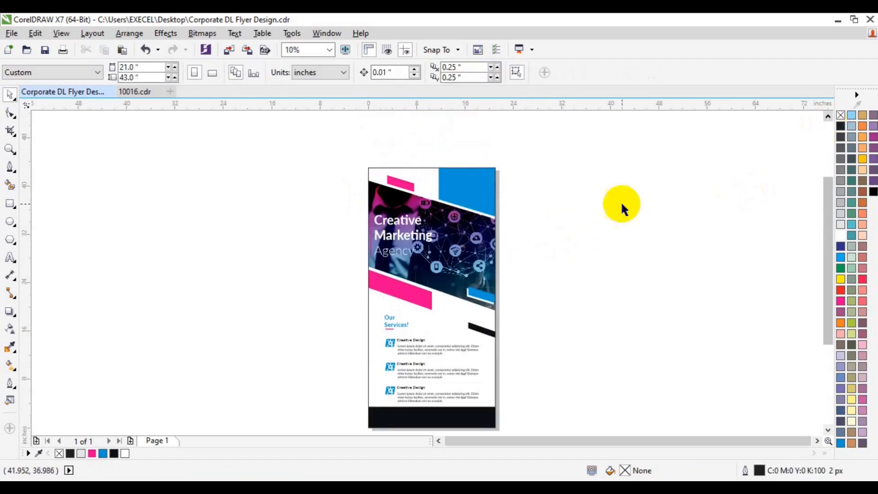
Step: Place the radiating-node icon from 10016.cdr on the upper blue block, about 2.2 inches wide, and fill it white
{"action": "left_click", "coordinate": [137, 93]}
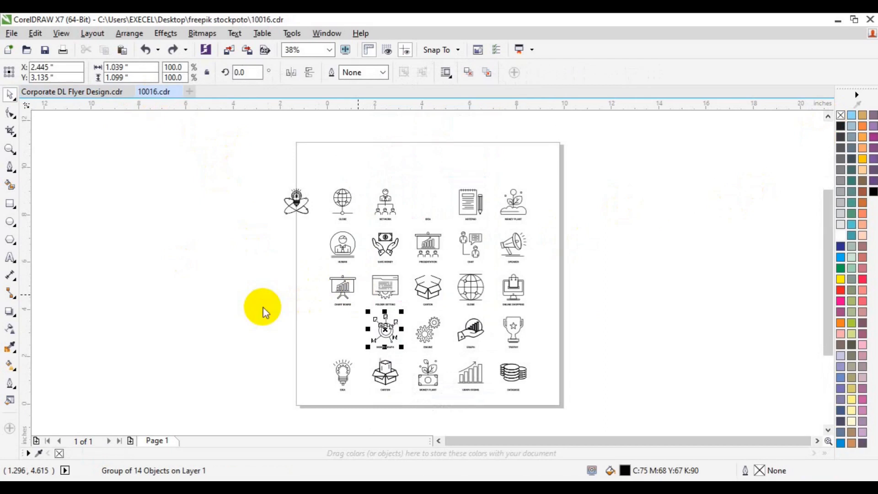
{"action": "left_click", "coordinate": [73, 92]}
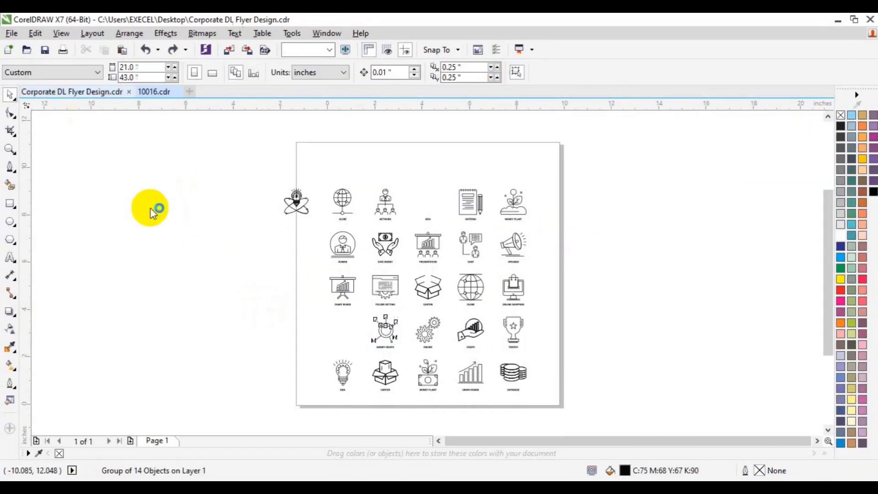
{"action": "key", "text": "ctrl+v"}
{"action": "mouse_move", "coordinate": [421, 311]}
{"action": "left_mouse_down"}
{"action": "mouse_move", "coordinate": [413, 182]}
{"action": "mouse_move", "coordinate": [466, 184]}
{"action": "mouse_move", "coordinate": [488, 208]}
{"action": "left_mouse_up"}
{"action": "left_click", "coordinate": [840, 237]}
{"action": "left_click", "coordinate": [703, 235]}
{"action": "left_click", "coordinate": [465, 188]}
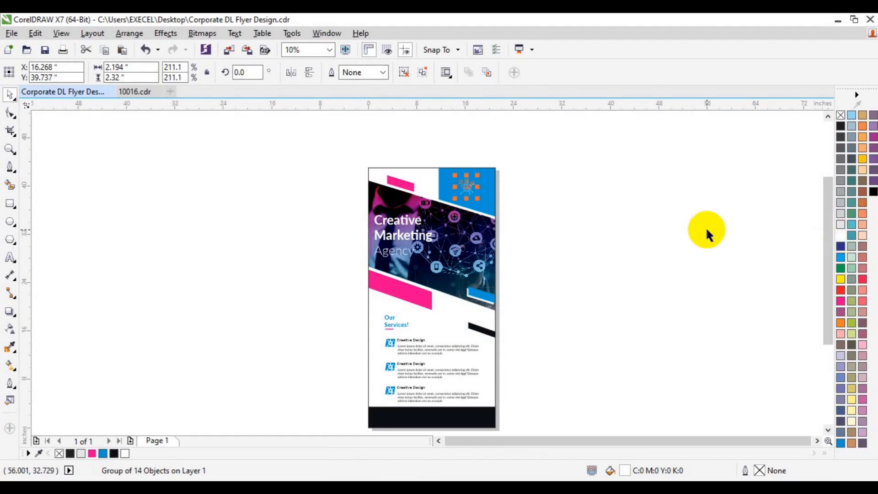
{"action": "left_click", "coordinate": [550, 283]}
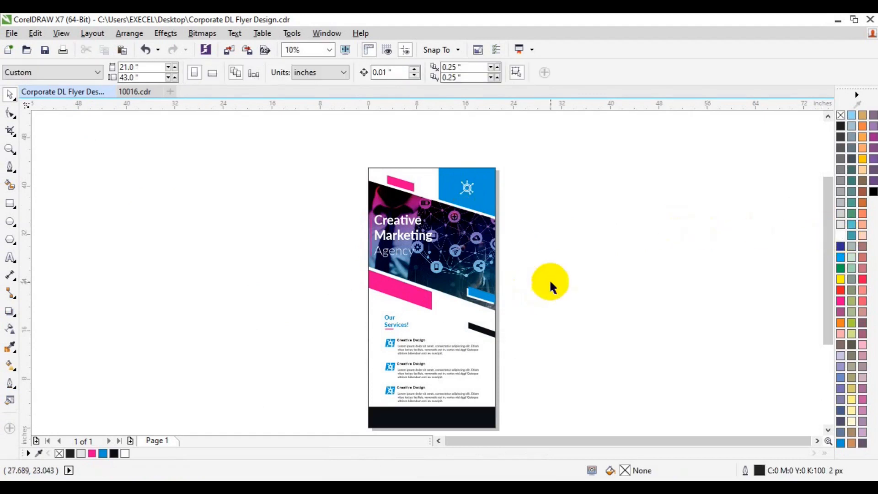
Step: Duplicate the headline word "Creative" and place the copy on the upper blue block over the white icon
{"action": "scroll", "coordinate": [290, 306], "scroll_direction": "up", "scroll_amount": 1}
{"action": "left_click", "coordinate": [290, 306]}
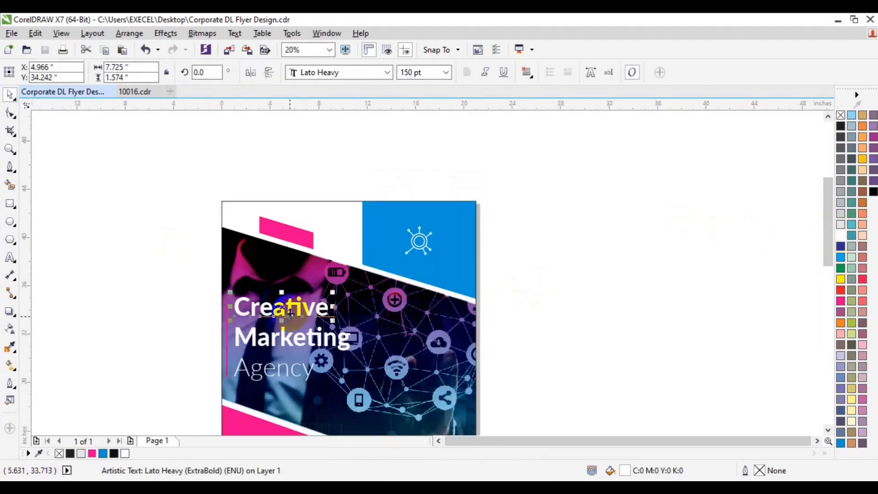
{"action": "left_click", "coordinate": [287, 310]}
{"action": "left_click", "coordinate": [287, 309]}
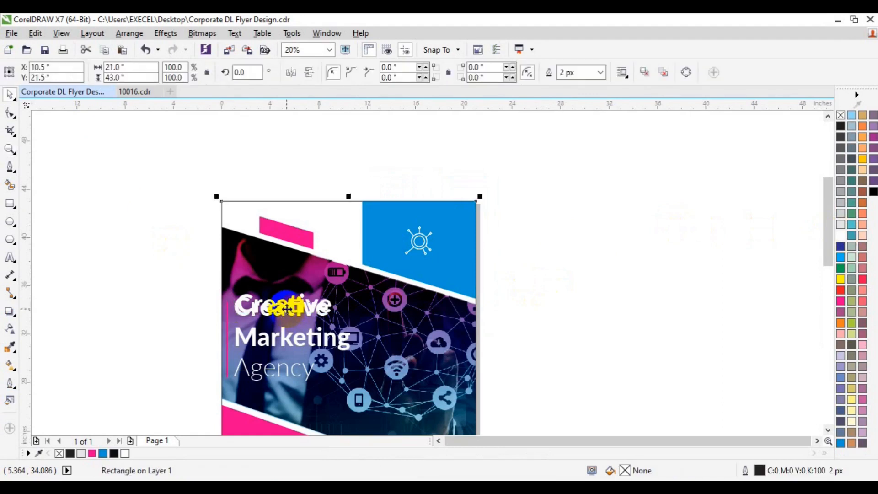
{"action": "left_click", "coordinate": [139, 279]}
{"action": "left_click_drag", "start_coordinate": [263, 293], "coordinate": [418, 240]}
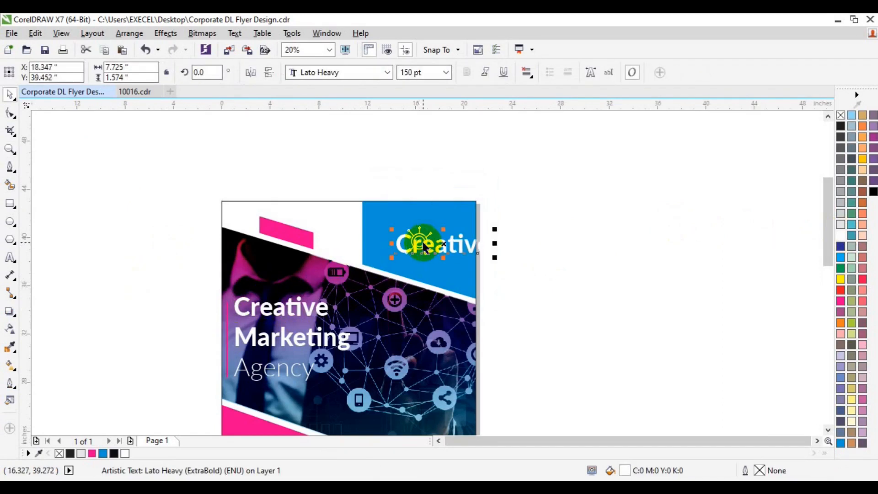
Step: Replace the copied word with "EXCEL GRAPHICS AND MULTIMEDIA" on two lines and set its size to 48 pt
{"action": "left_click", "coordinate": [10, 257]}
{"action": "key", "text": "ctrl+a"}
{"action": "type", "text": "EXCEL"}
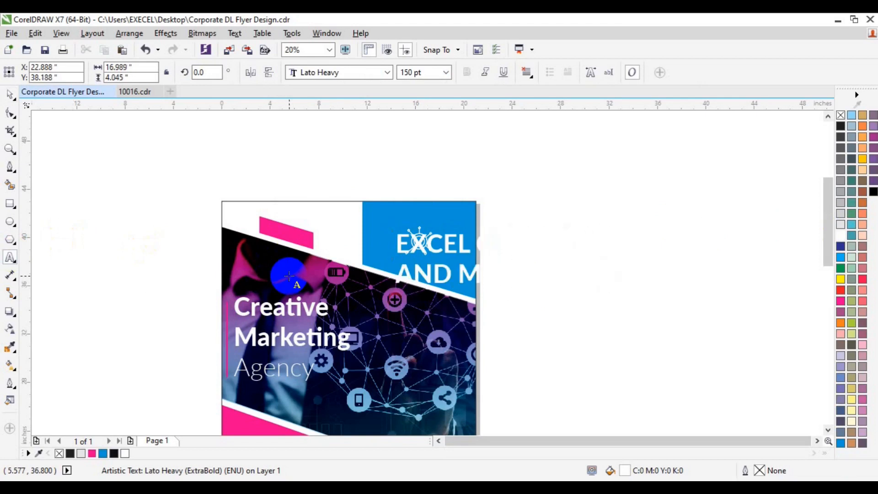
{"action": "key", "text": "ctrl+a"}
{"action": "left_click", "coordinate": [446, 72]}
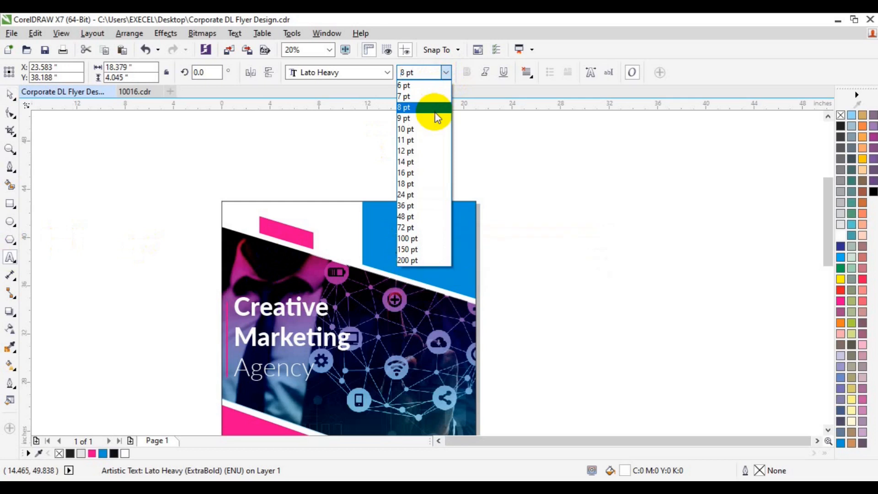
{"action": "left_click", "coordinate": [434, 151]}
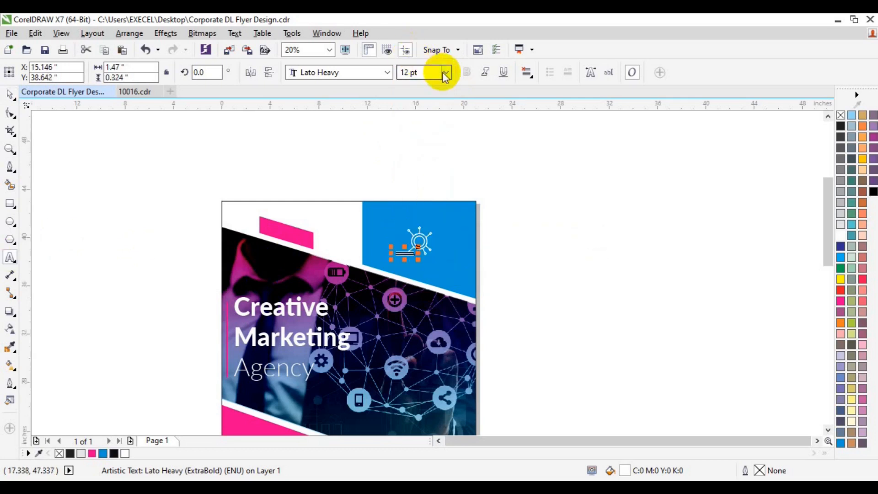
{"action": "left_click", "coordinate": [445, 73]}
{"action": "left_click", "coordinate": [425, 218]}
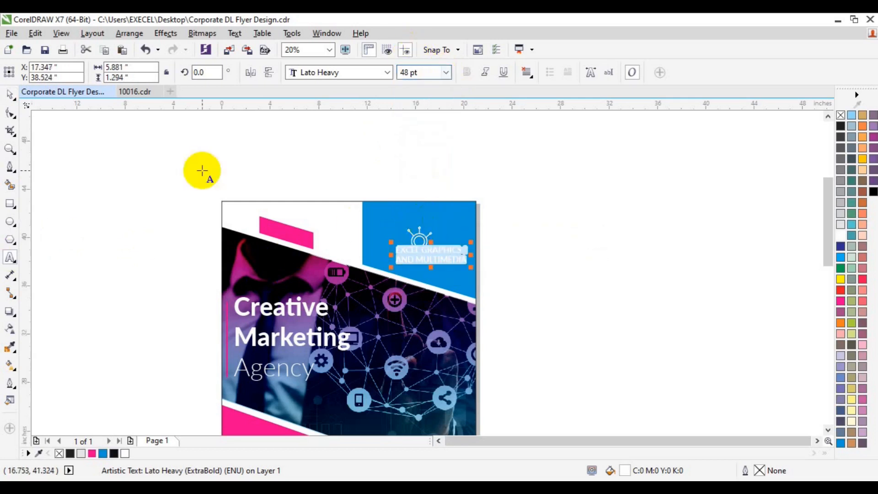
Step: Place the white icon above the company name, align their centres horizontally and group them as a logo
{"action": "left_click", "coordinate": [429, 237]}
{"action": "left_click_drag", "start_coordinate": [429, 236], "coordinate": [437, 264]}
{"action": "left_click", "coordinate": [437, 259], "text": "shift"}
{"action": "key", "text": "c"}
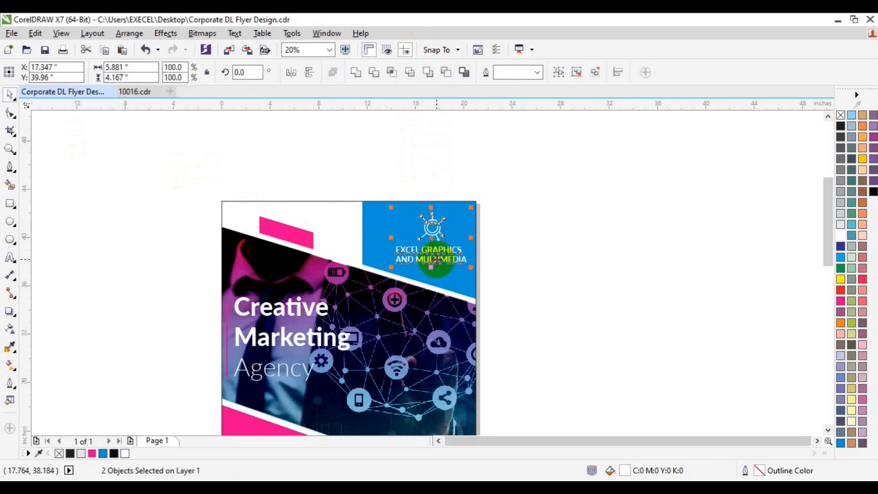
{"action": "key", "text": "ctrl+g"}
Step: Delete the page-sized outline rectangle around the flyer
{"action": "left_click", "coordinate": [384, 243], "text": "shift"}
{"action": "left_click", "coordinate": [545, 235]}
{"action": "key", "text": "Delete"}
{"action": "key", "text": "ctrl+z"}
{"action": "left_click", "coordinate": [545, 235]}
{"action": "left_click", "coordinate": [332, 206]}
{"action": "key", "text": "Delete"}
Step: Centre the logo group horizontally on the blue block, undoing the attempted vertical centring
{"action": "left_click", "coordinate": [447, 252]}
{"action": "left_click", "coordinate": [370, 243], "text": "shift"}
{"action": "key", "text": "c"}
{"action": "key", "text": "e"}
{"action": "key", "text": "ctrl+z"}
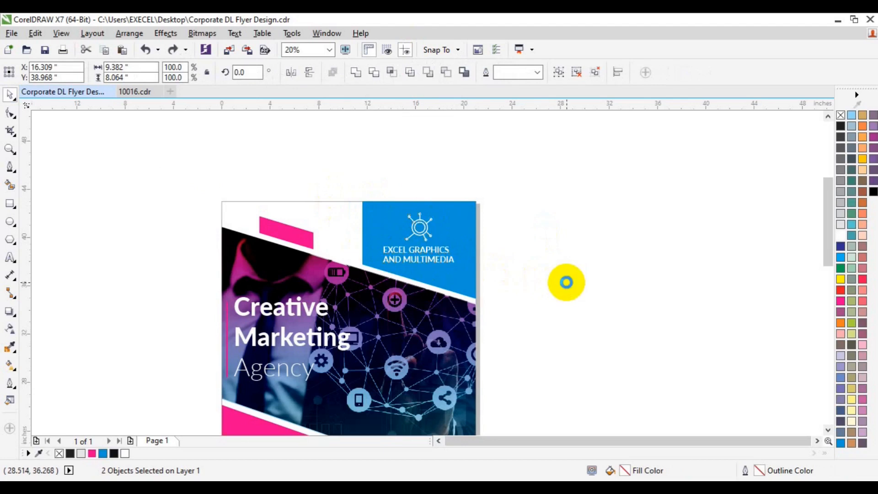
{"action": "left_click", "coordinate": [566, 285]}
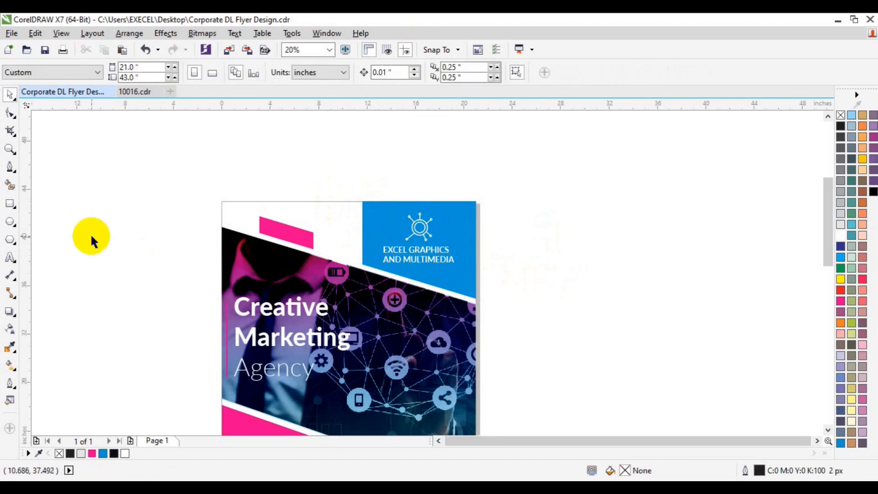
Step: Duplicate the headline word "Creative" and place the copy on the dark footer band
{"action": "left_click", "coordinate": [828, 430]}
{"action": "left_click", "coordinate": [829, 430]}
{"action": "left_click", "coordinate": [828, 430]}
{"action": "left_click", "coordinate": [829, 430]}
{"action": "left_click", "coordinate": [828, 430]}
{"action": "left_click", "coordinate": [828, 429]}
{"action": "left_click", "coordinate": [829, 430]}
{"action": "left_click", "coordinate": [829, 430]}
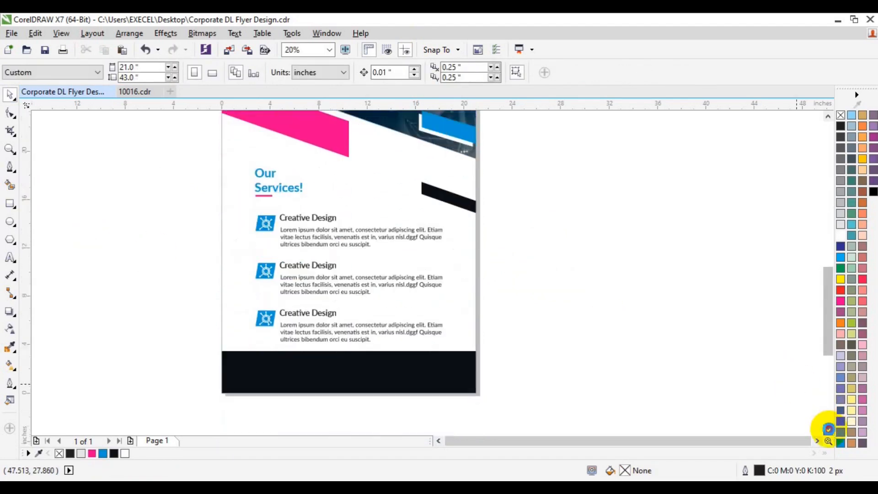
{"action": "left_click", "coordinate": [829, 430]}
{"action": "left_click_drag", "start_coordinate": [825, 337], "coordinate": [815, 283]}
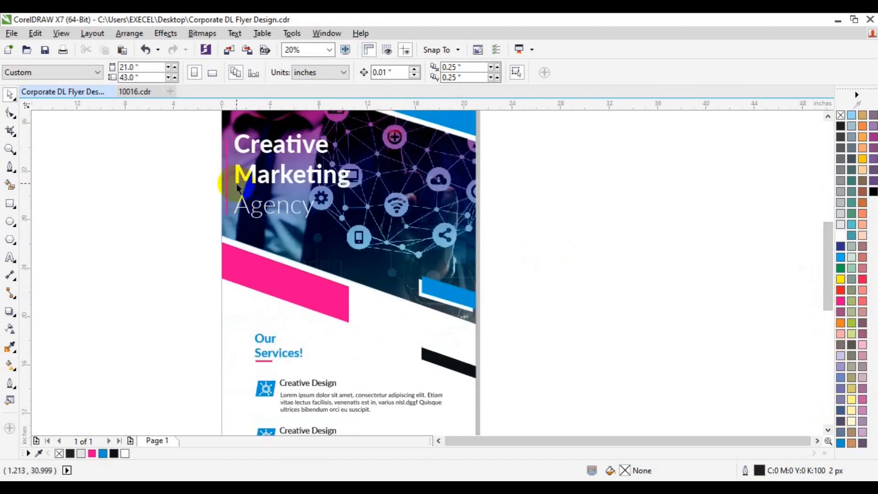
{"action": "left_click", "coordinate": [256, 143]}
{"action": "left_click", "coordinate": [194, 339]}
{"action": "left_click", "coordinate": [828, 430]}
{"action": "left_click", "coordinate": [828, 430]}
{"action": "left_click", "coordinate": [828, 430]}
{"action": "left_click", "coordinate": [828, 430]}
{"action": "left_click", "coordinate": [828, 430]}
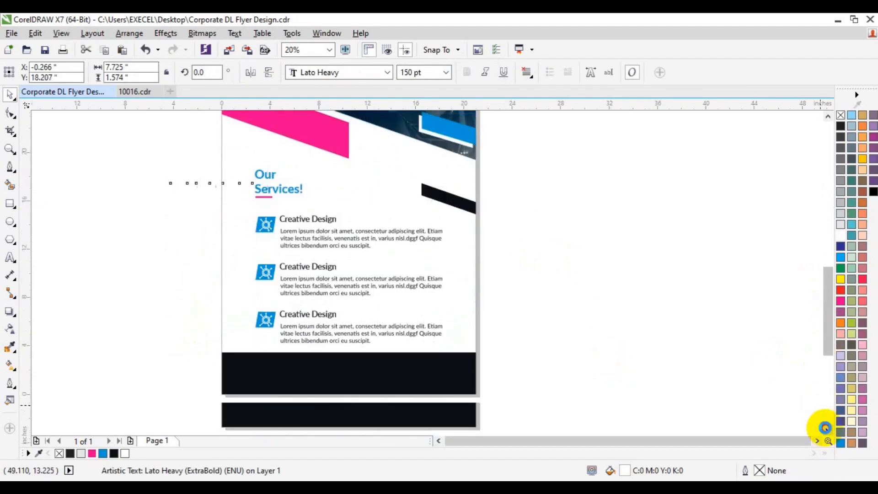
{"action": "left_click", "coordinate": [827, 430]}
{"action": "left_click_drag", "start_coordinate": [215, 143], "coordinate": [269, 330]}
Step: Change the footer text to "Call Now!" and set its size to 72 pt
{"action": "left_click", "coordinate": [10, 257]}
{"action": "key", "text": "ctrl+a"}
{"action": "type", "text": "Cal"}
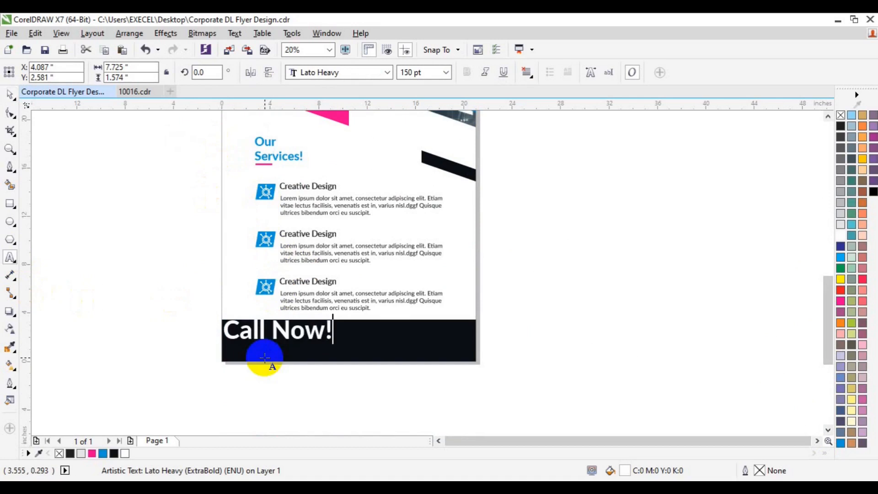
{"action": "key", "text": "ctrl+a"}
{"action": "left_click", "coordinate": [446, 72]}
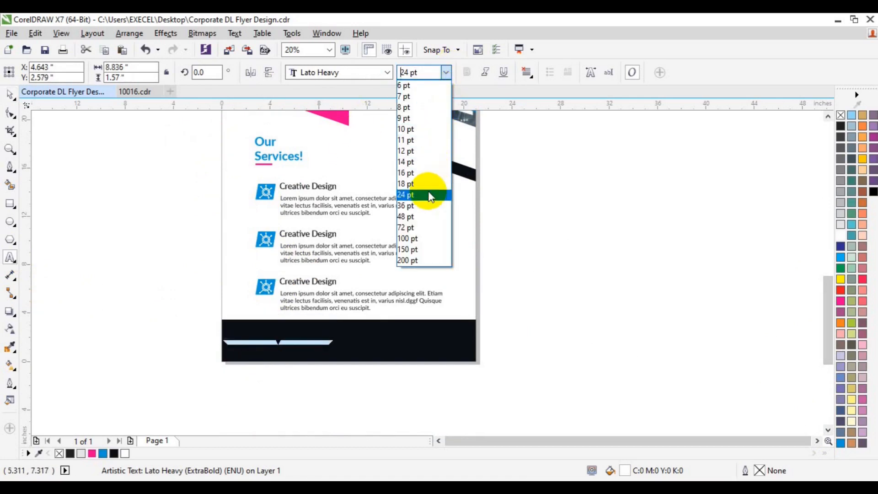
{"action": "left_click", "coordinate": [424, 195]}
{"action": "left_click", "coordinate": [444, 73]}
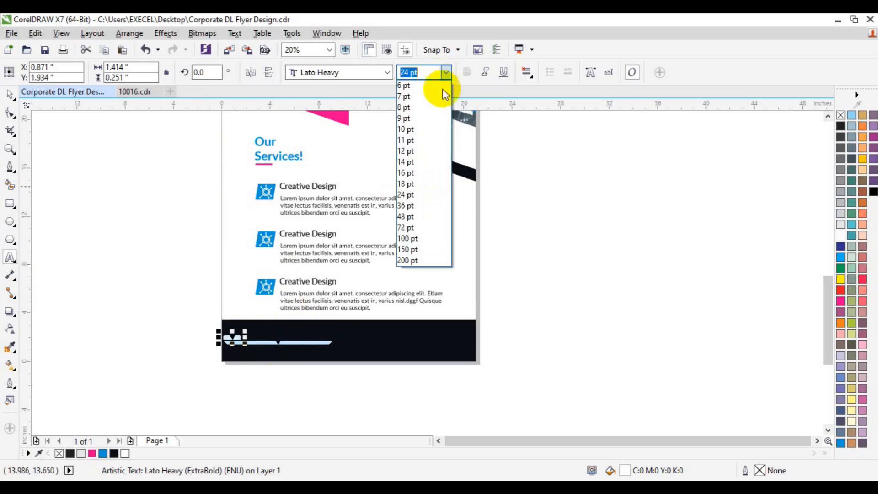
{"action": "left_click", "coordinate": [418, 232]}
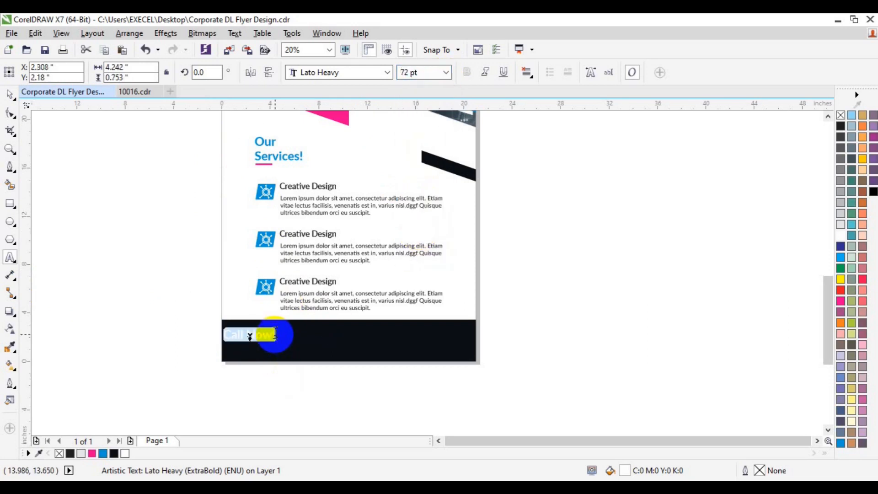
Step: Add a phone number line below "Call Now!", set both lines to 48 pt and inset the text from the footer's left edge
{"action": "left_click", "coordinate": [274, 335]}
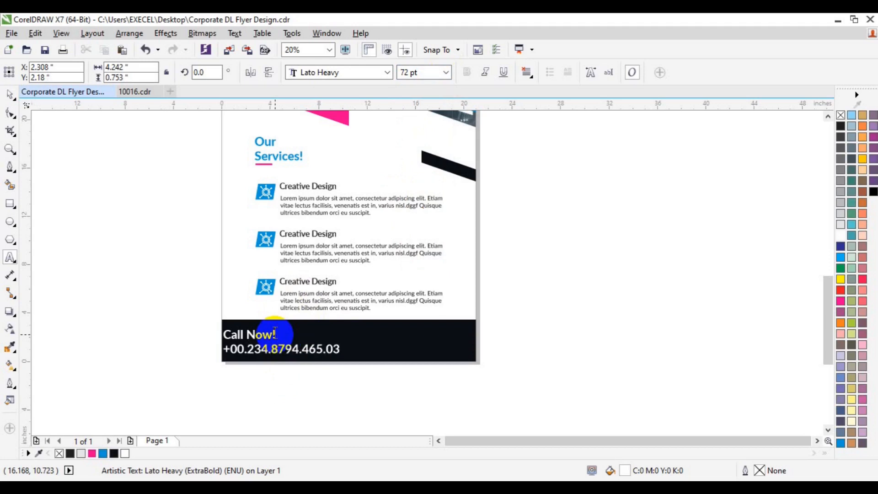
{"action": "key", "text": "ctrl+a"}
{"action": "left_click", "coordinate": [444, 74]}
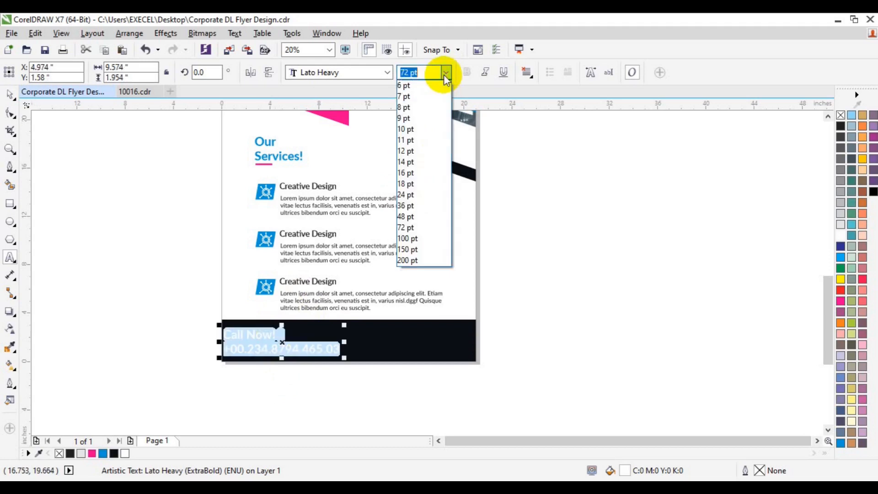
{"action": "left_click", "coordinate": [431, 203]}
{"action": "left_click", "coordinate": [13, 97]}
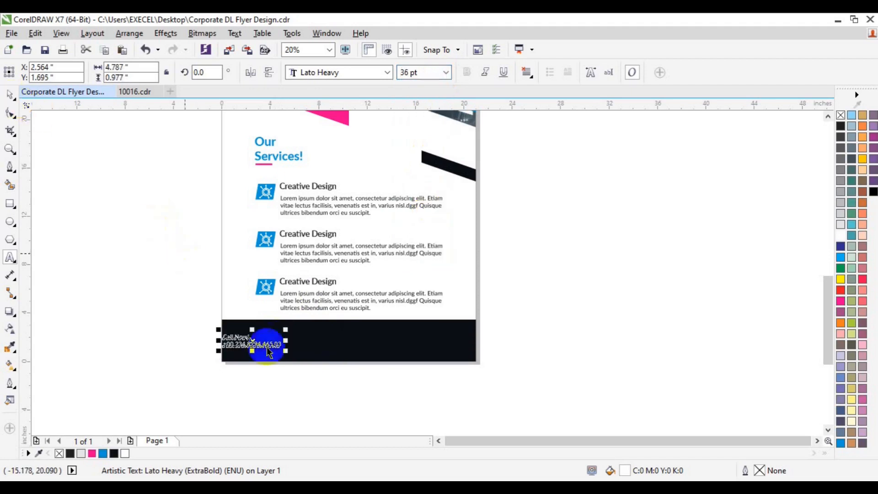
{"action": "left_click_drag", "start_coordinate": [251, 340], "coordinate": [261, 341]}
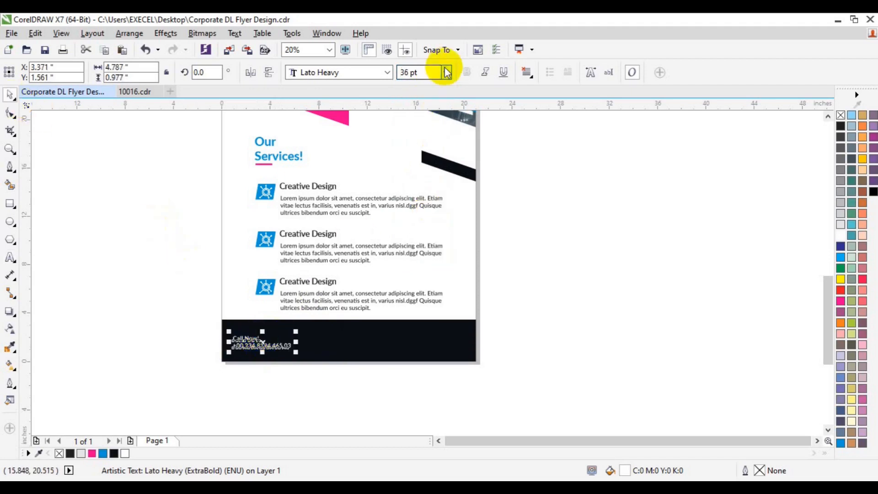
{"action": "left_click", "coordinate": [445, 72]}
{"action": "left_click", "coordinate": [410, 213]}
Step: Duplicate the footer's contact text beside the original and replace the copy with "Office:", "Your Street Address Here," and "Zip Code Here - 000034."
{"action": "left_click_drag", "start_coordinate": [261, 364], "coordinate": [386, 347]}
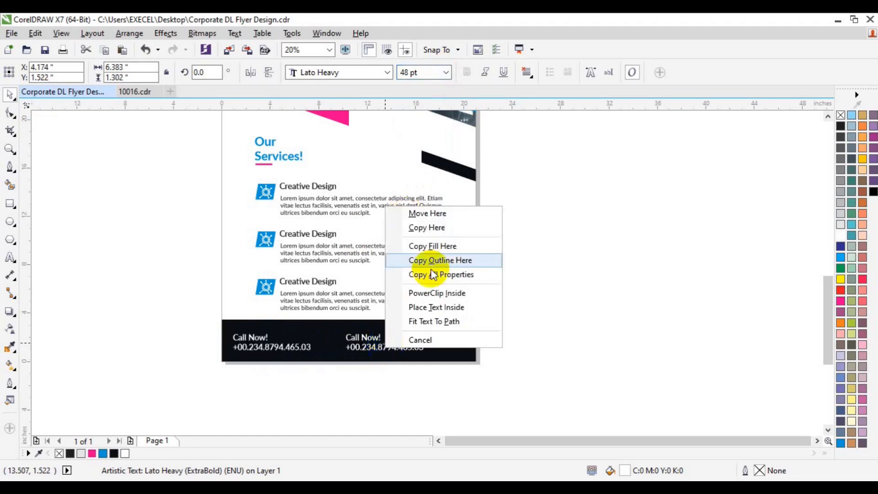
{"action": "left_click", "coordinate": [442, 228]}
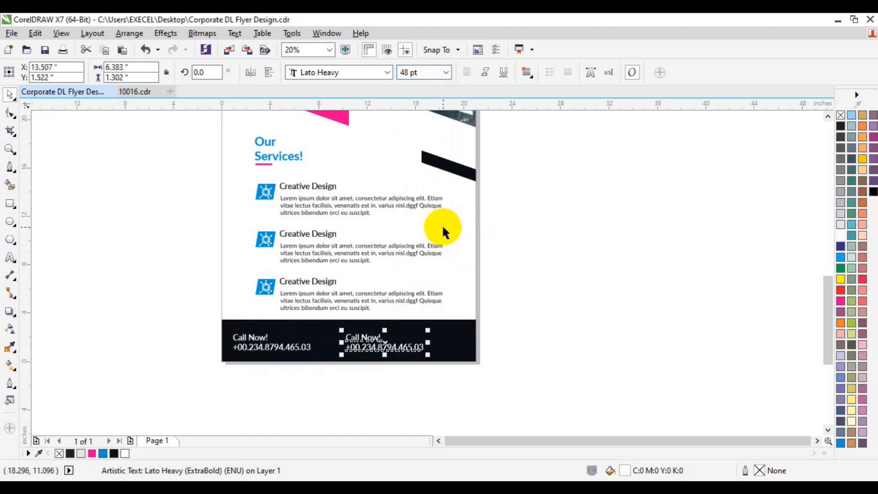
{"action": "left_click", "coordinate": [10, 258]}
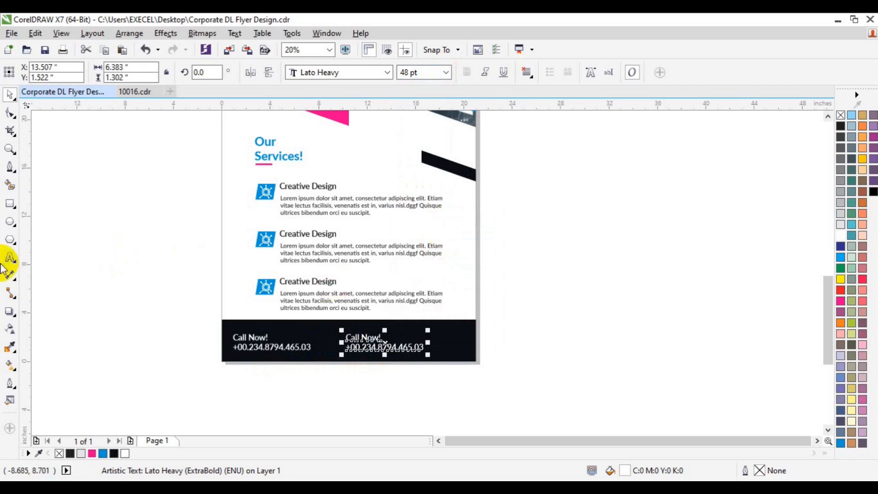
{"action": "left_click", "coordinate": [363, 337]}
{"action": "key", "text": "ctrl+a"}
{"action": "type", "text": "Offi"}
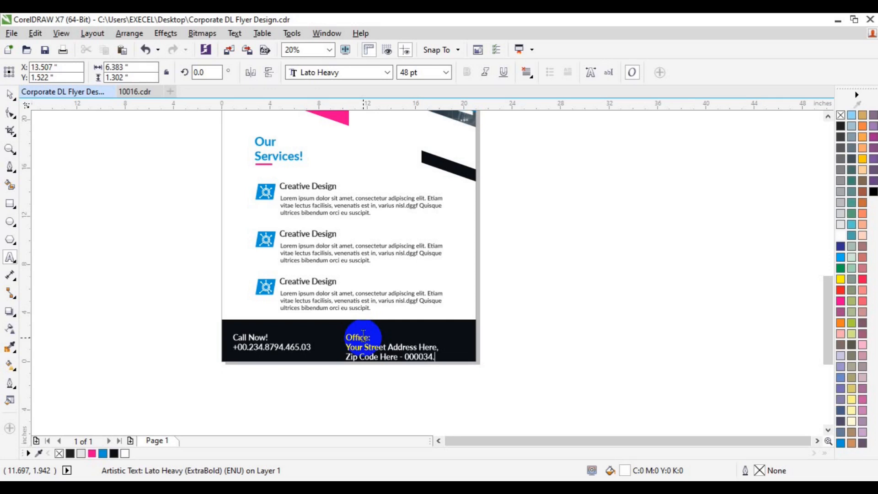
Step: Remove the "Office:" line from the footer's address text, keeping the two address lines
{"action": "left_click", "coordinate": [350, 331]}
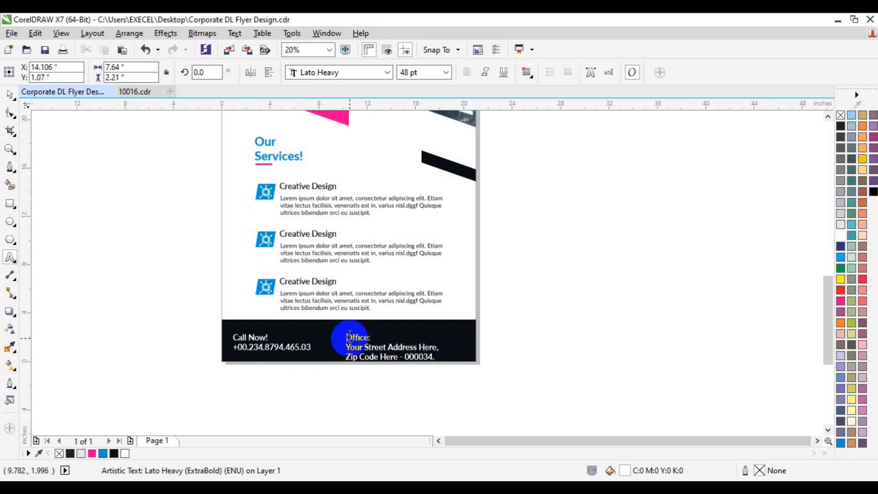
{"action": "key", "text": "Delete"}
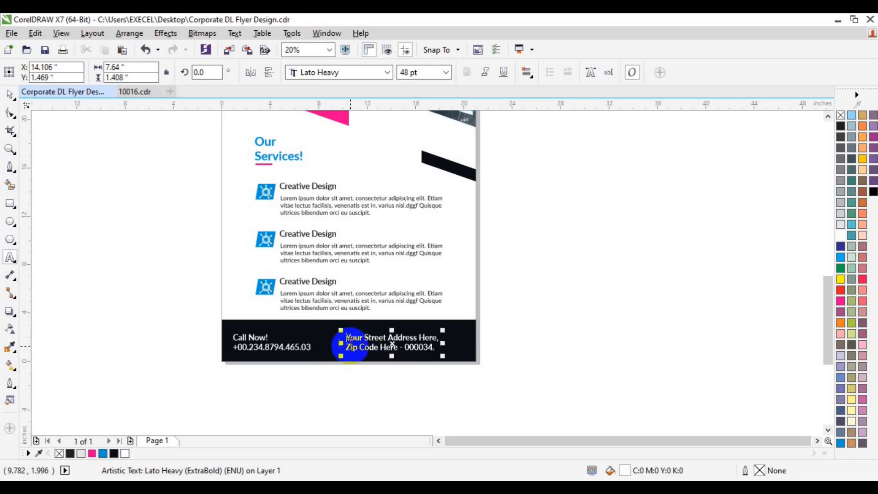
{"action": "left_click", "coordinate": [10, 95]}
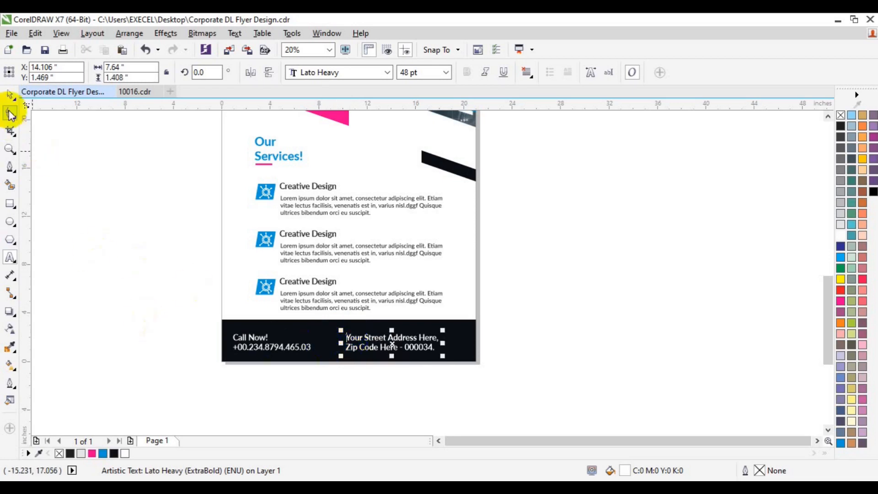
Step: Set both footer text blocks, the call line and the address, to 40 pt
{"action": "left_click", "coordinate": [237, 353], "text": "shift"}
{"action": "left_click", "coordinate": [408, 73]}
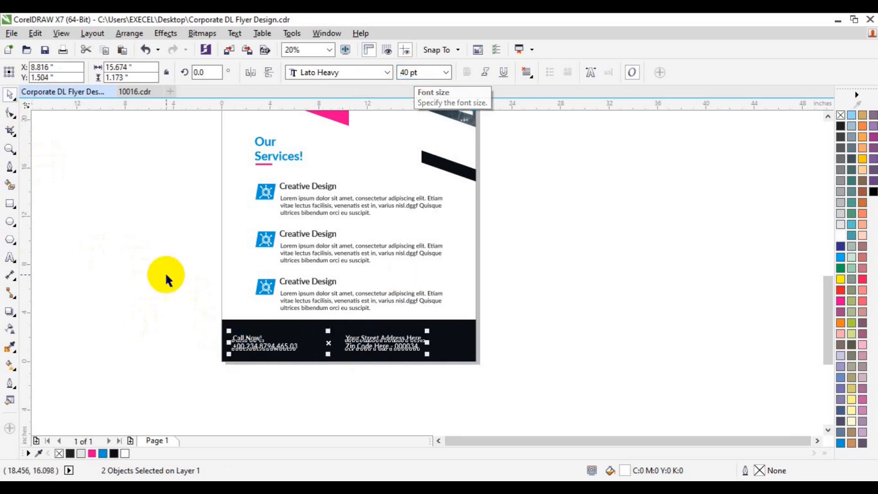
{"action": "left_click", "coordinate": [274, 396]}
{"action": "left_click", "coordinate": [266, 350]}
{"action": "left_click", "coordinate": [360, 346], "text": "shift"}
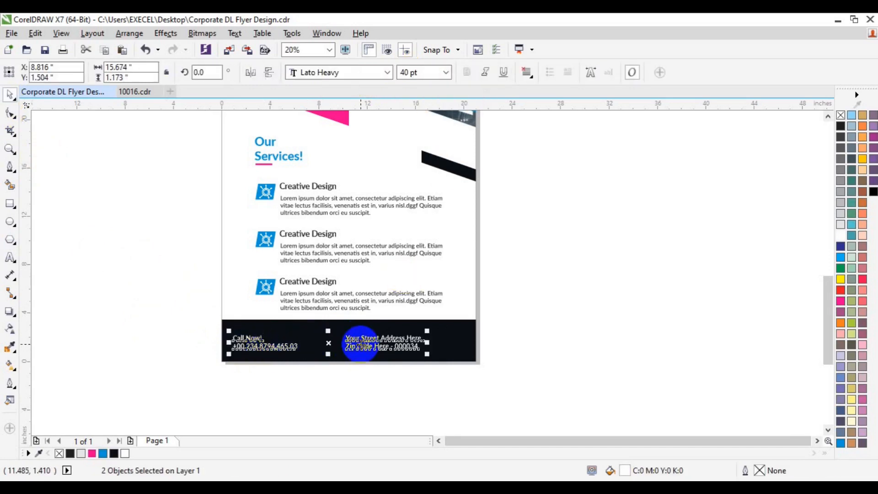
{"action": "left_click", "coordinate": [585, 336]}
Step: Right-align the address text and move it near the footer band's right edge
{"action": "left_click", "coordinate": [376, 349]}
{"action": "left_click", "coordinate": [531, 79]}
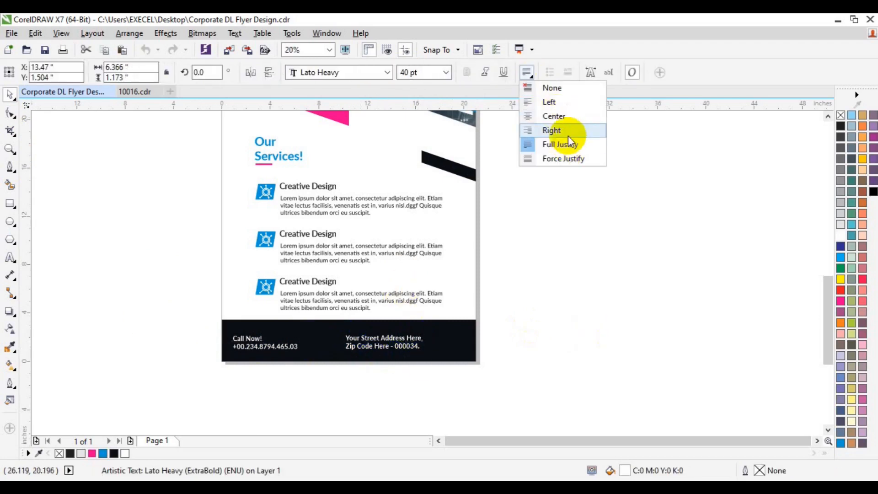
{"action": "left_click", "coordinate": [561, 129]}
{"action": "left_click_drag", "start_coordinate": [407, 332], "coordinate": [426, 347]}
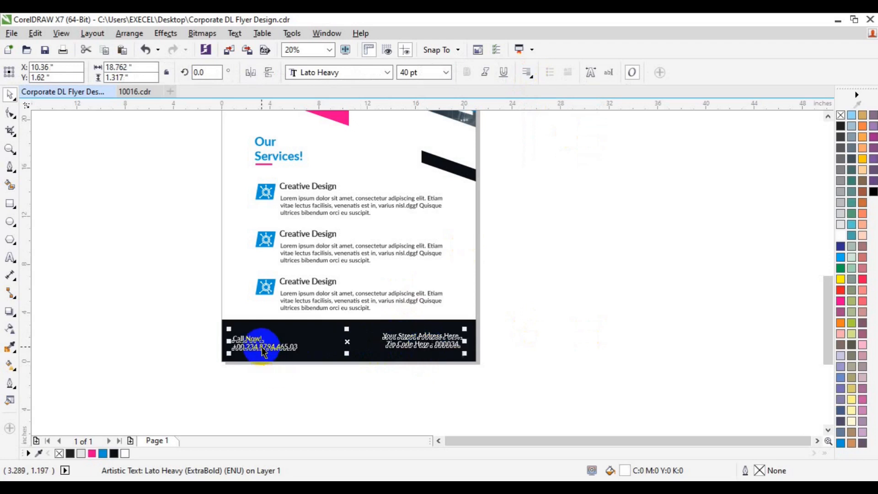
Step: Bottom-align the two footer text blocks and centre them together on the dark footer band
{"action": "key", "text": "b"}
{"action": "left_click", "coordinate": [292, 325]}
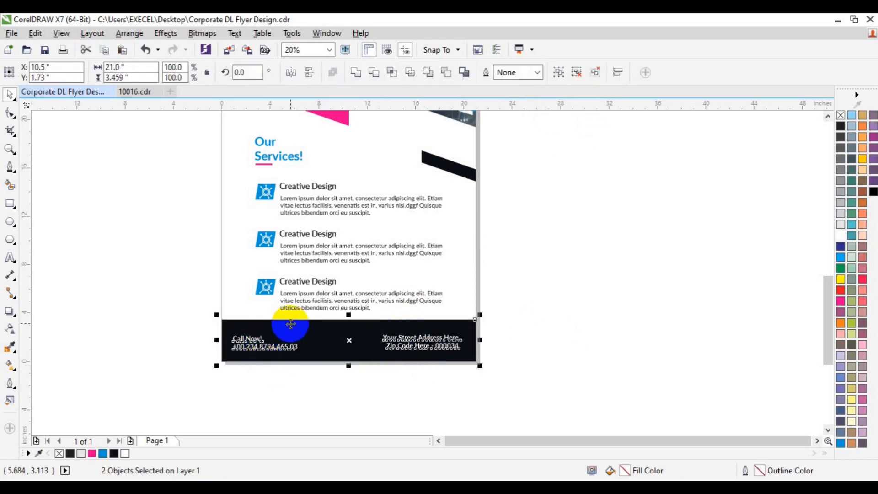
{"action": "left_click", "coordinate": [261, 257]}
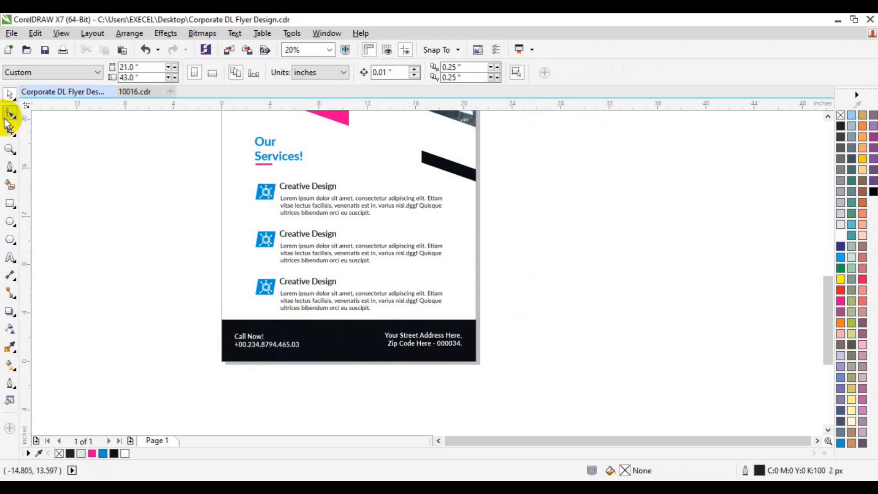
{"action": "left_click", "coordinate": [10, 149]}
{"action": "left_click", "coordinate": [94, 73]}
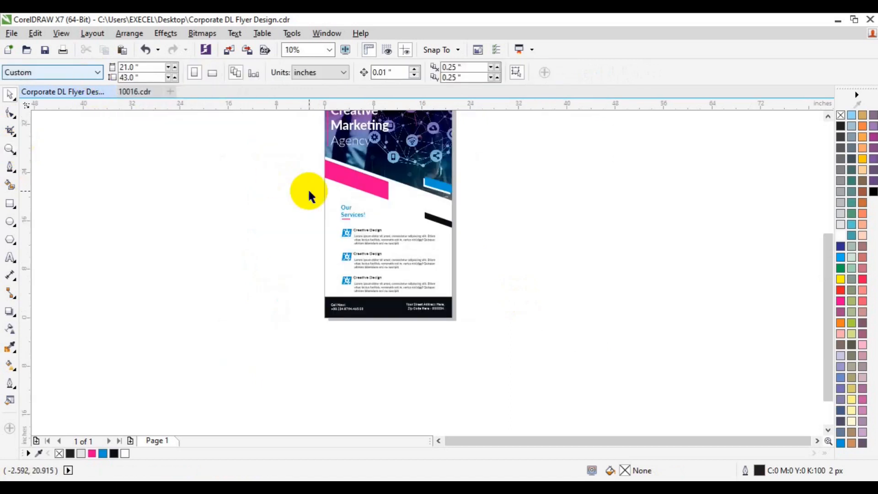